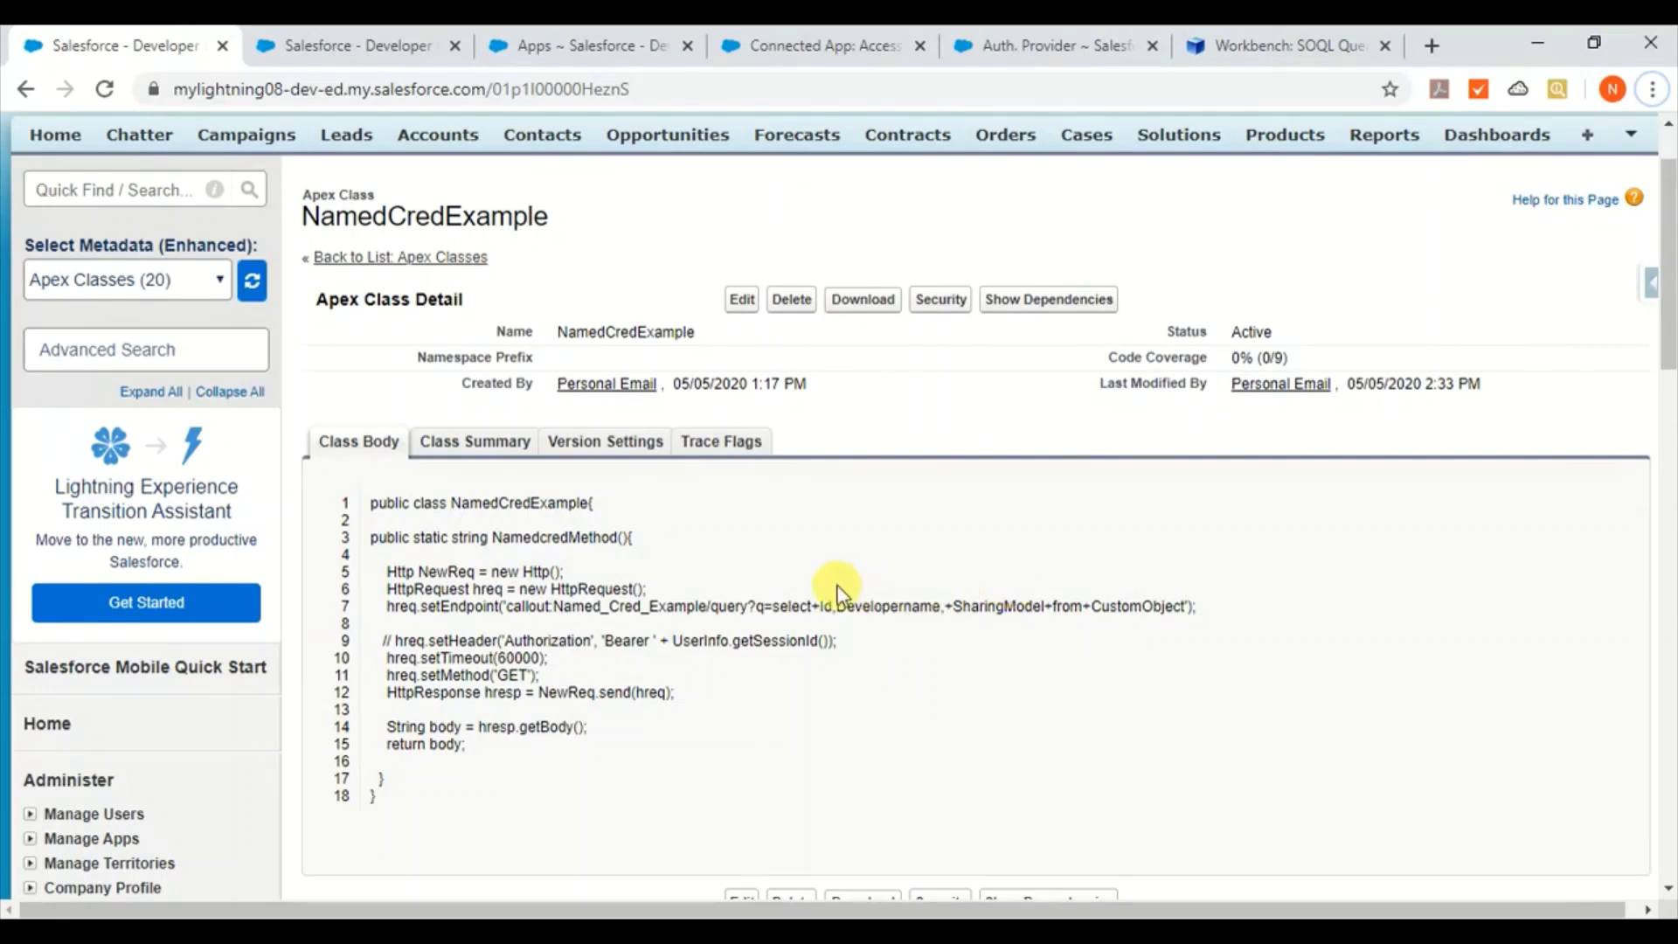
pyautogui.click(346, 46)
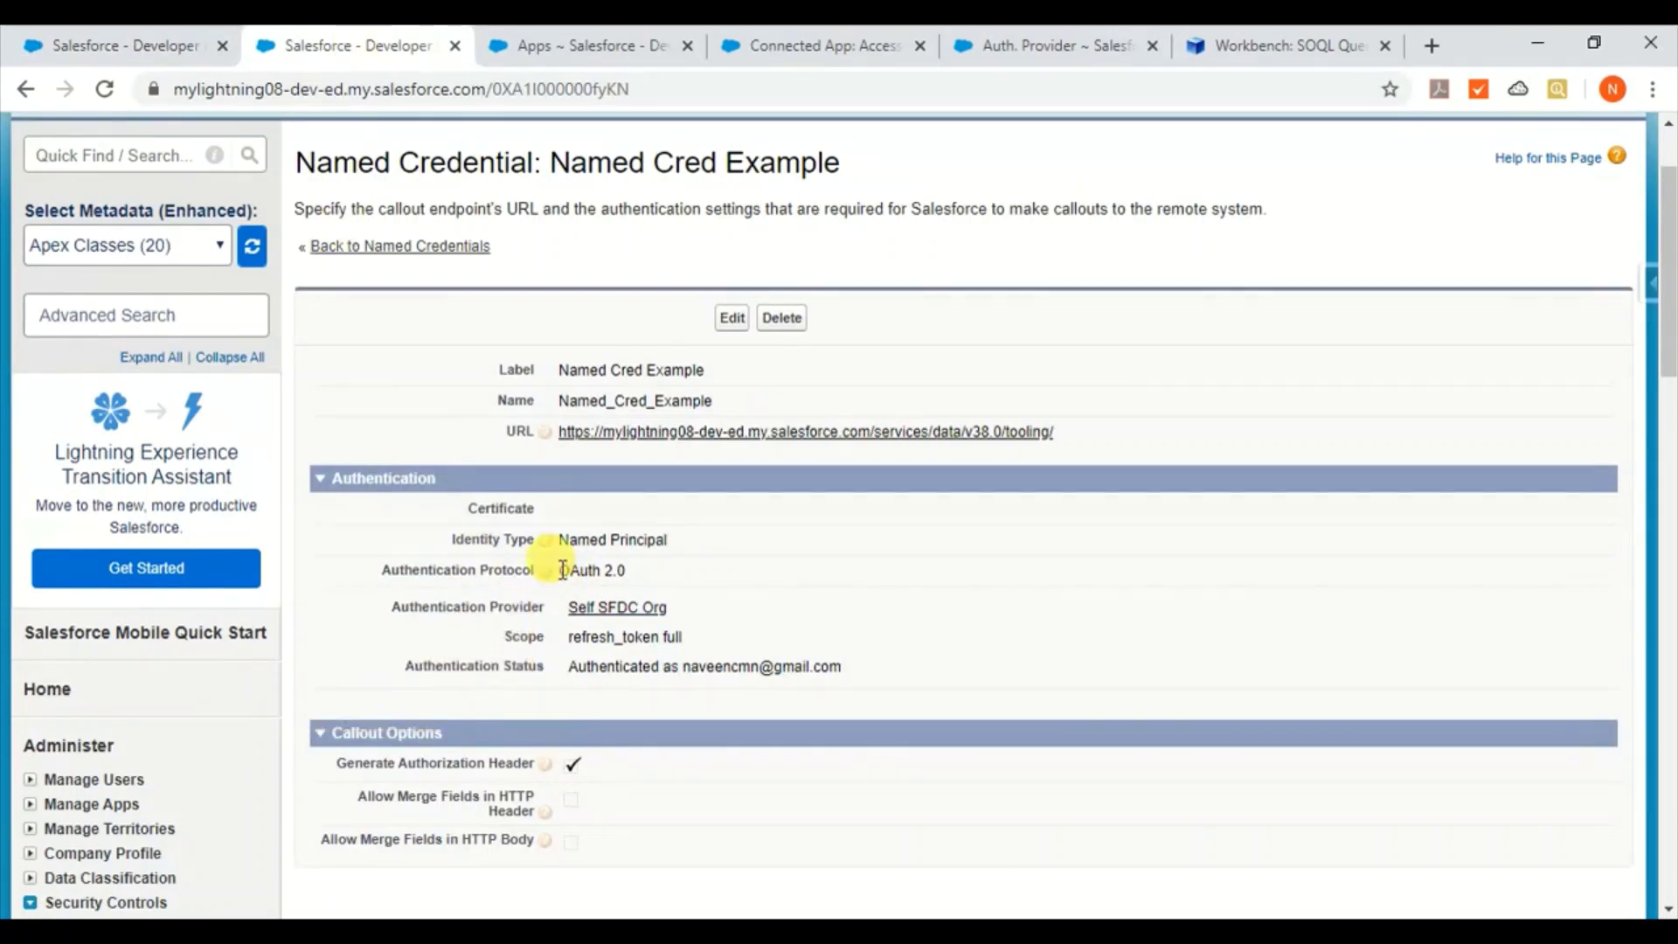
pyautogui.moveTo(559, 570); pyautogui.dragTo(658, 581)
pyautogui.click(656, 578)
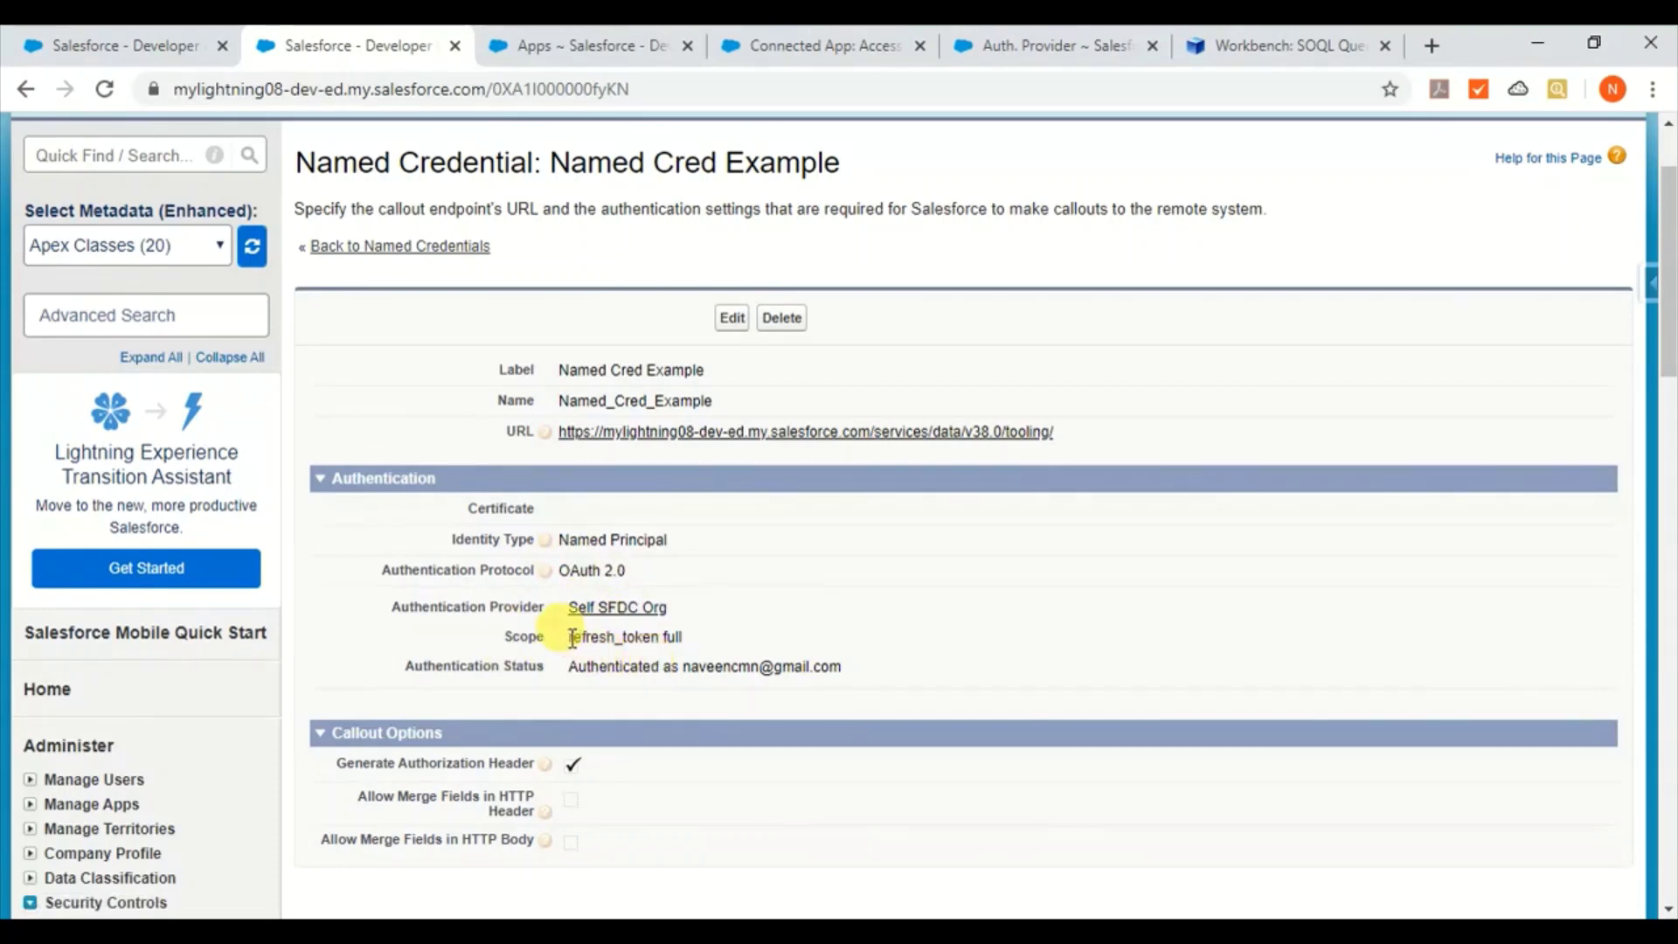
pyautogui.moveTo(554, 630); pyautogui.dragTo(734, 628)
pyautogui.click(733, 626)
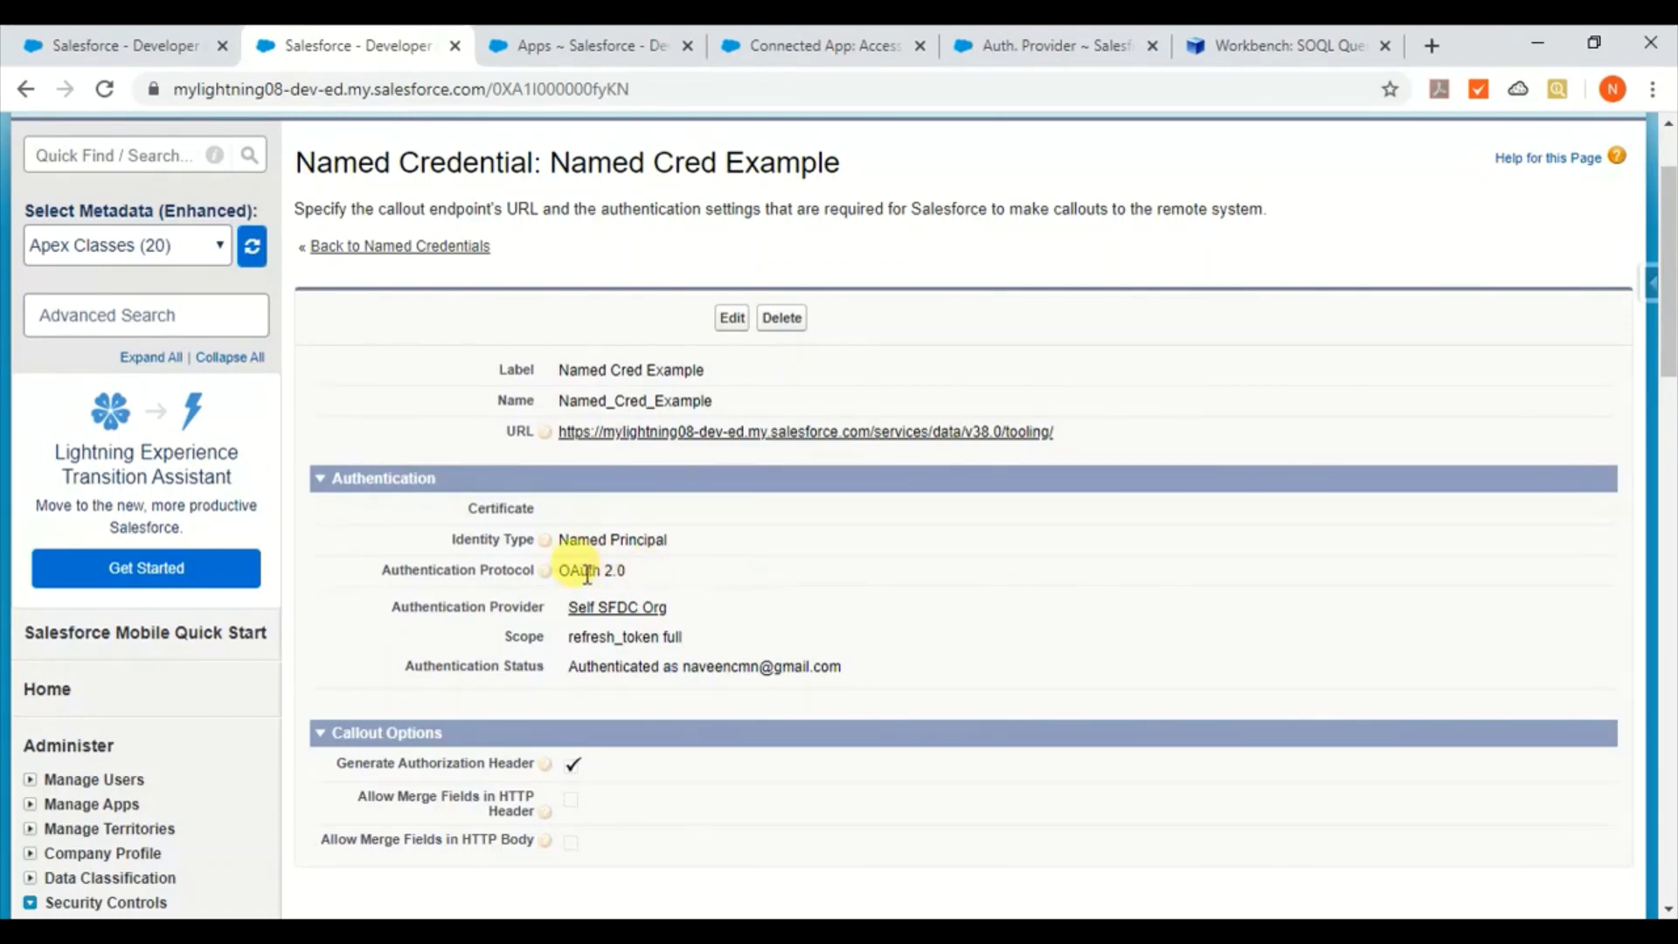
pyautogui.moveTo(562, 570); pyautogui.dragTo(649, 574)
pyautogui.click(649, 574)
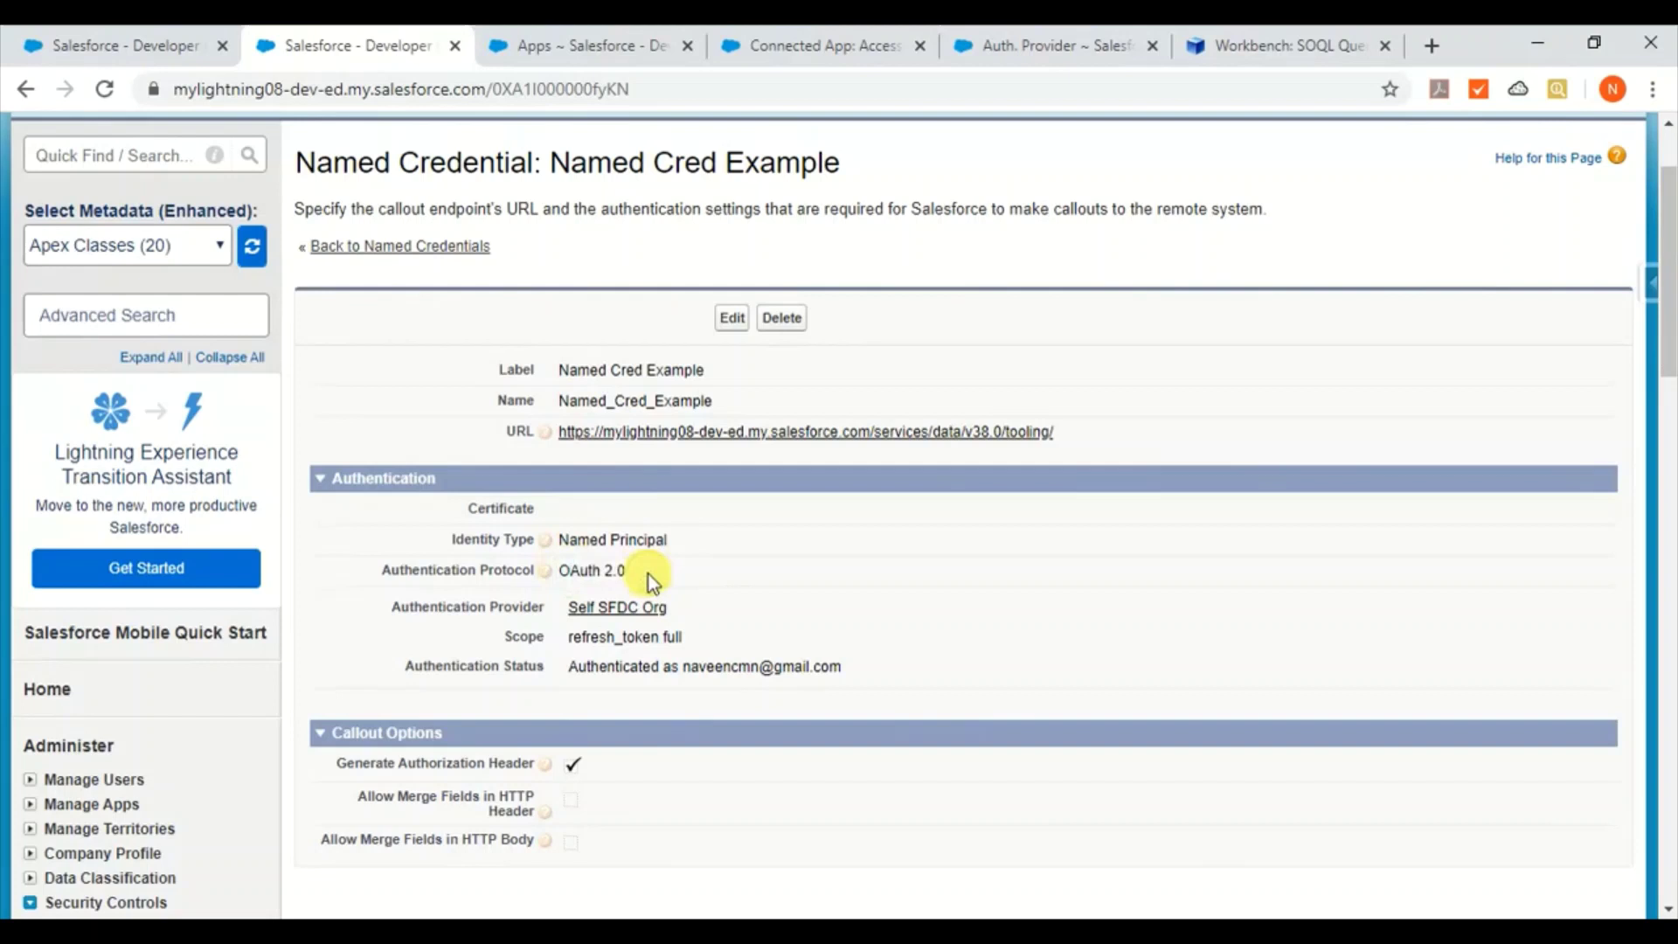
pyautogui.click(112, 39)
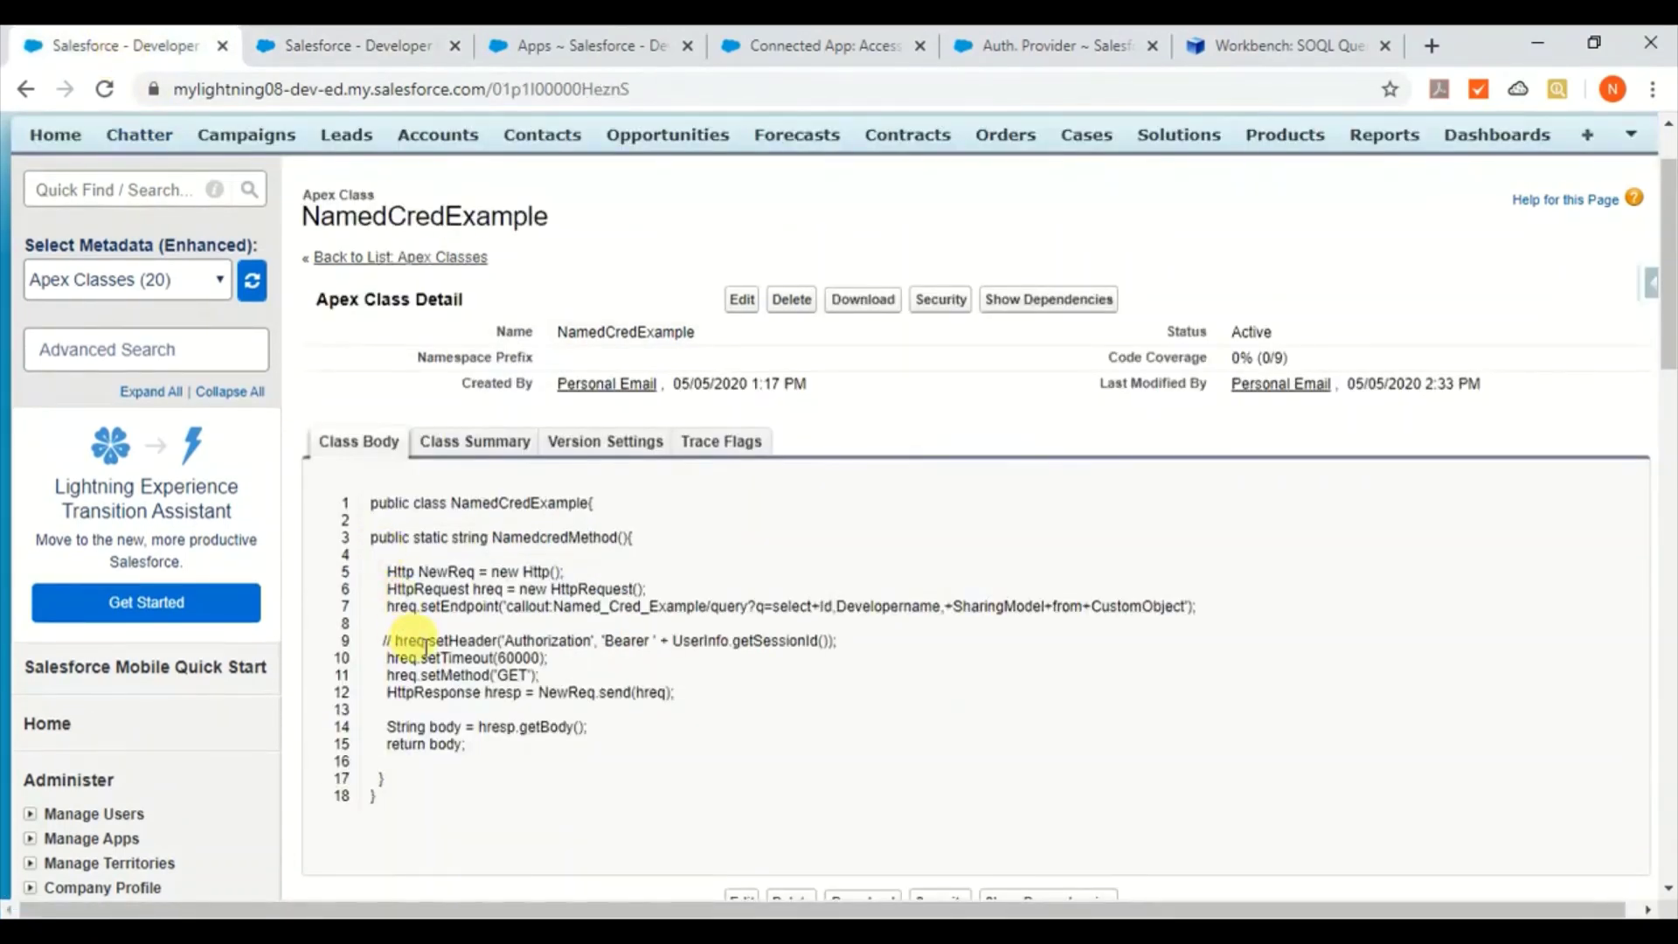
# - Open the NamedCredExample class editor, cancel without changes, and bring up Execute Anonymous
pyautogui.click(732, 303)
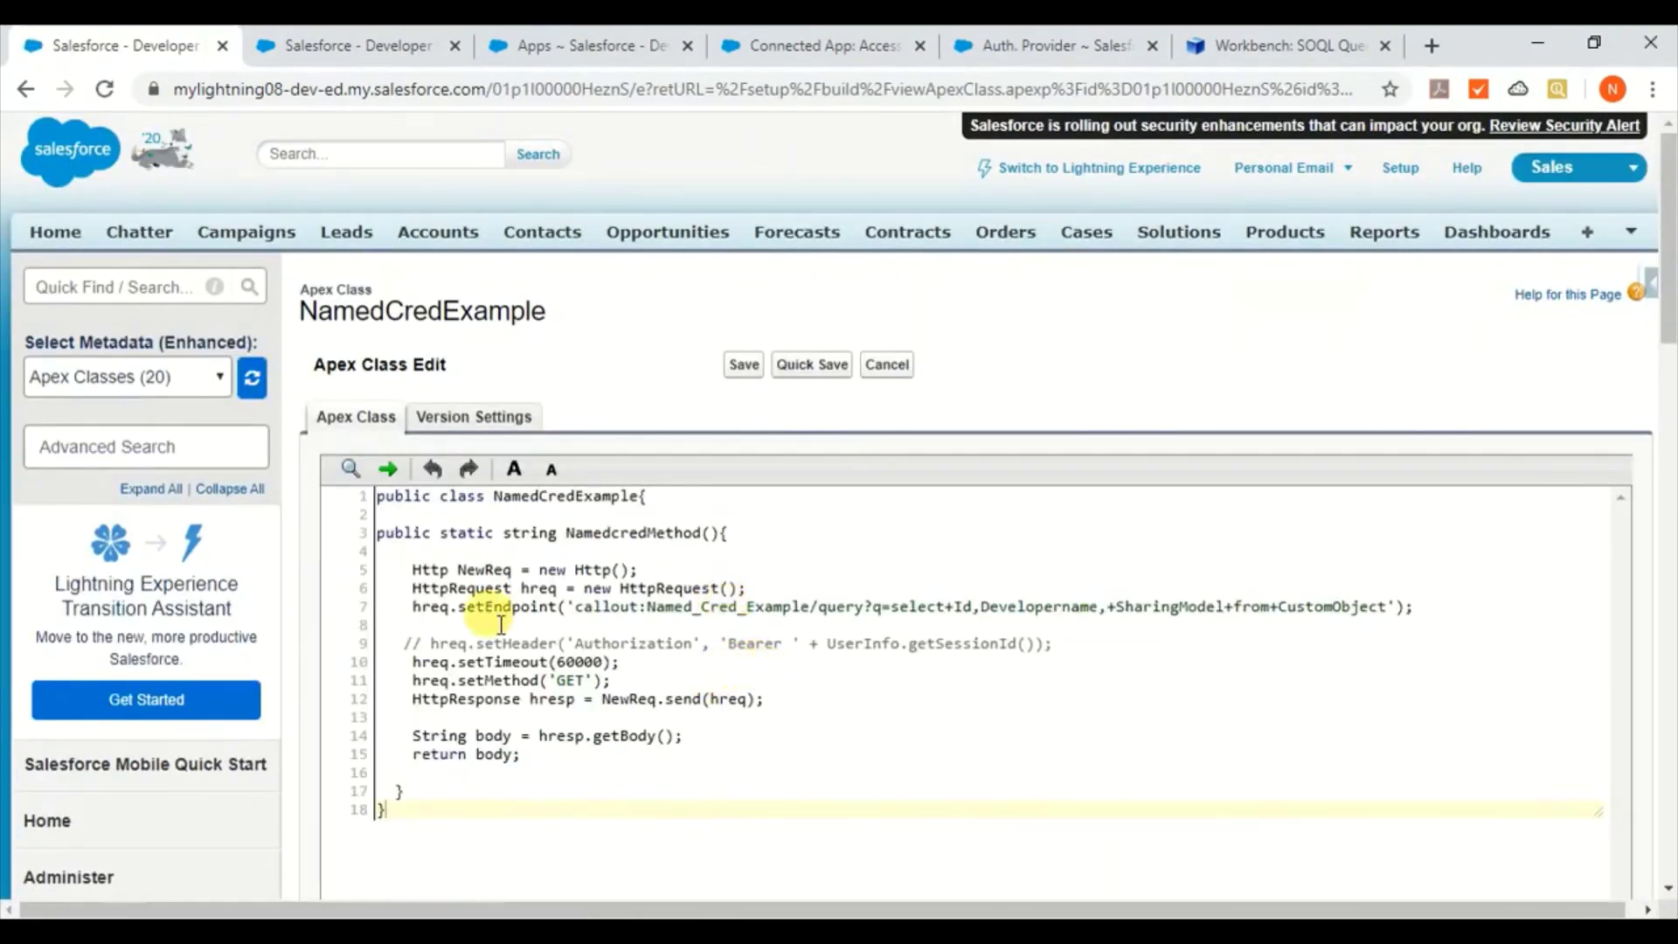
pyautogui.click(885, 367)
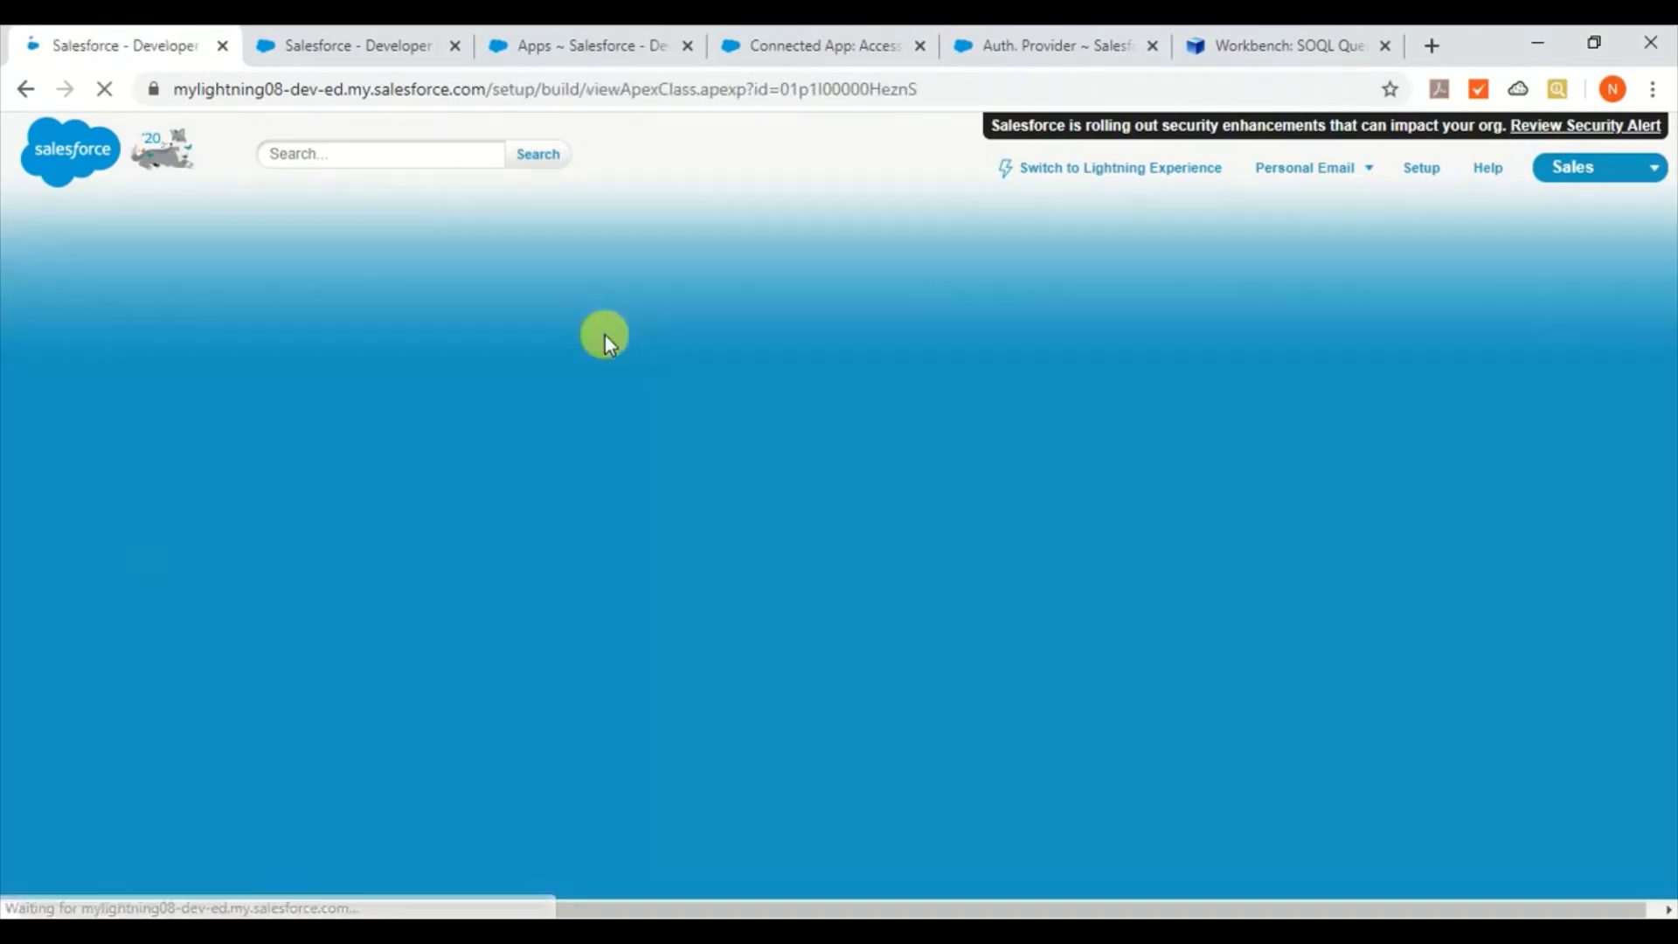
pyautogui.scroll(-1, 622, 669)
pyautogui.scroll(-2, 622, 668)
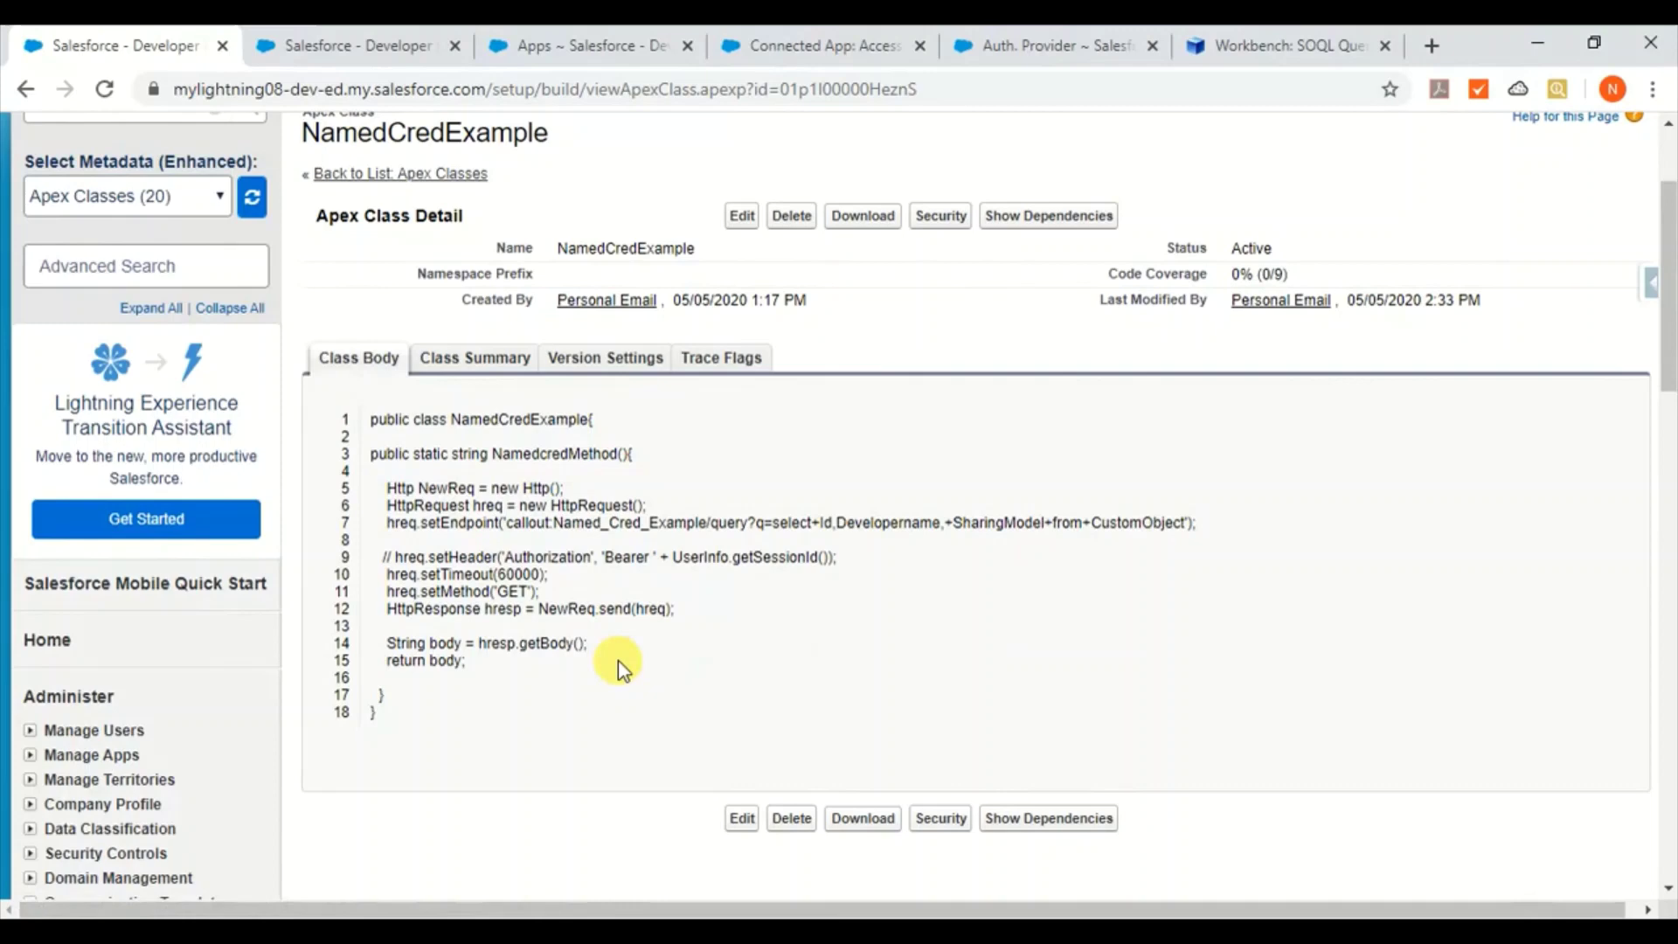
pyautogui.hotkey('alt', 'Tab')
pyautogui.hotkey('alt', 'Tab')
pyautogui.hotkey('alt', 'Tab')
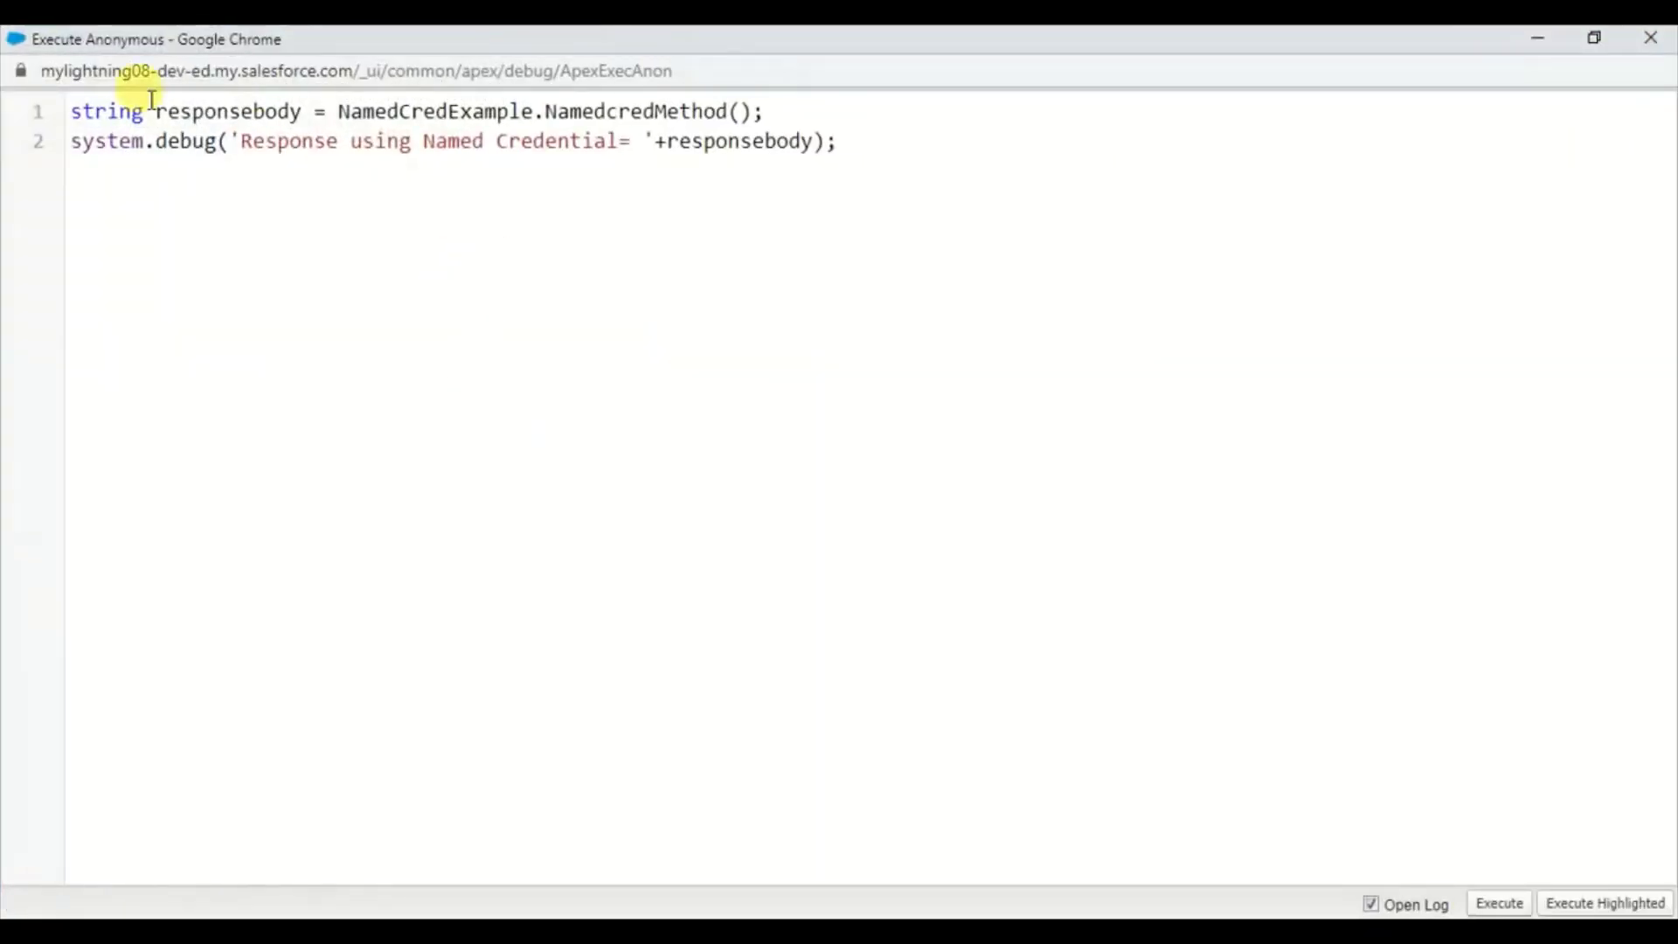
# - Run the anonymous Apex that calls NamedCredExample.NamedcredMethod()
pyautogui.doubleClick(451, 112)
pyautogui.doubleClick(637, 105)
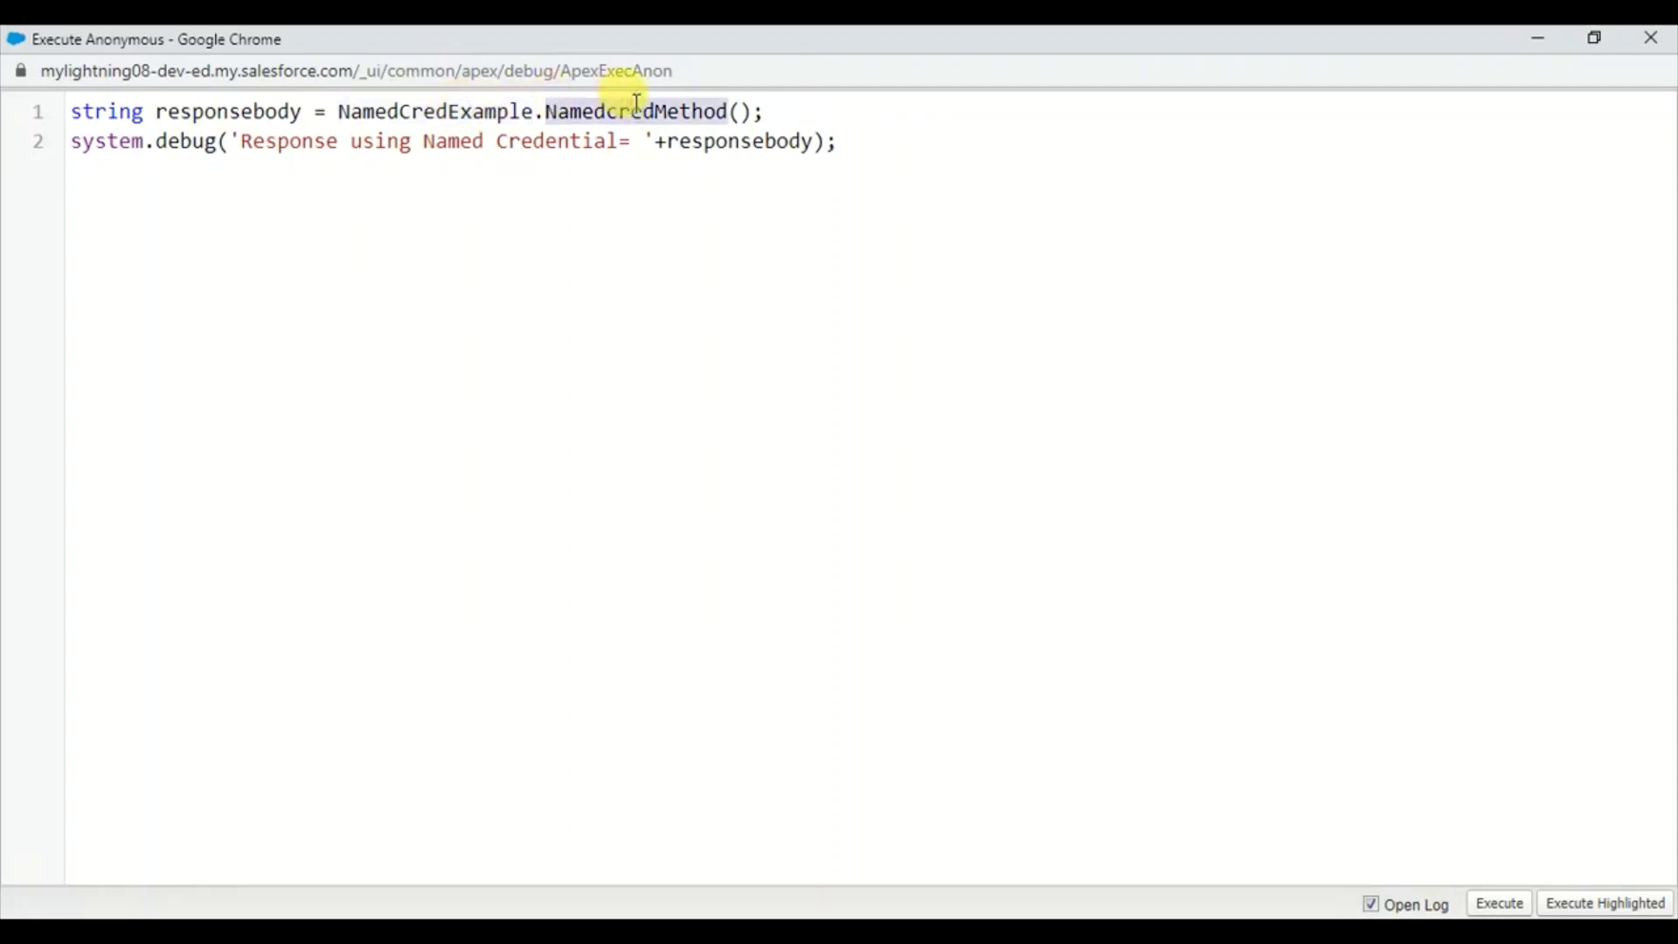
pyautogui.click(1259, 599)
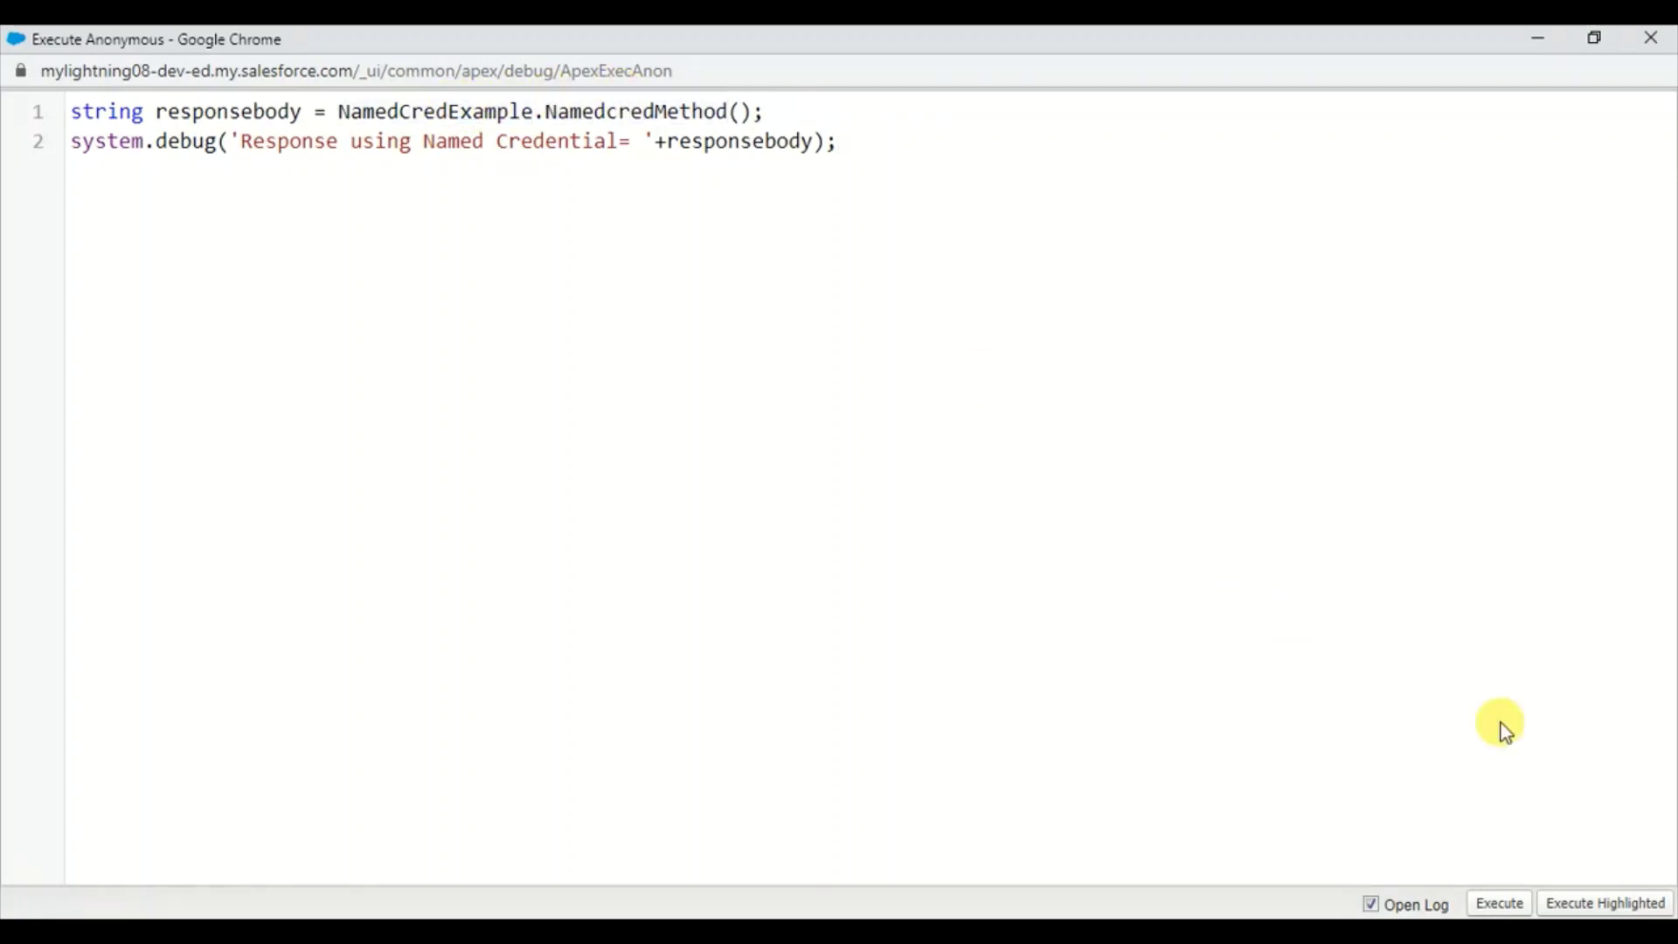
pyautogui.click(1500, 904)
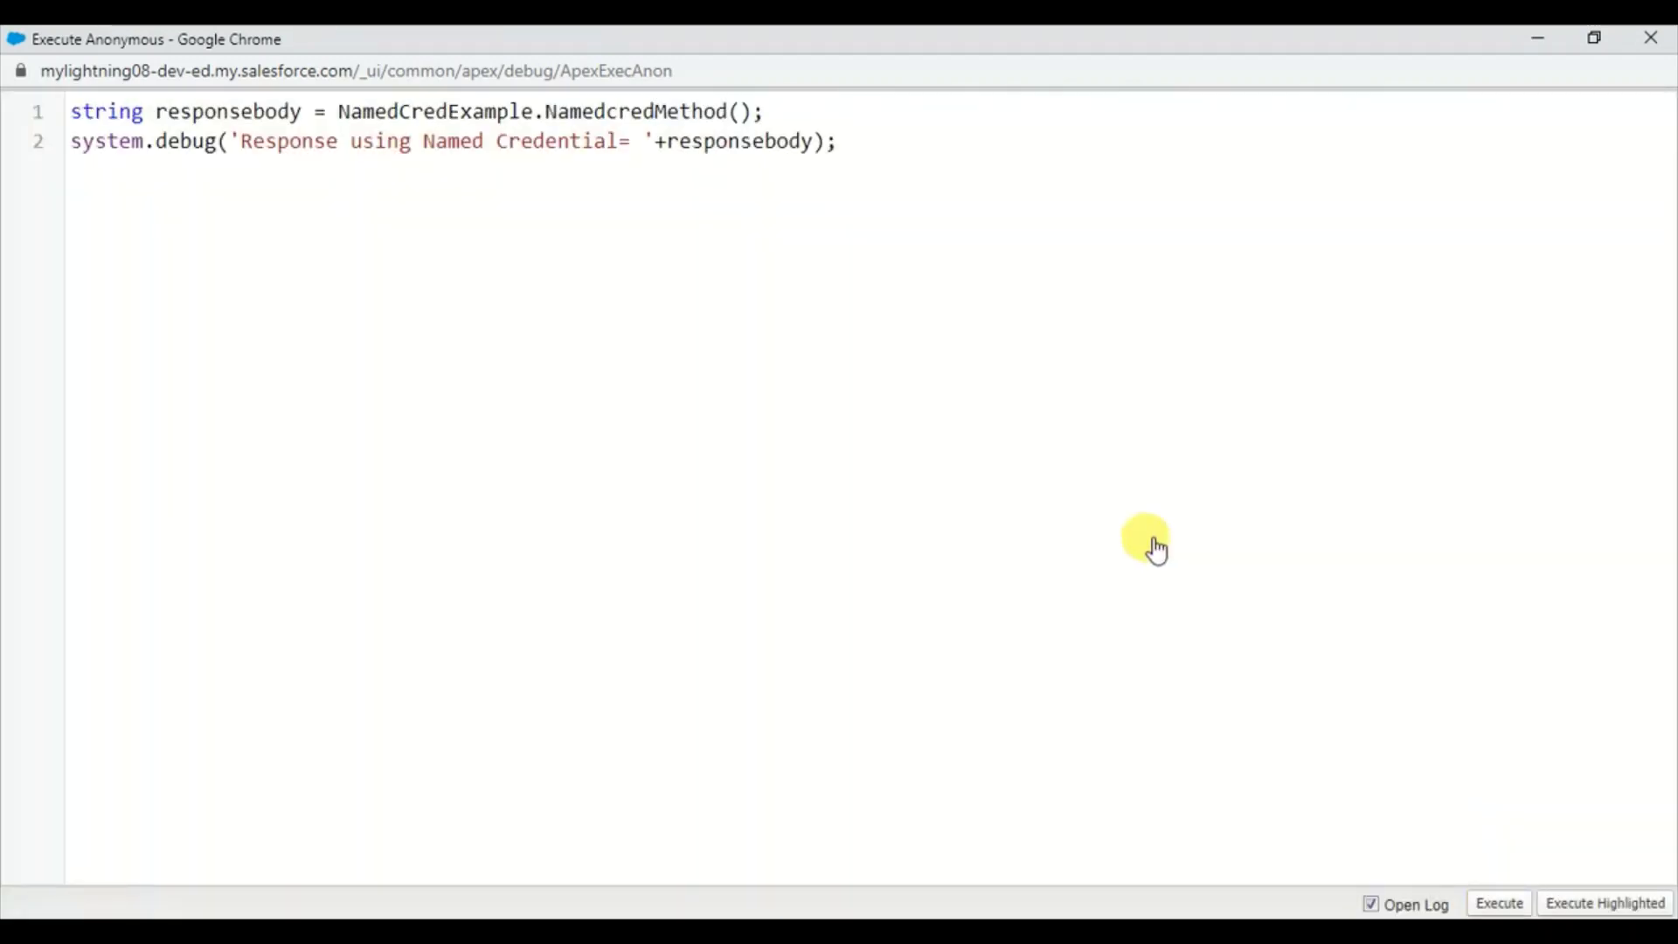
# - Inspect the log's Status Code=200 callout and USER_DEBUG response, then return to the browser
pyautogui.hotkey('alt', 'Tab')
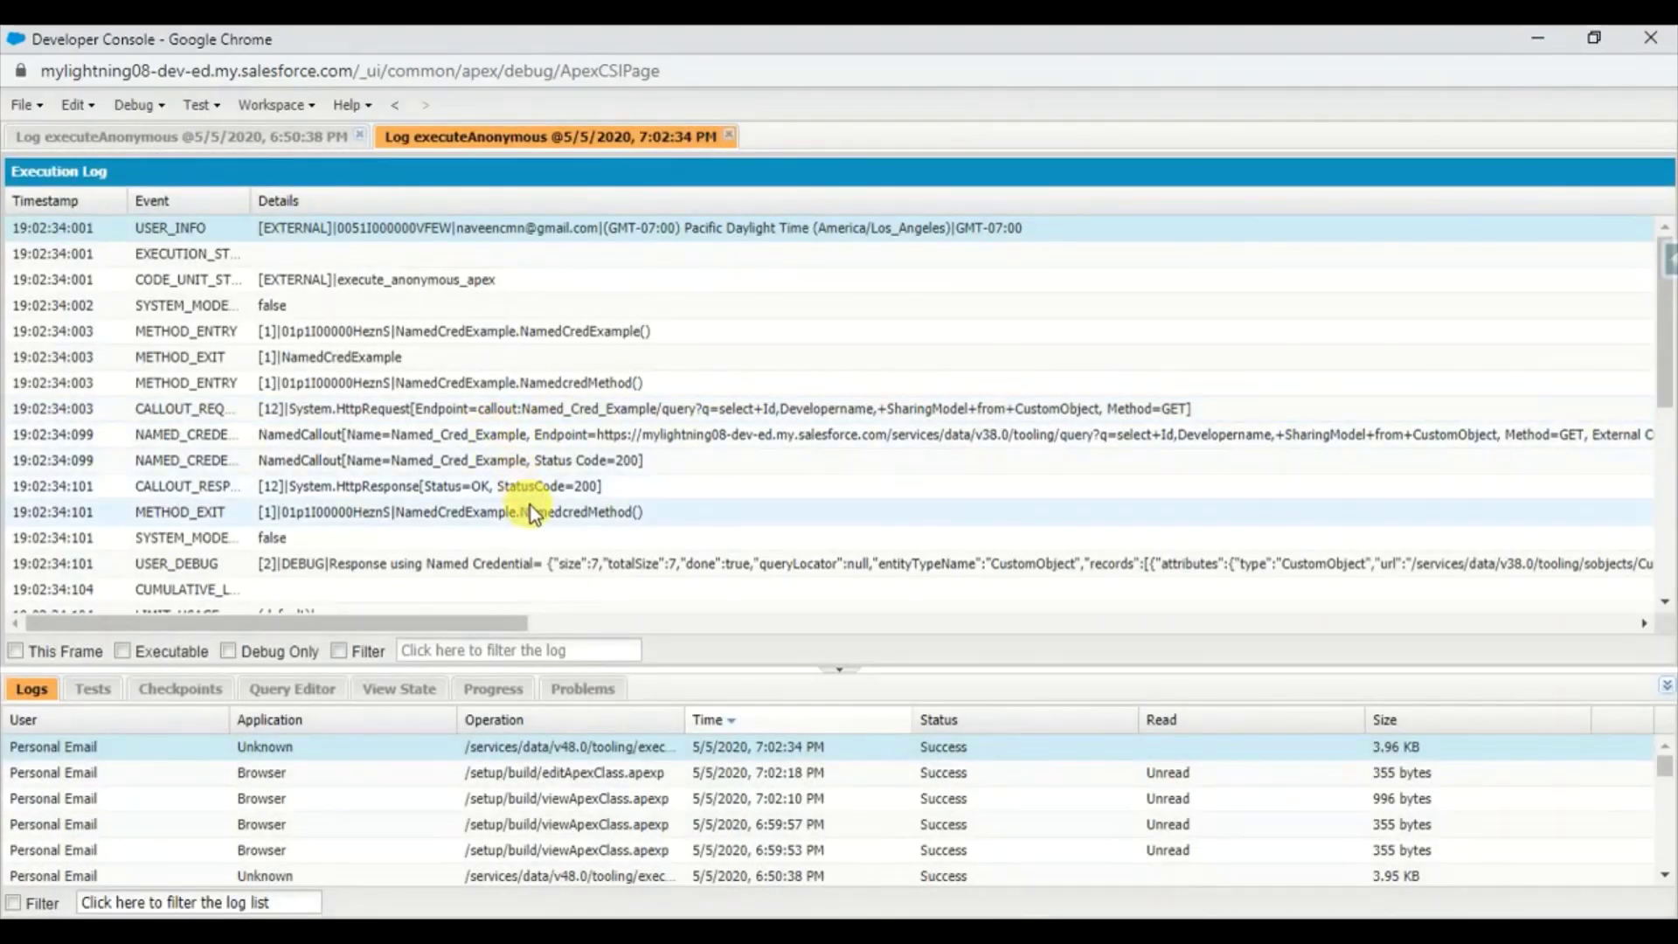
pyautogui.click(589, 465)
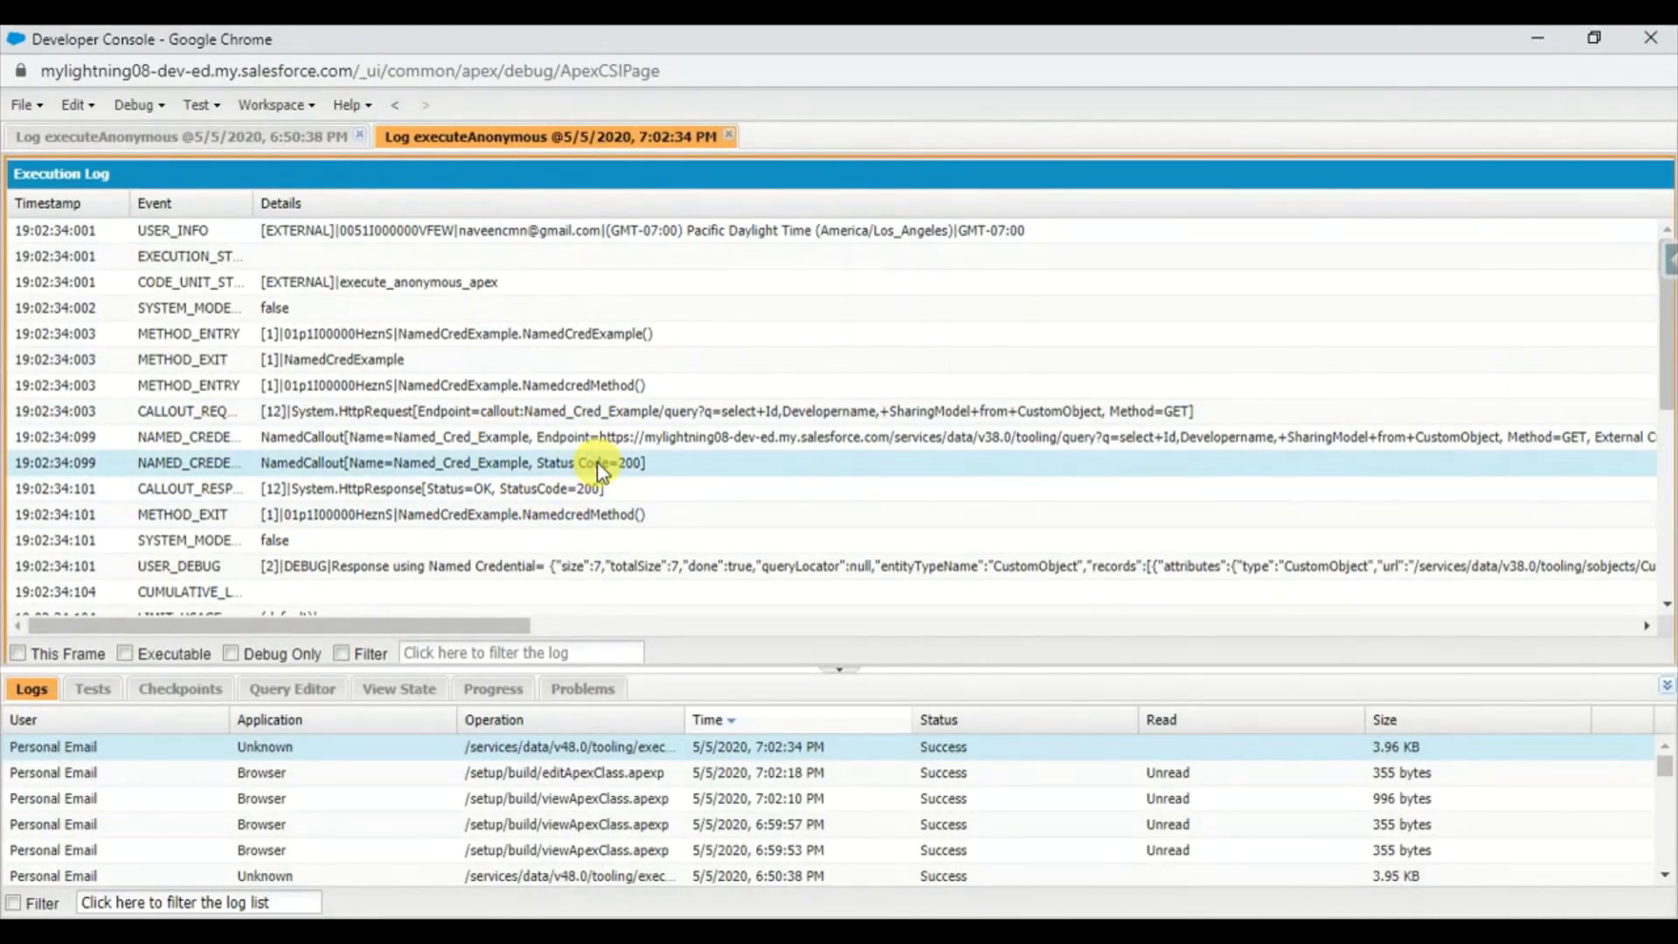
pyautogui.click(639, 569)
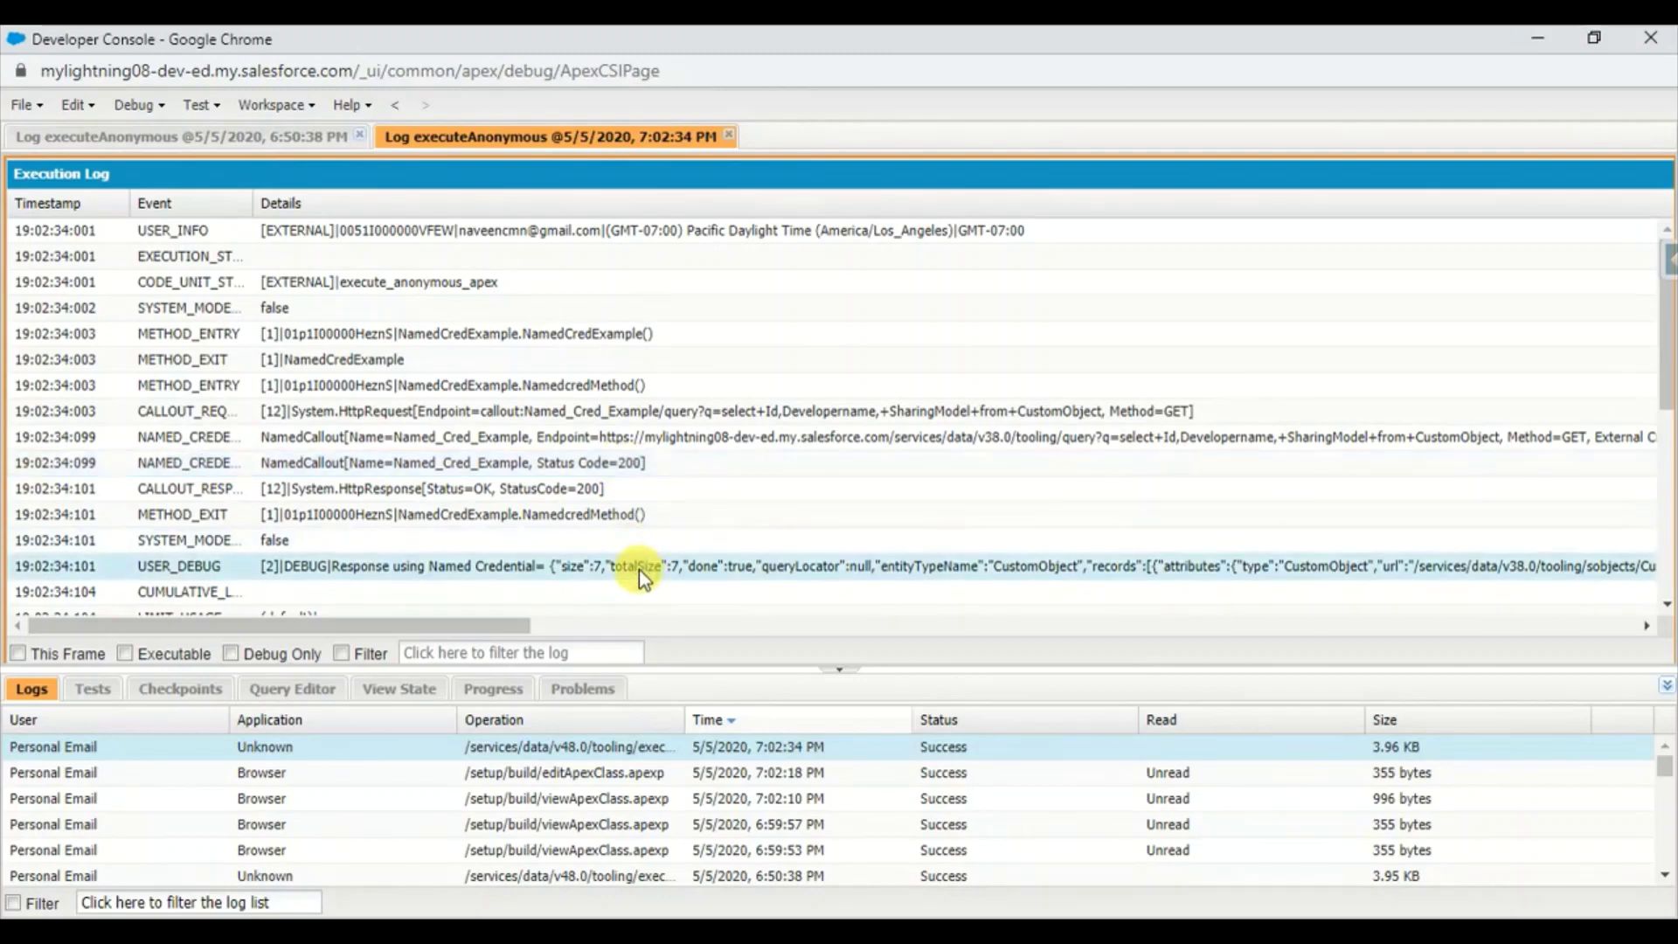
pyautogui.scroll(-2, 639, 570)
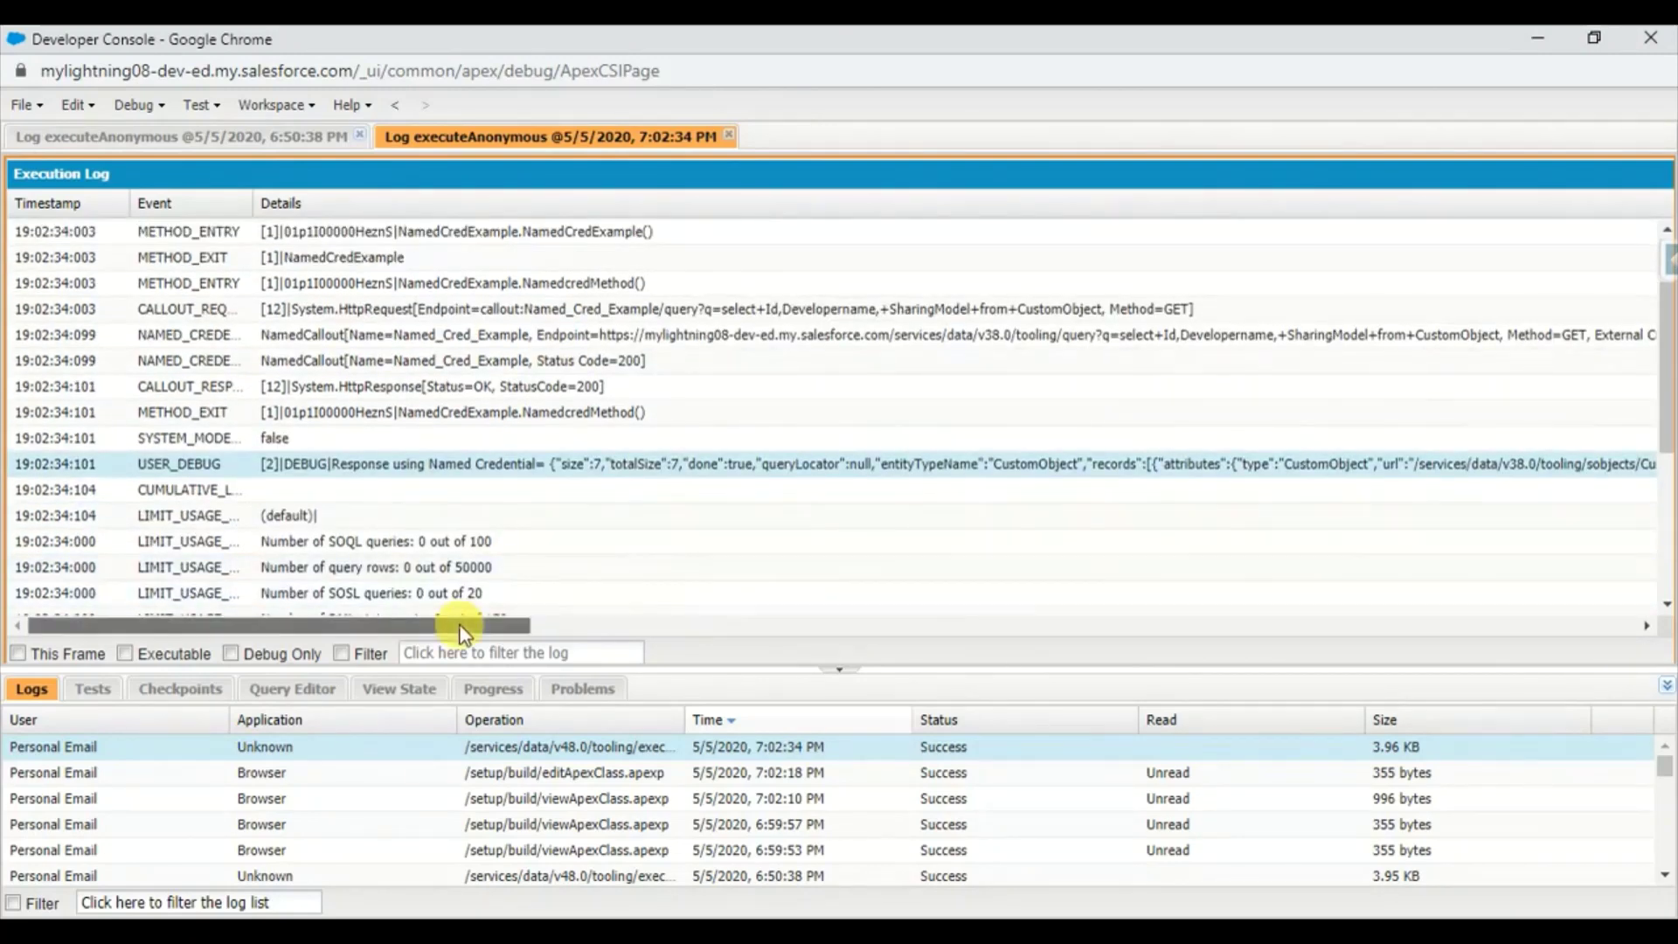
pyautogui.moveTo(463, 628)
pyautogui.mouseDown()
pyautogui.moveTo(855, 653)
pyautogui.moveTo(437, 629)
pyautogui.mouseUp()
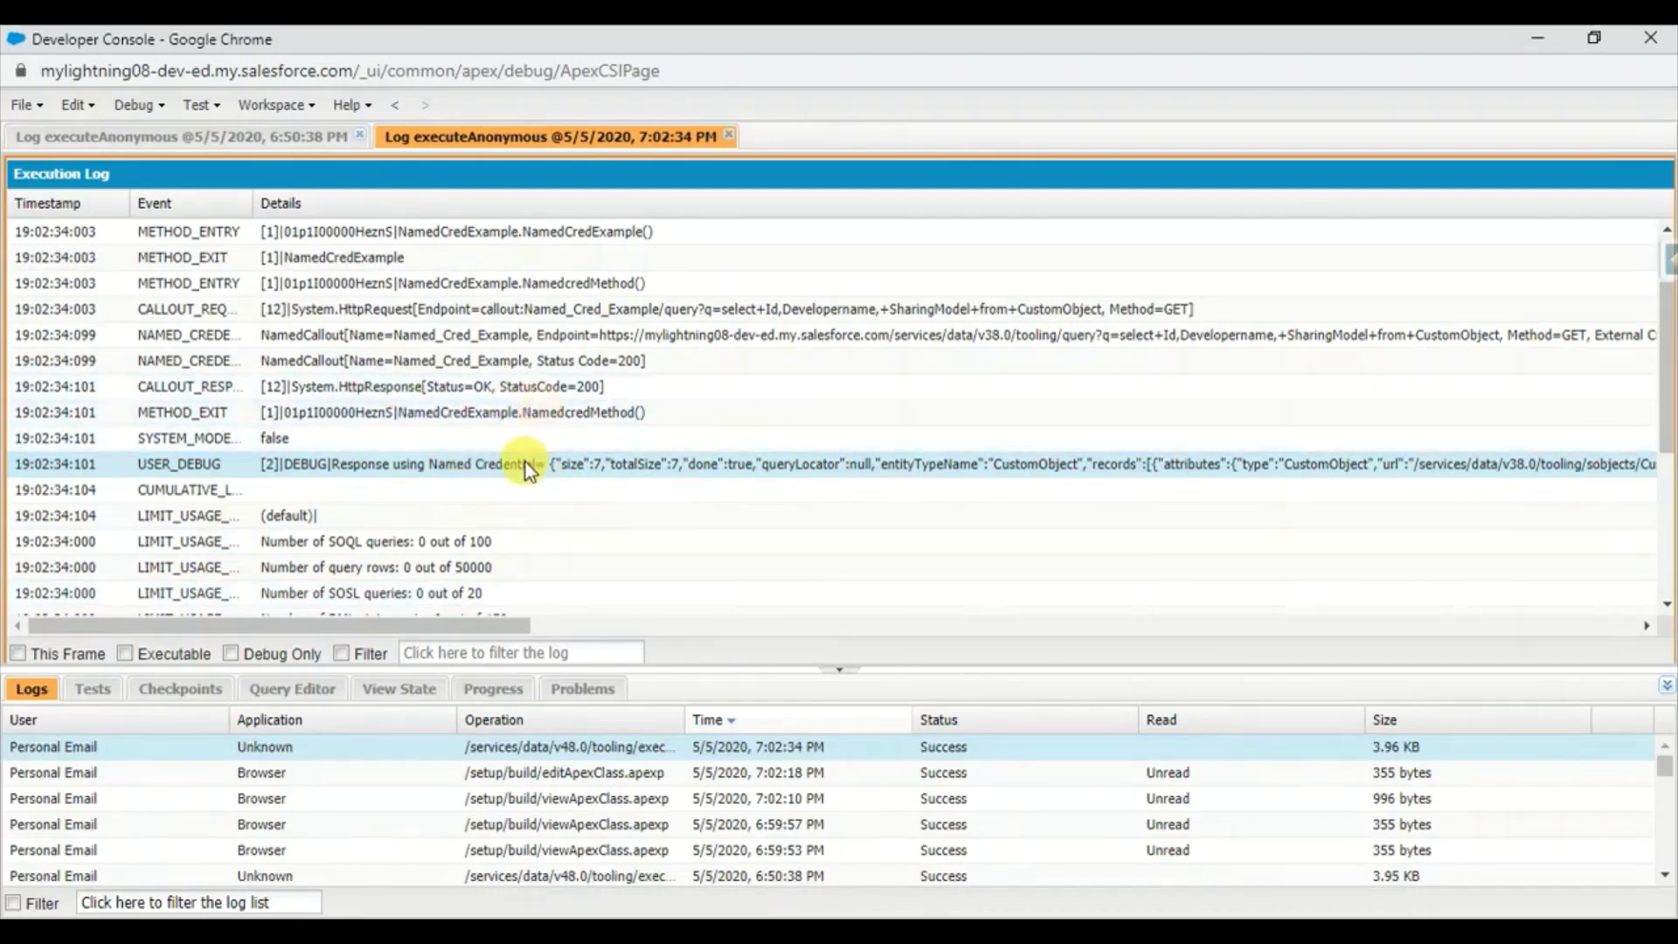
pyautogui.hotkey('alt', 'Tab')
pyautogui.press('Tab')
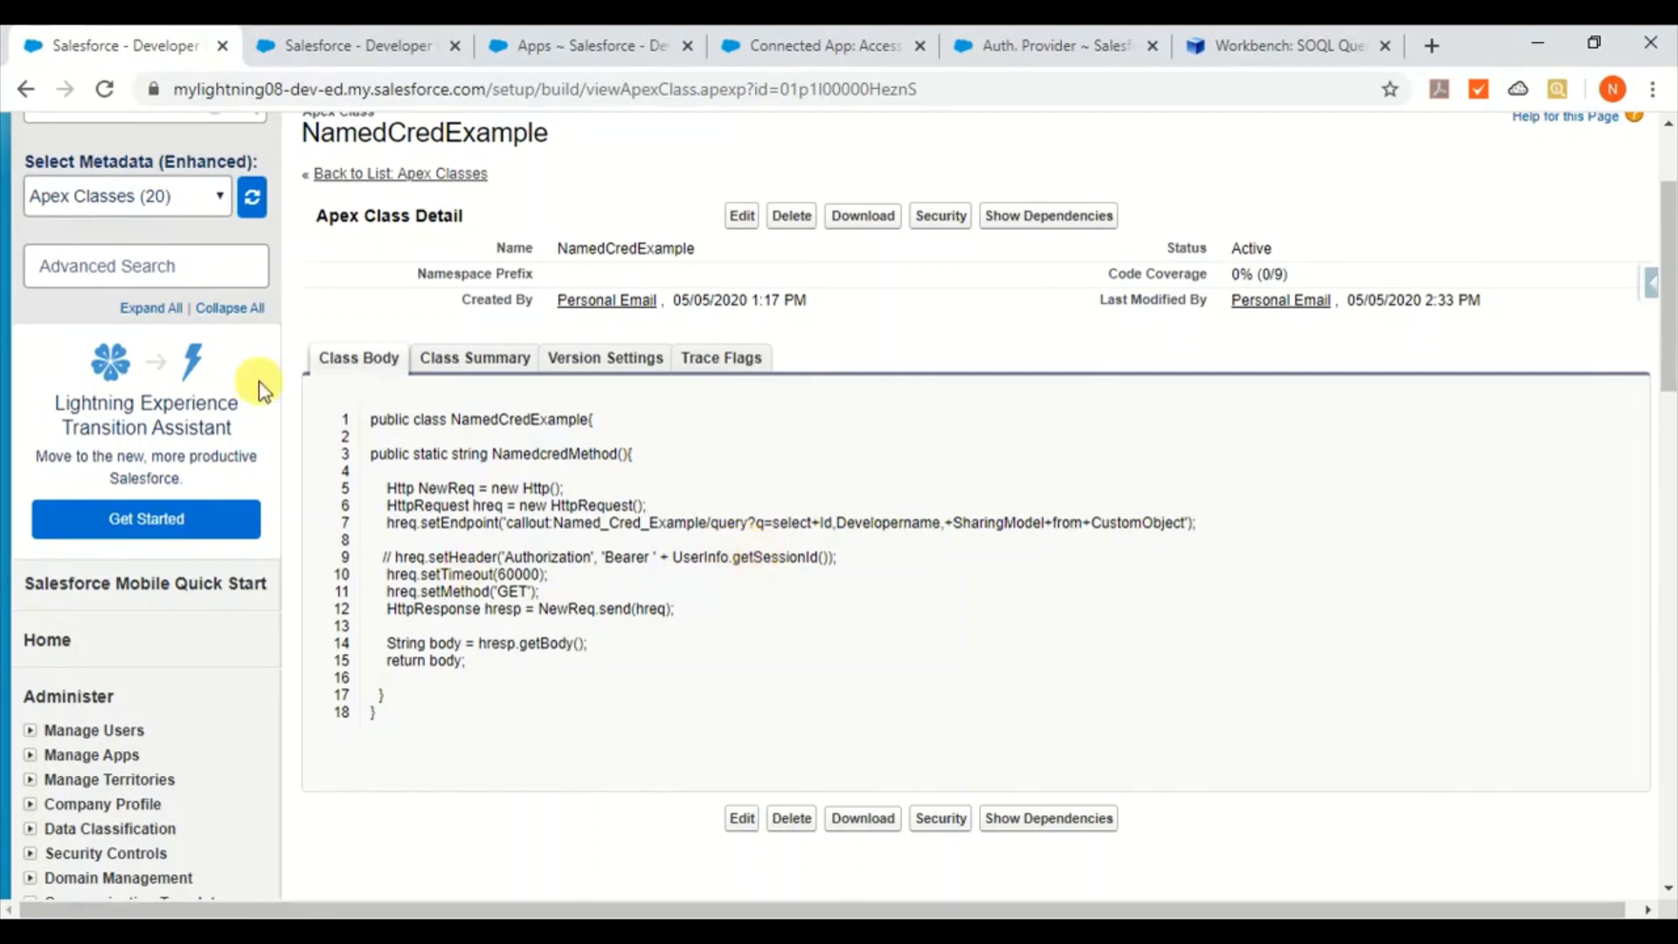
# - Return to the Named Cred Example credential and check its OAuth 2.0 protocol
pyautogui.click(317, 45)
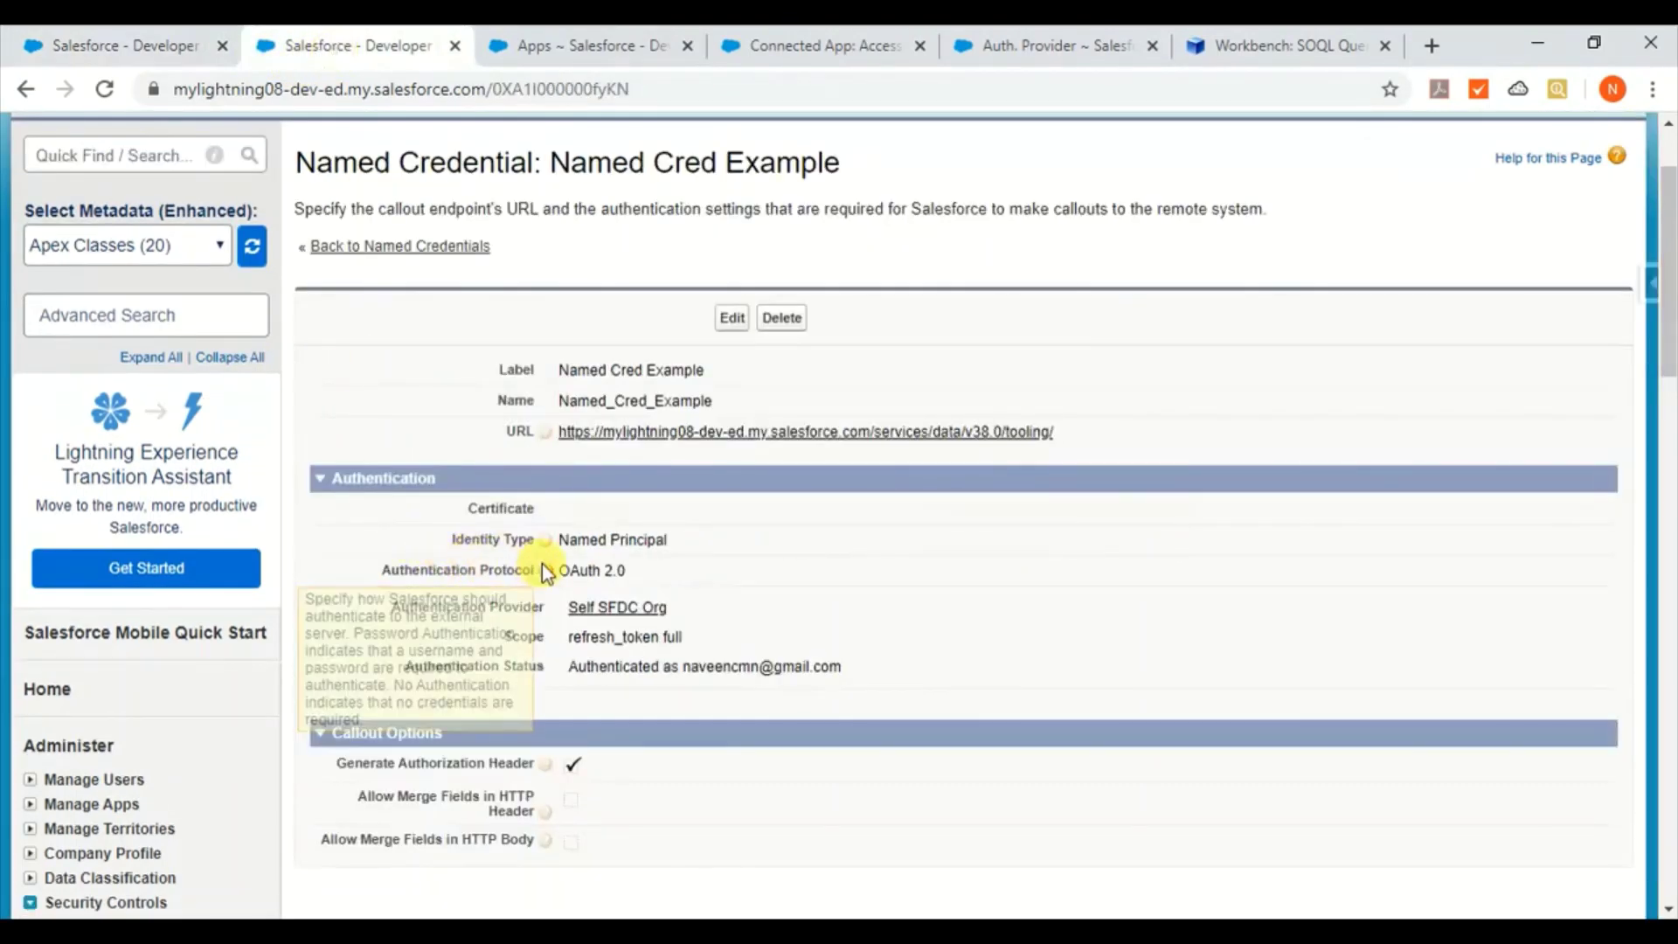
pyautogui.moveTo(561, 571); pyautogui.dragTo(644, 581)
pyautogui.click(645, 581)
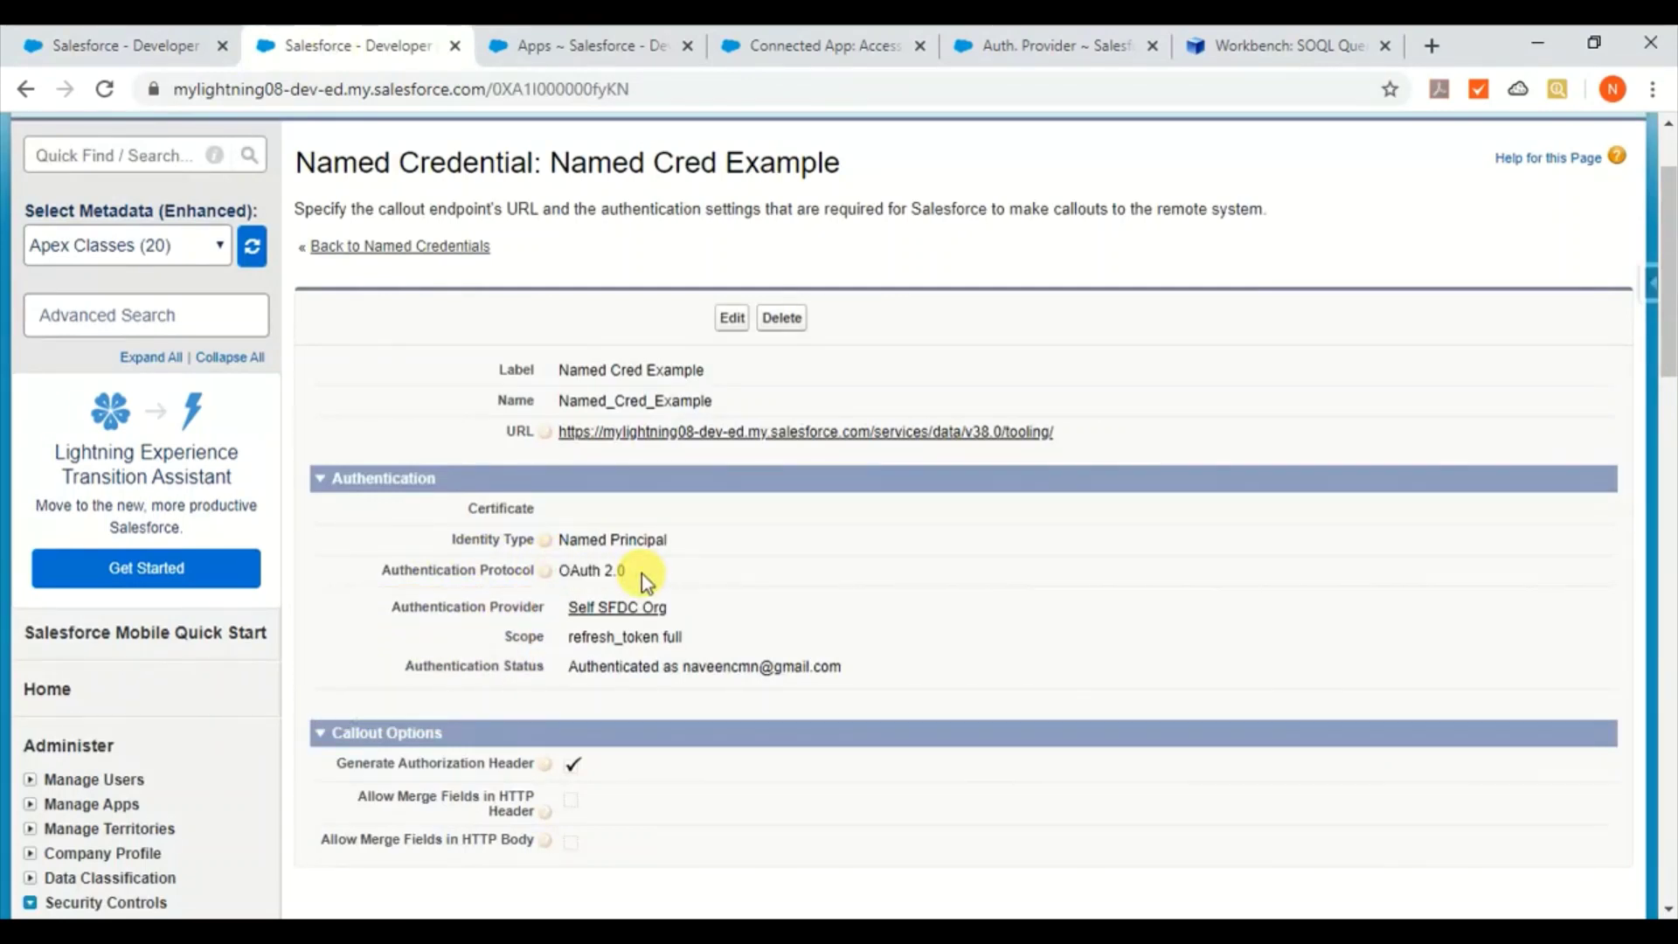
# - Edit the credential, confirm OAuth 2.0 and the Self SFDC Org provider, then cancel
pyautogui.click(733, 317)
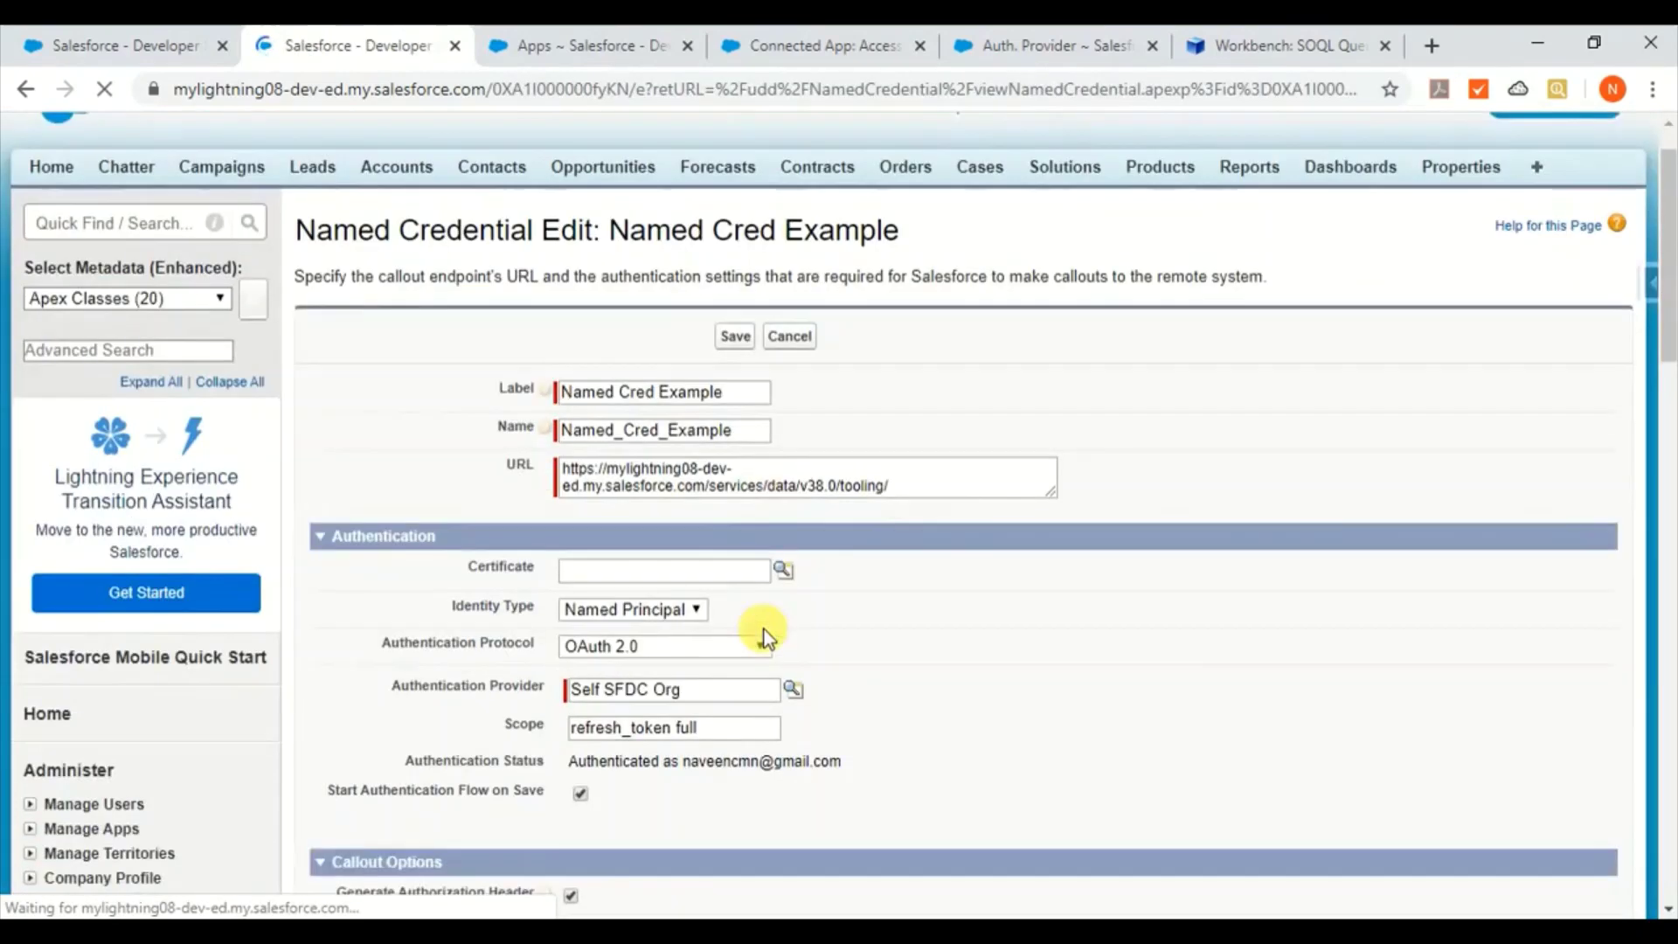
pyautogui.scroll(-2, 768, 636)
pyautogui.click(699, 496)
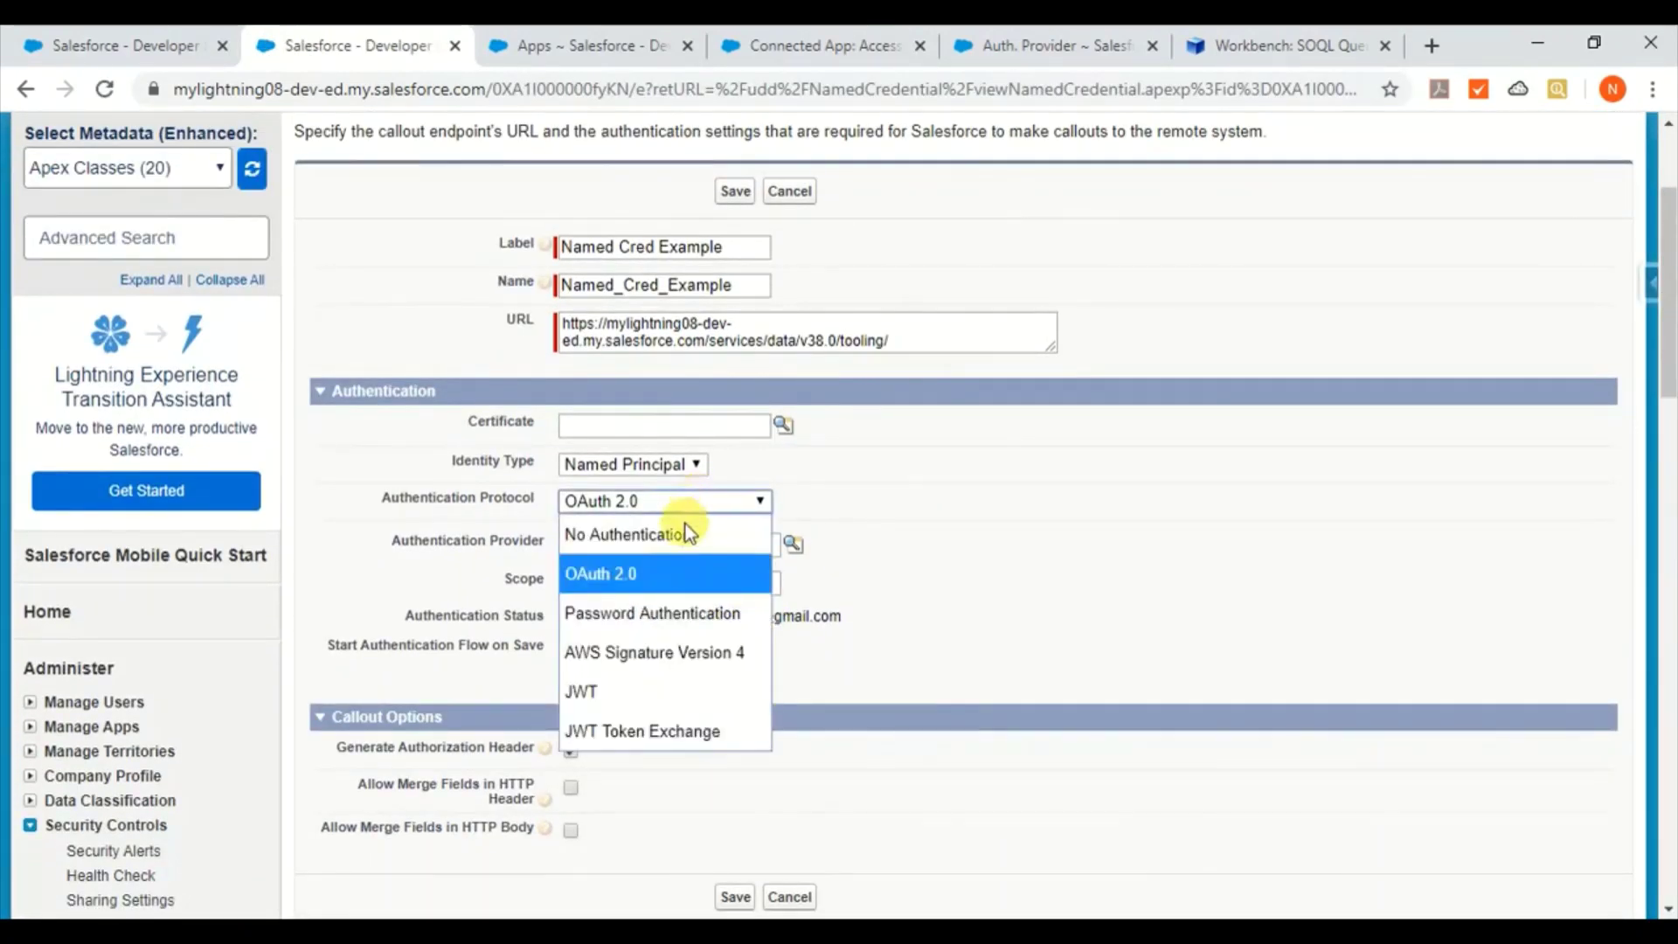
pyautogui.click(599, 579)
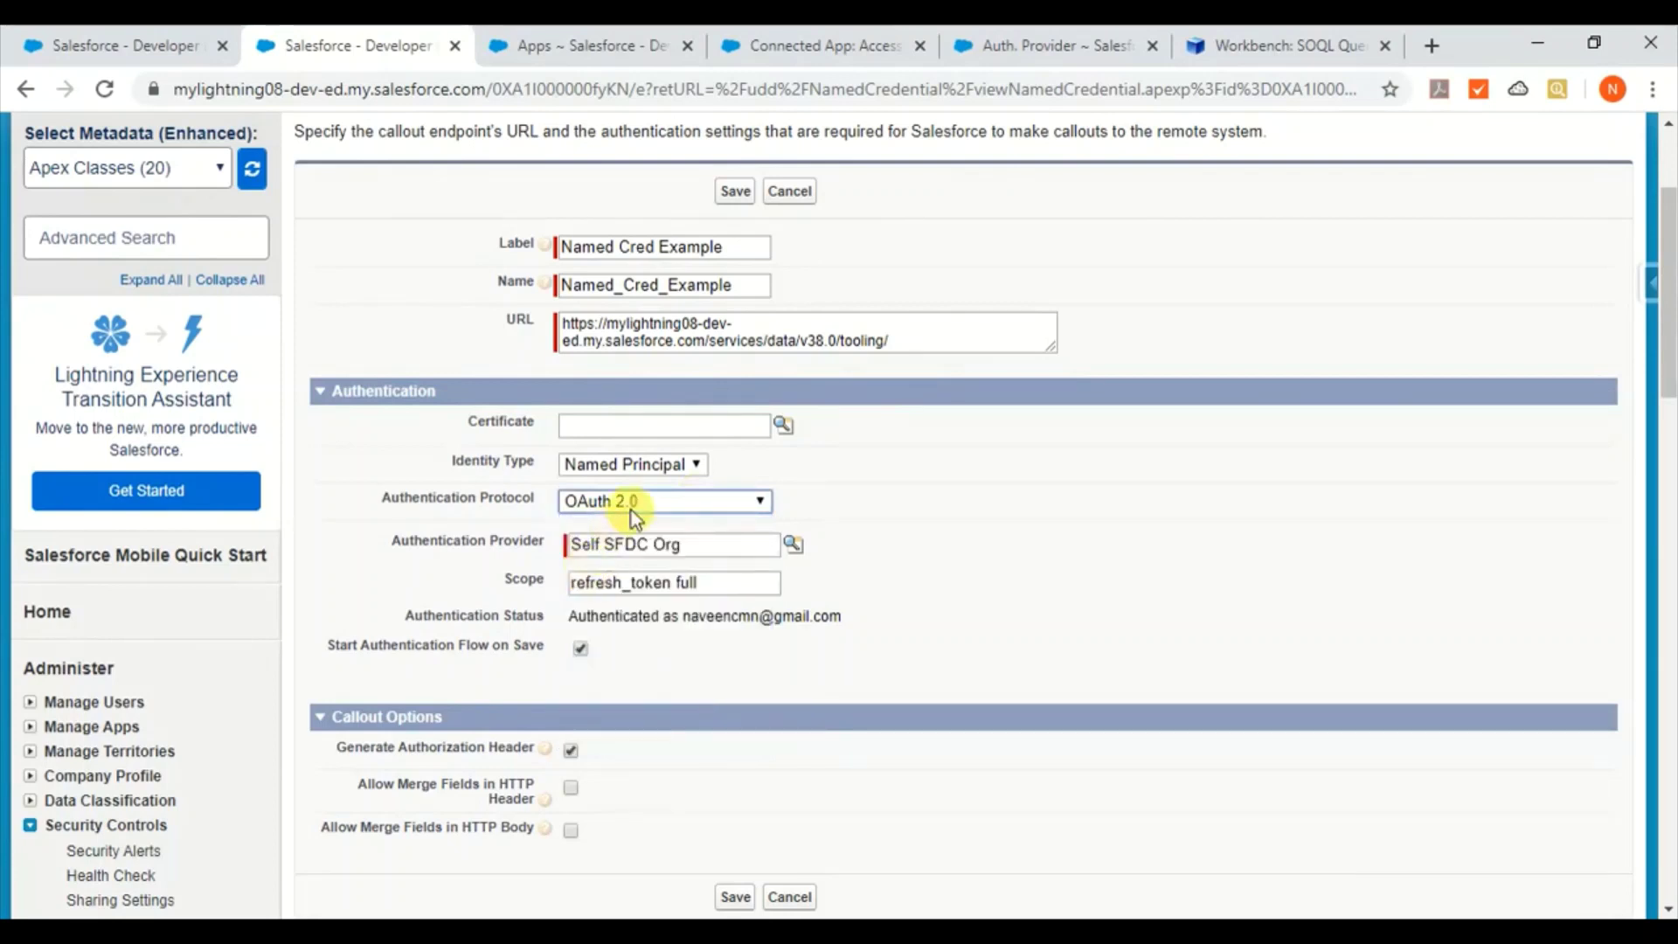
pyautogui.click(686, 543)
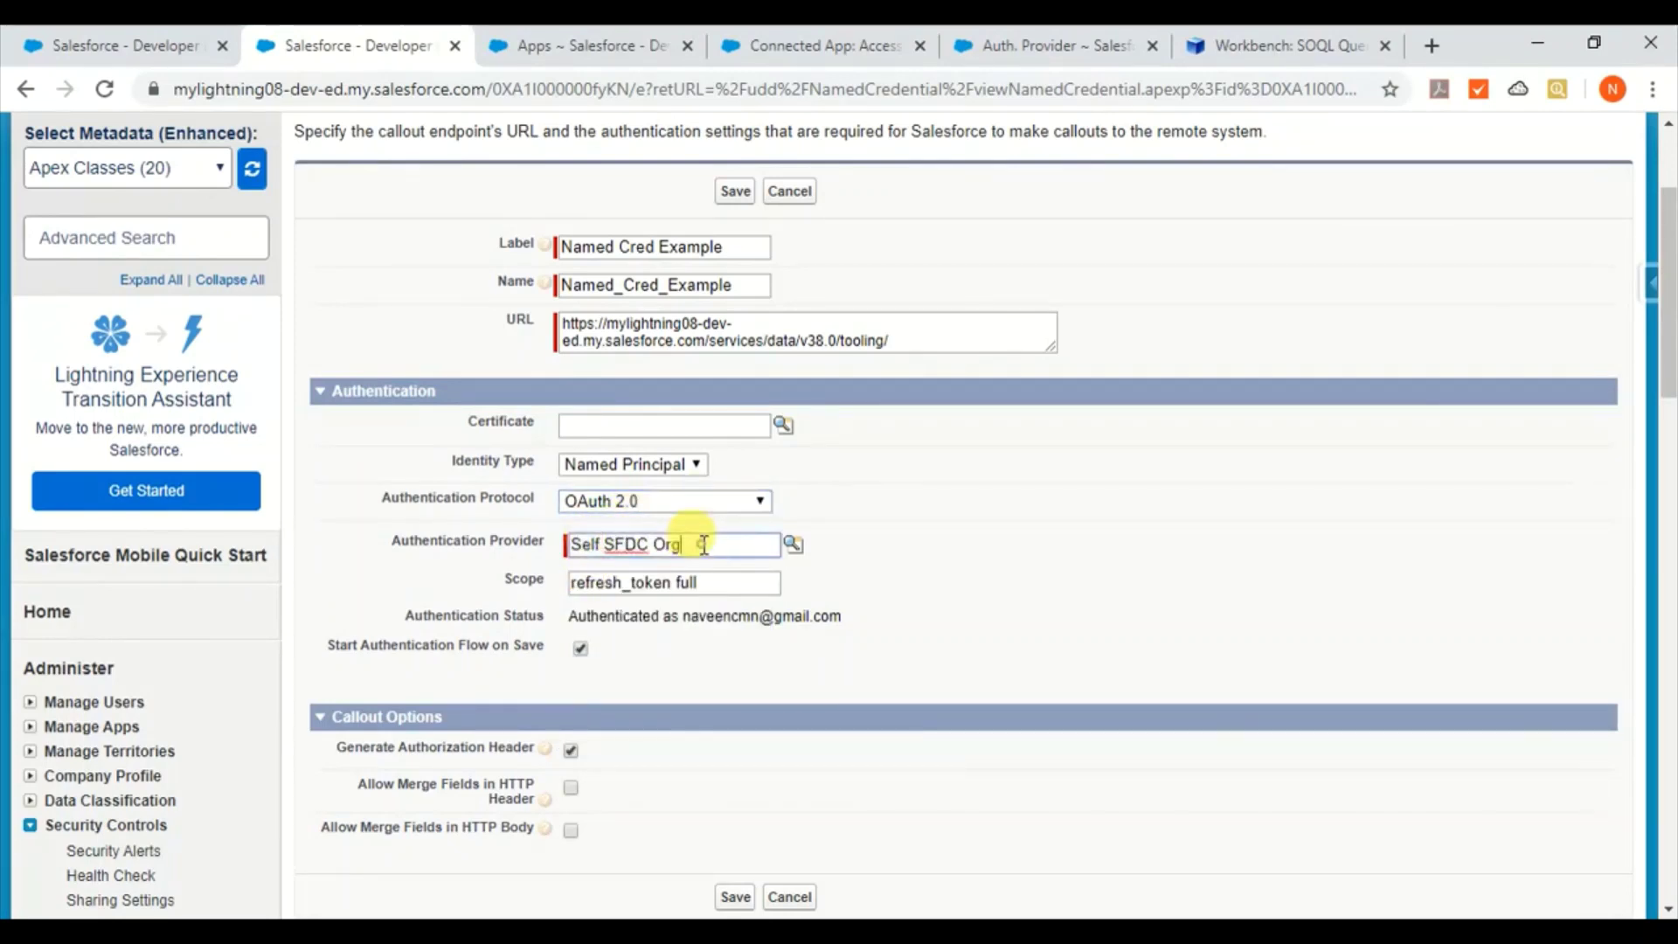
pyautogui.click(790, 547)
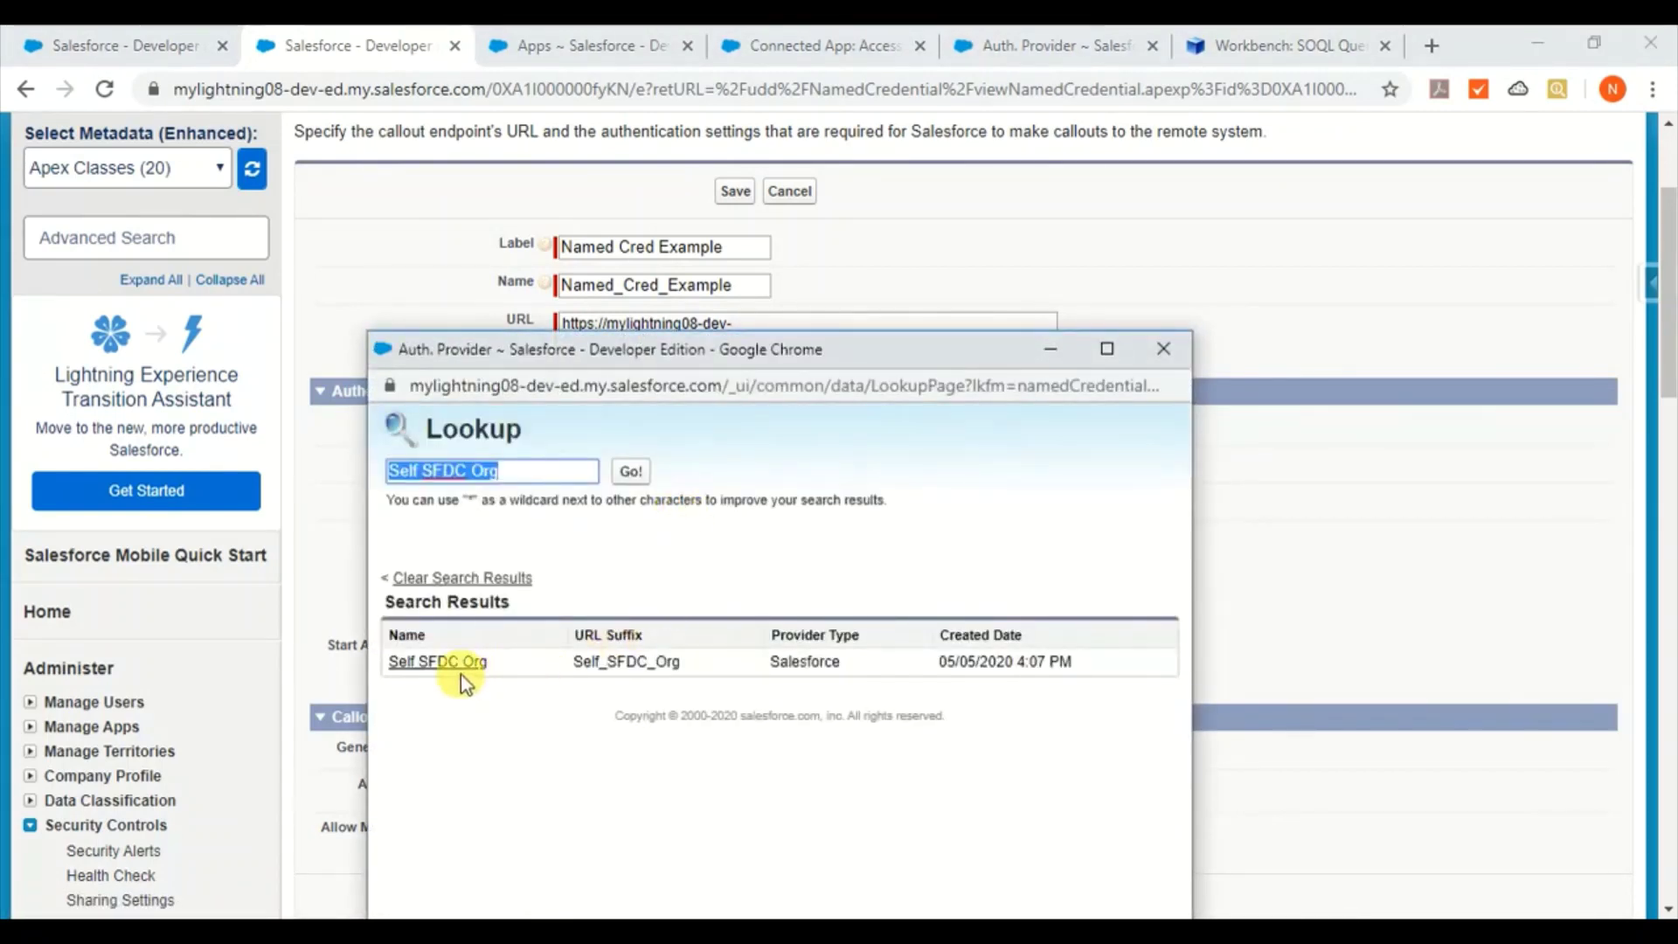
pyautogui.click(1169, 344)
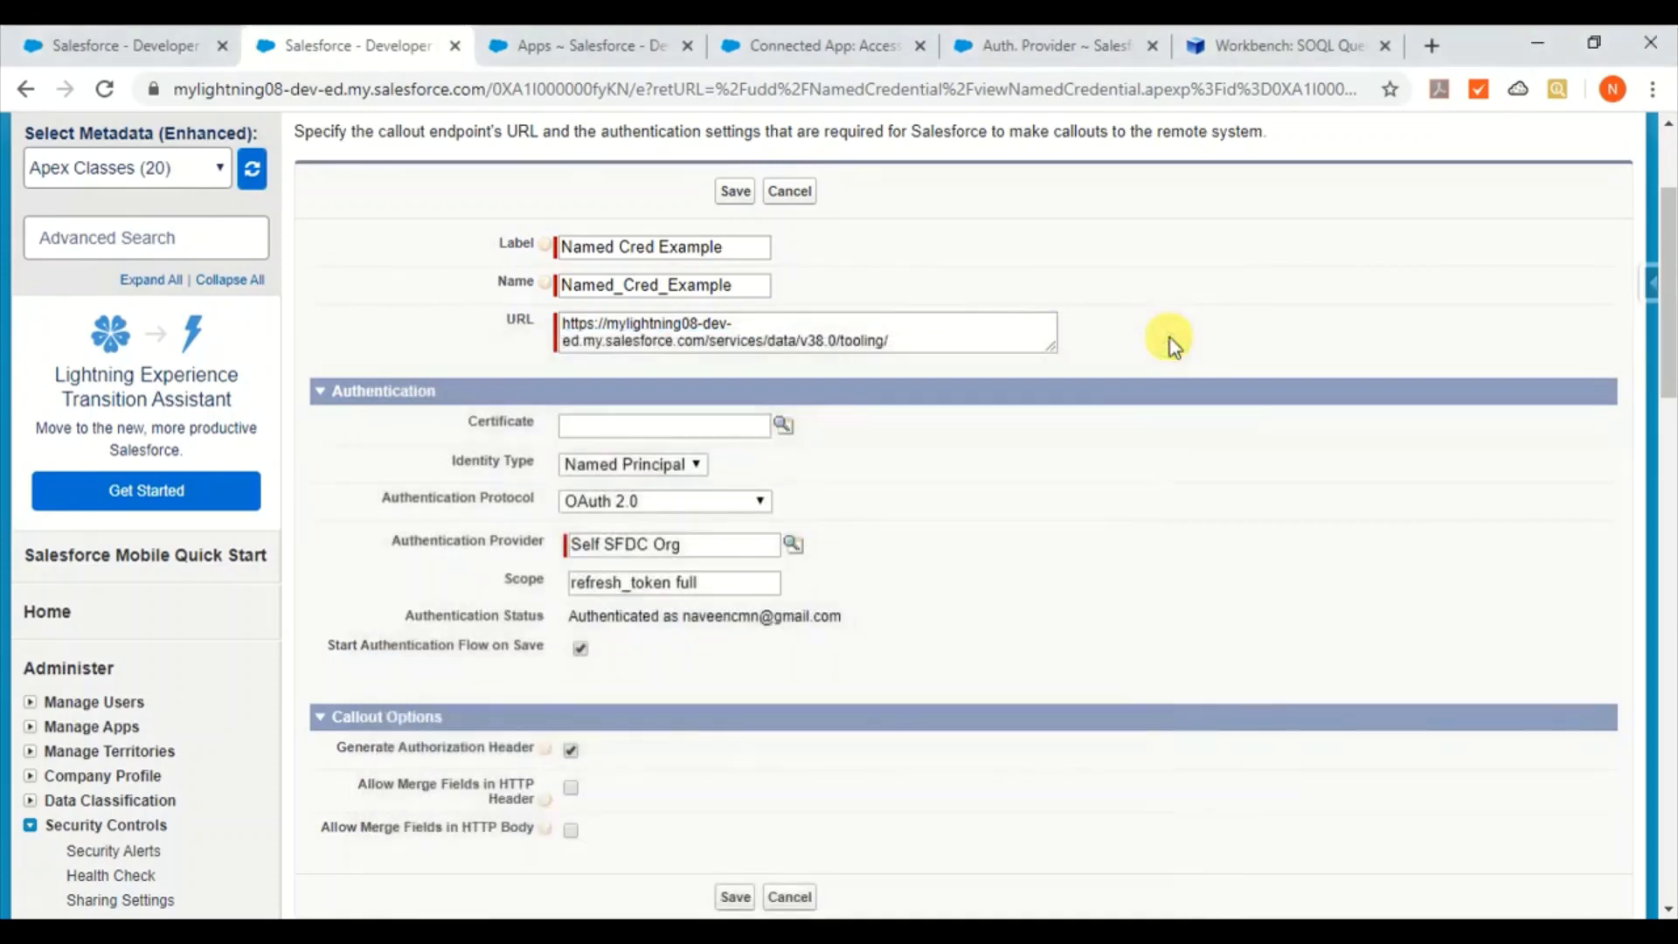
pyautogui.click(791, 191)
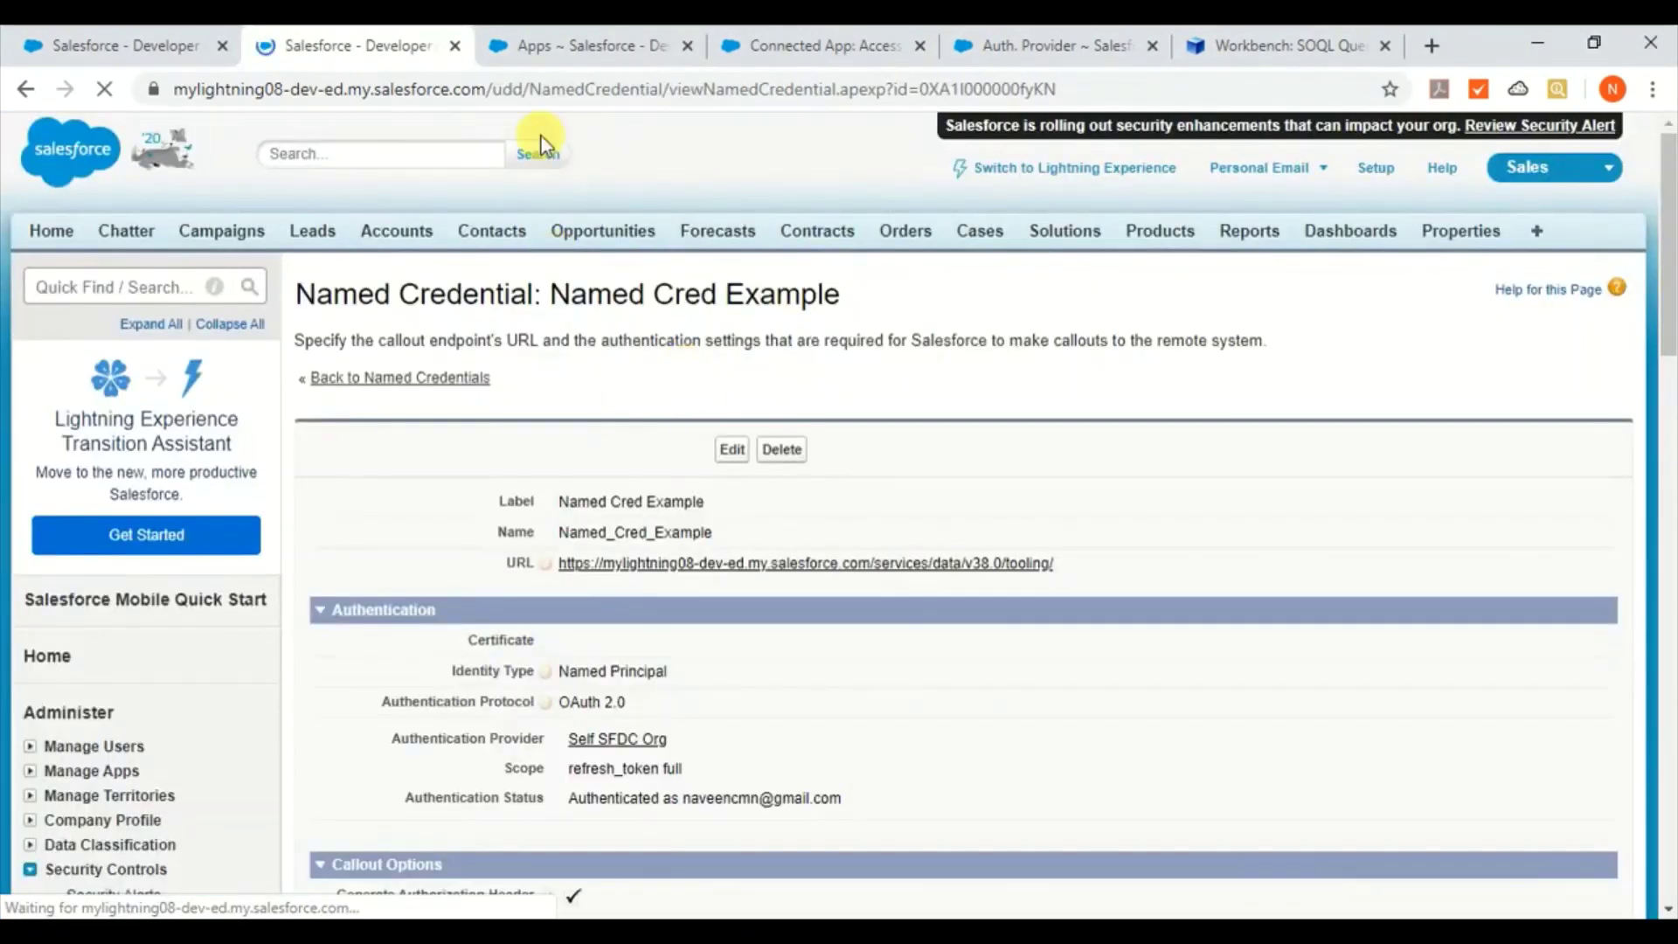
# - Bring up the Apps list showing the Access Salesforce connected app
pyautogui.click(594, 45)
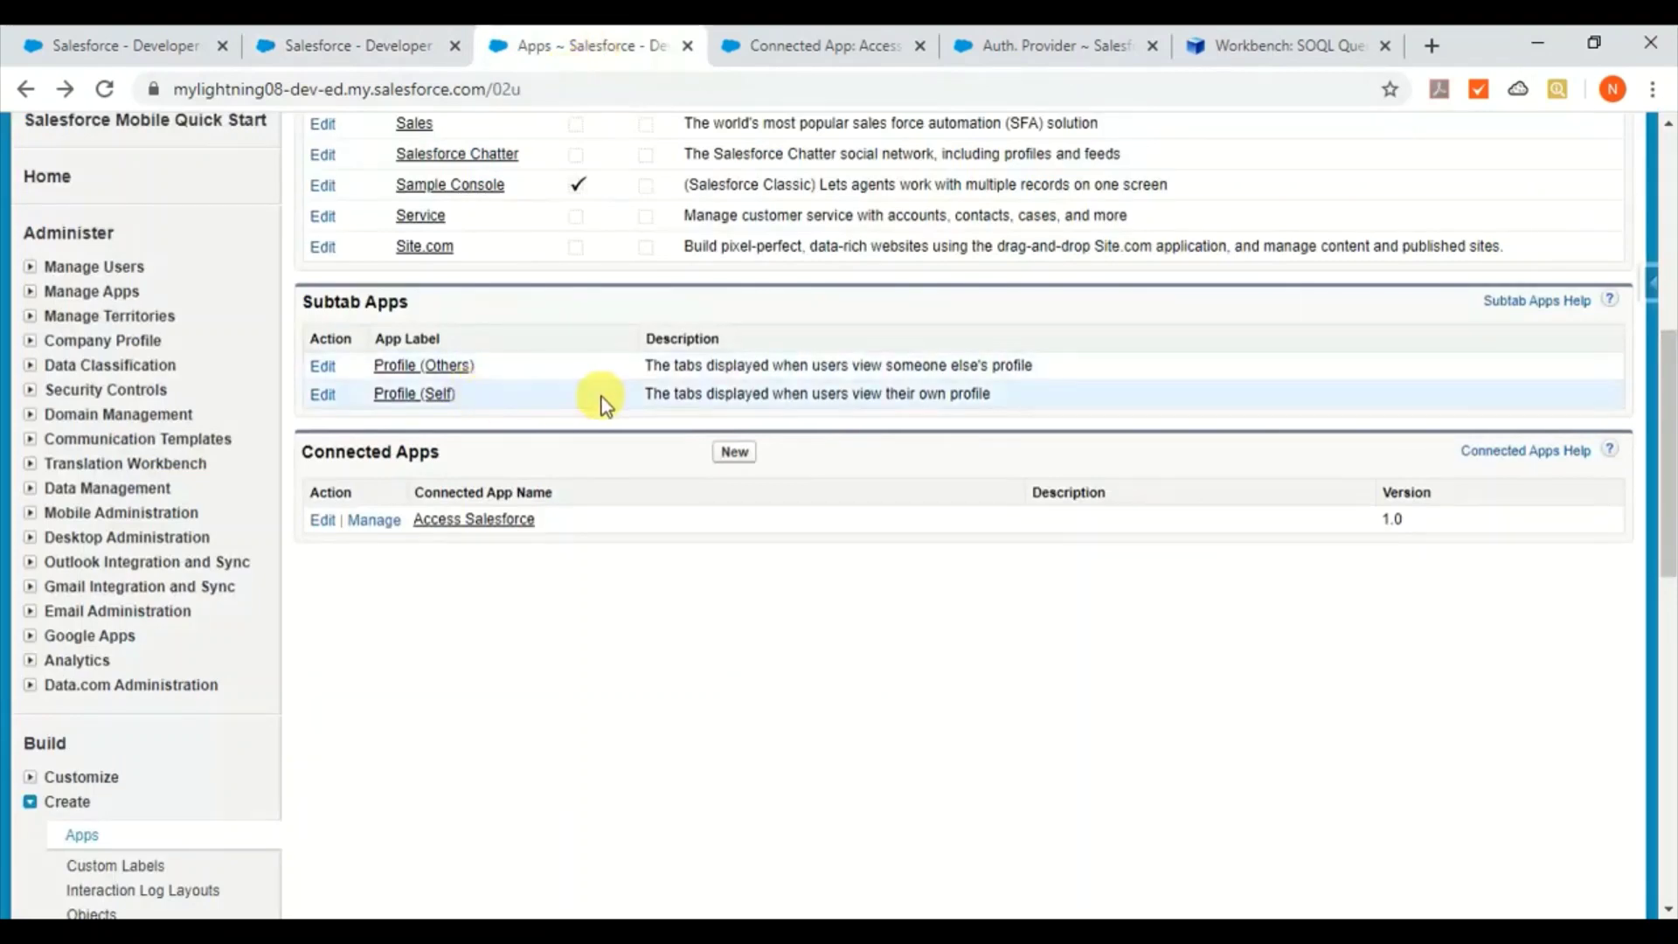
pyautogui.scroll(3, 602, 403)
pyautogui.scroll(-5, 601, 402)
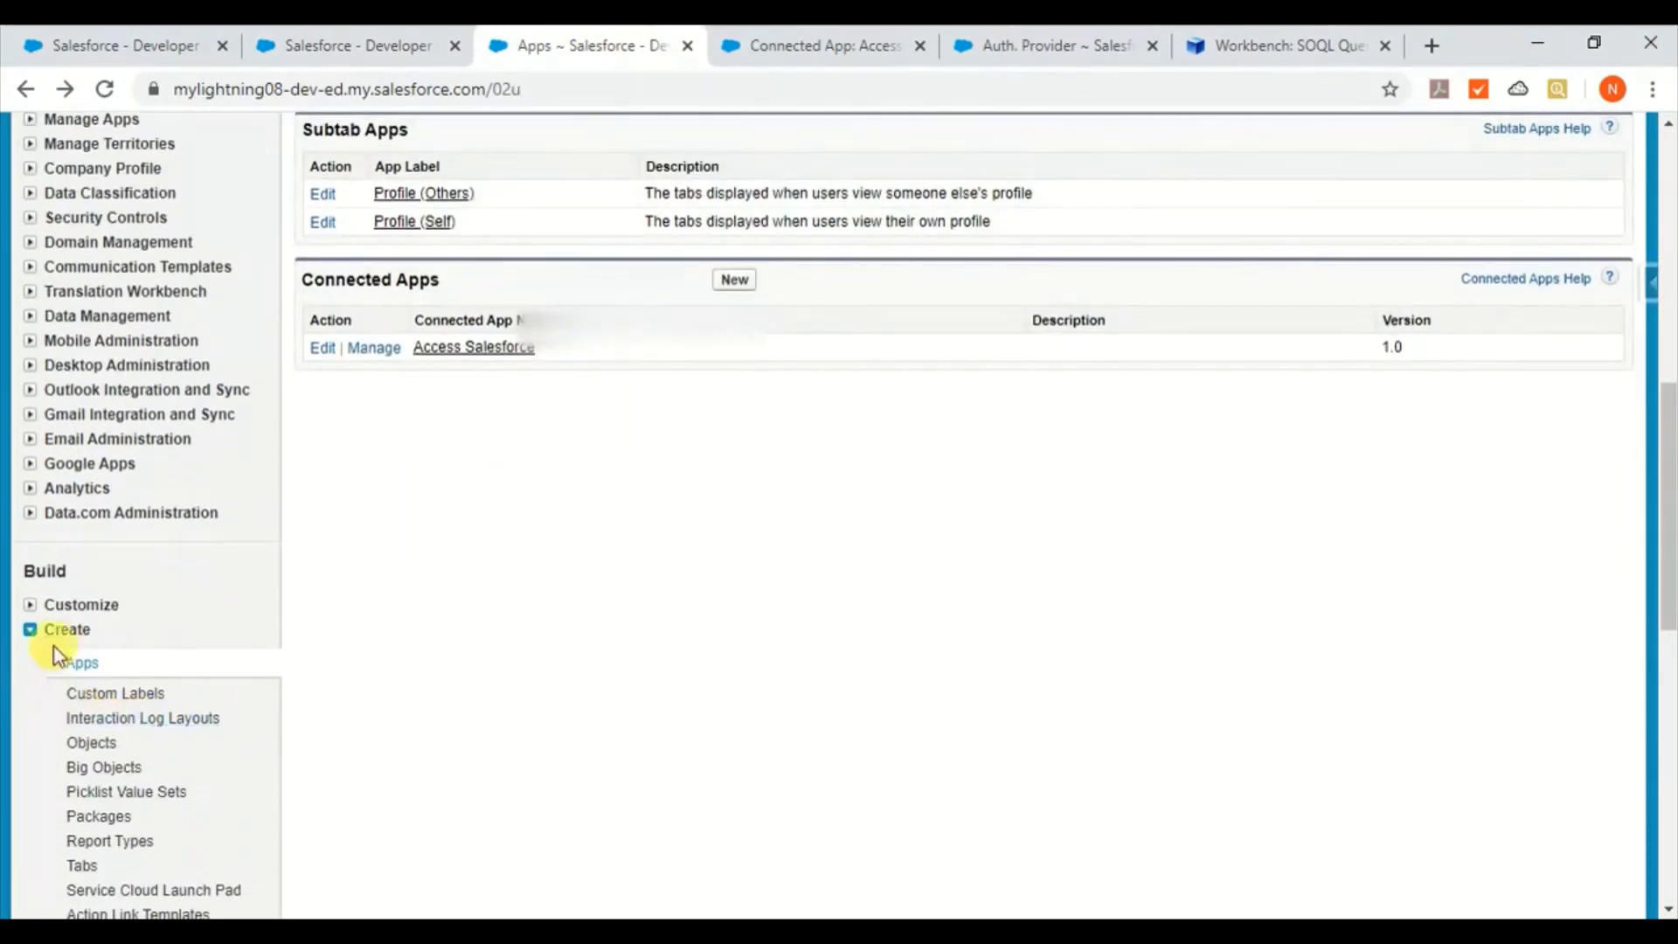
pyautogui.scroll(2, 569, 464)
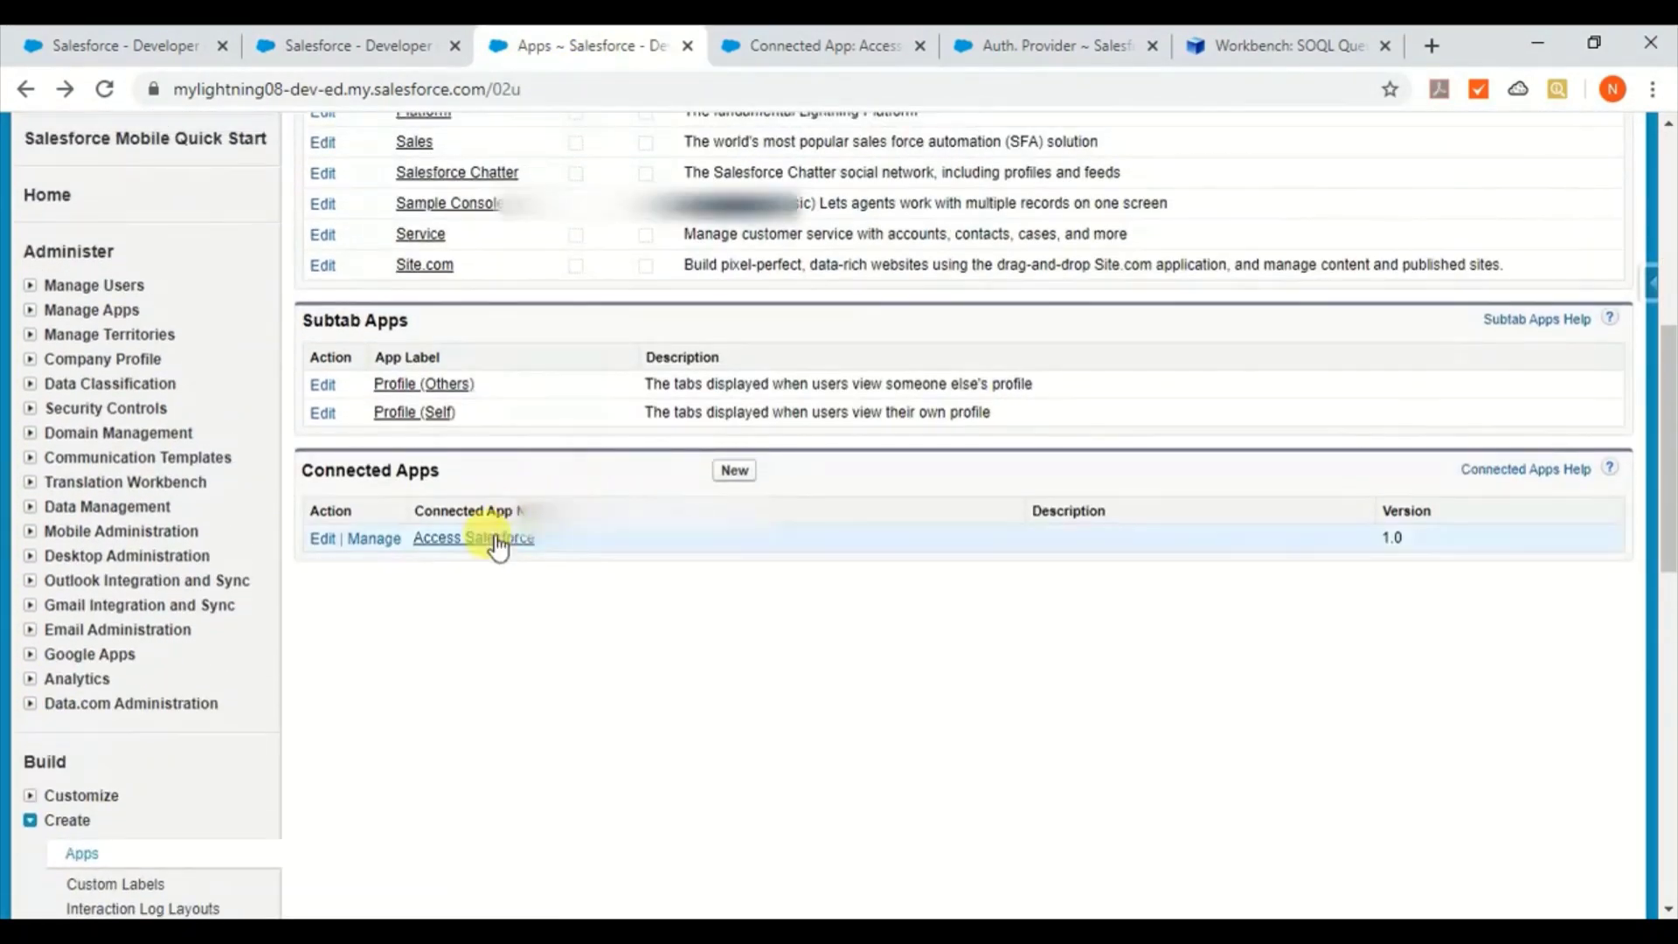
# - Open the Access Salesforce connected app's edit form and check its Callback URL
pyautogui.click(321, 548)
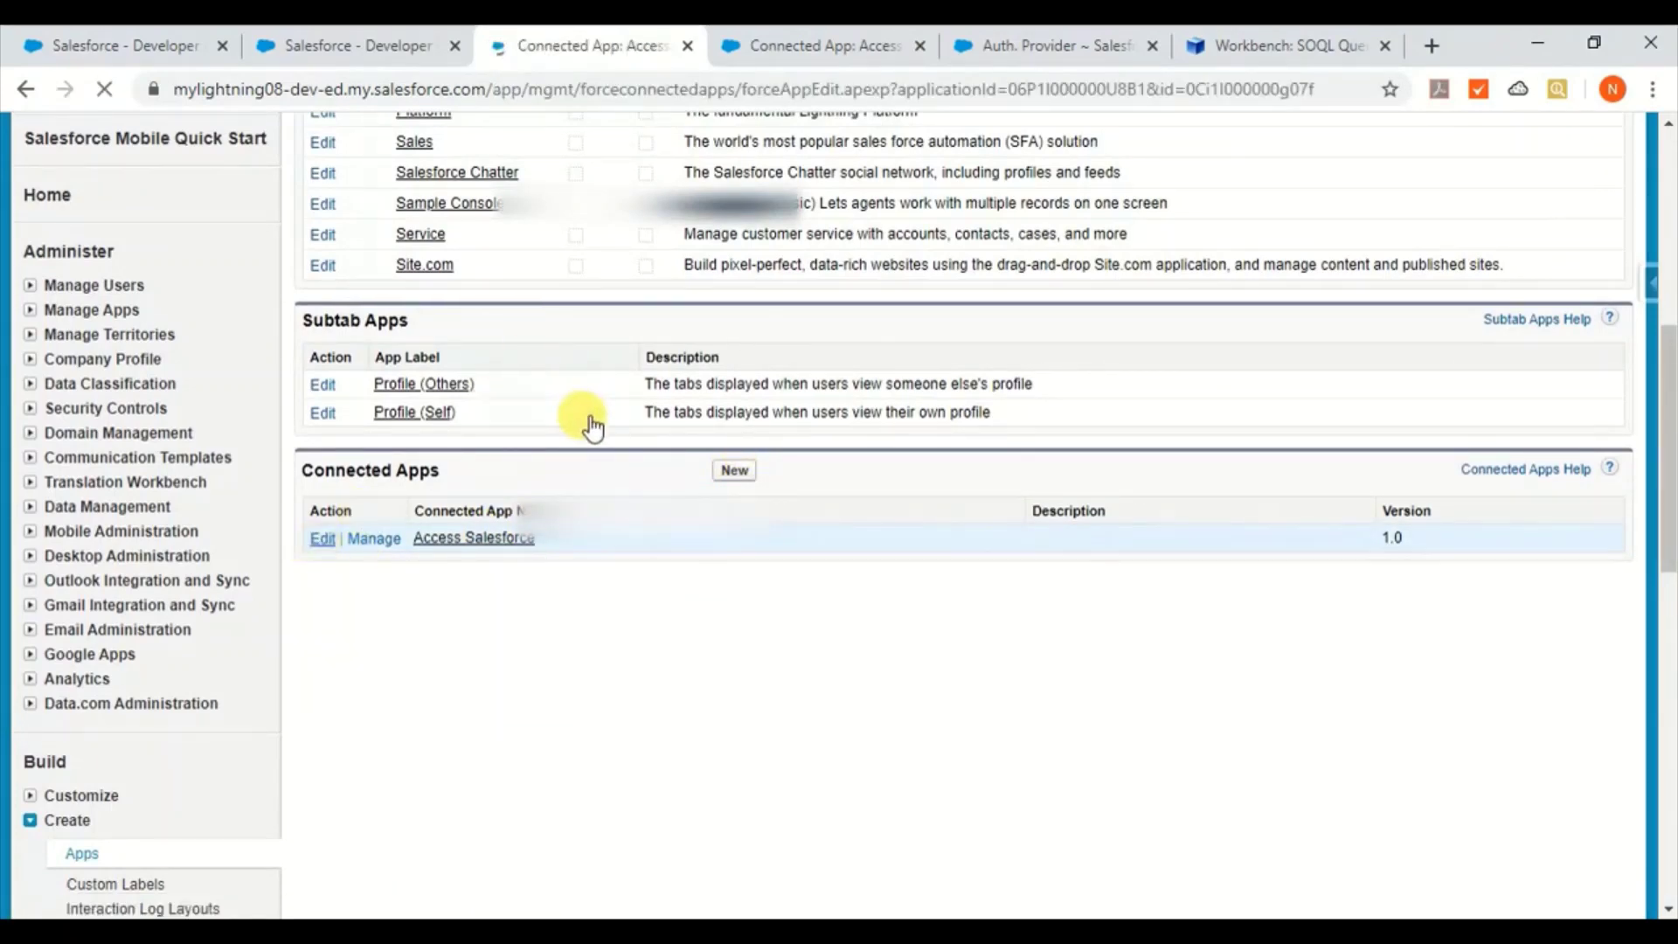
pyautogui.scroll(-3, 444, 597)
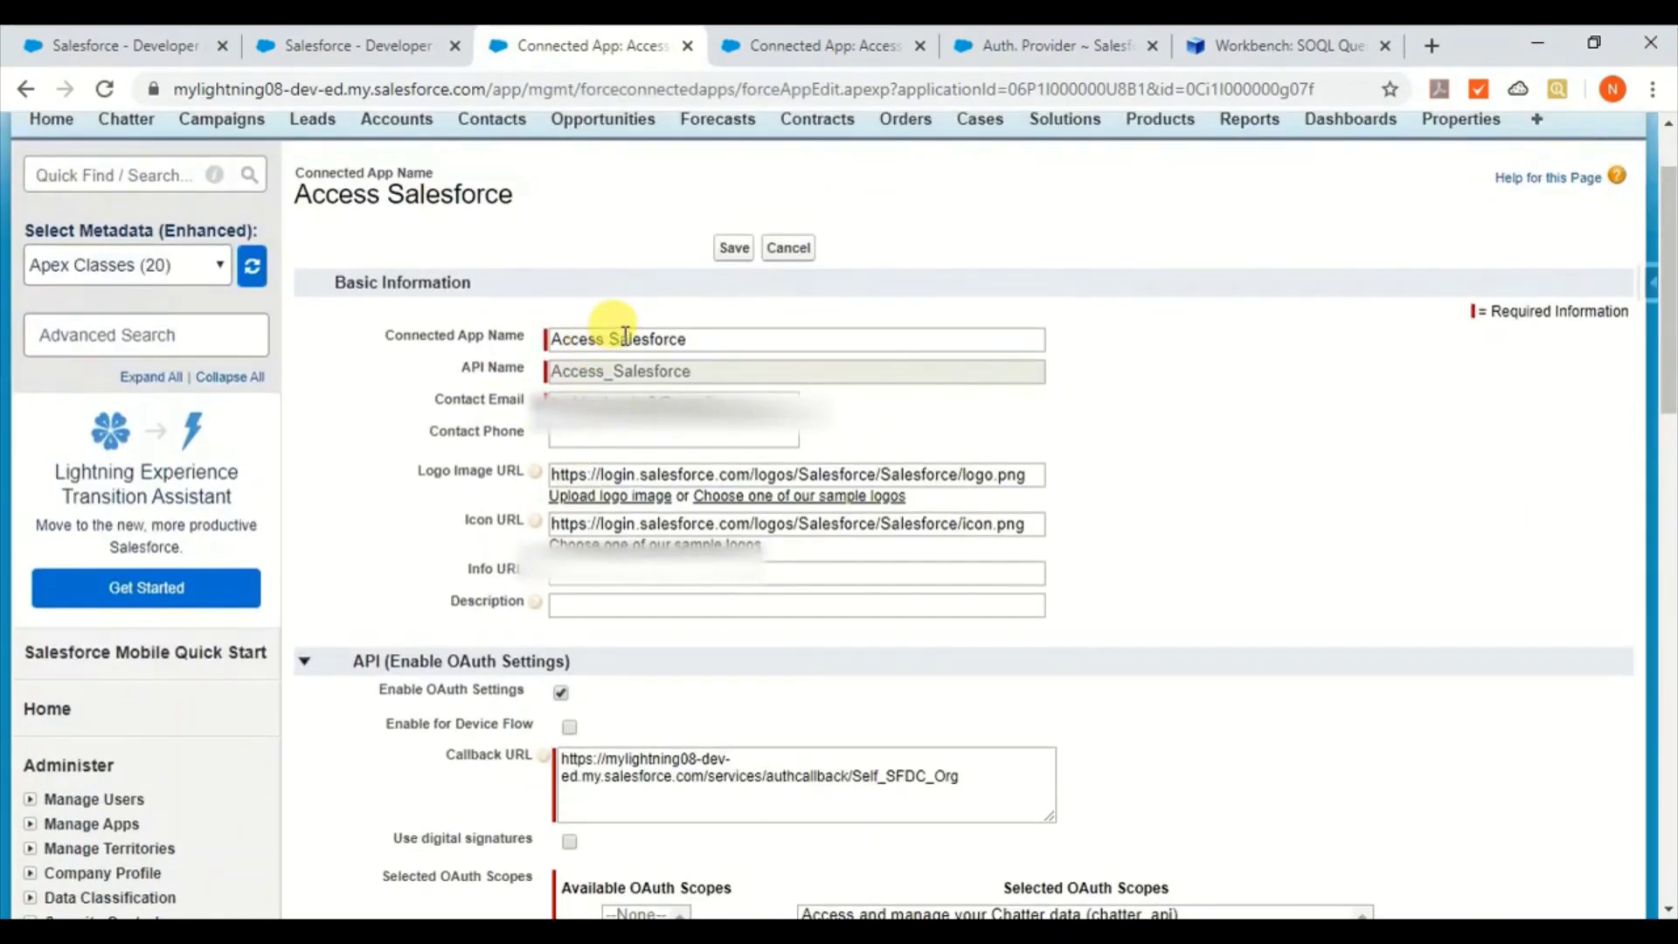
pyautogui.scroll(-1, 594, 455)
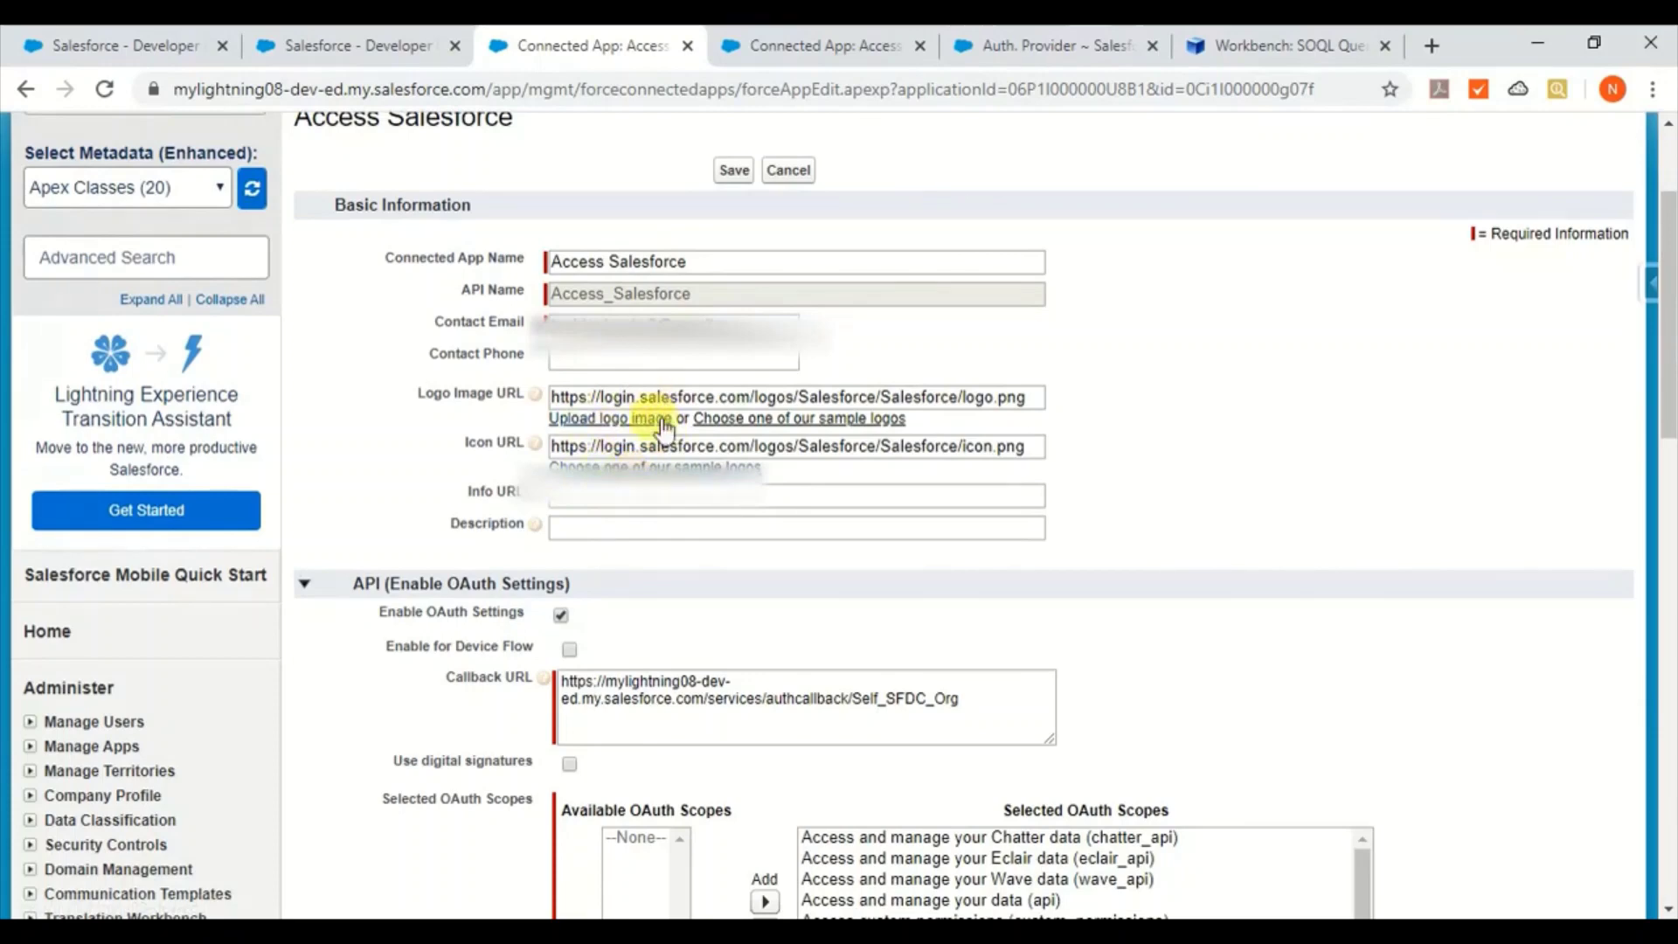
pyautogui.scroll(-3, 604, 590)
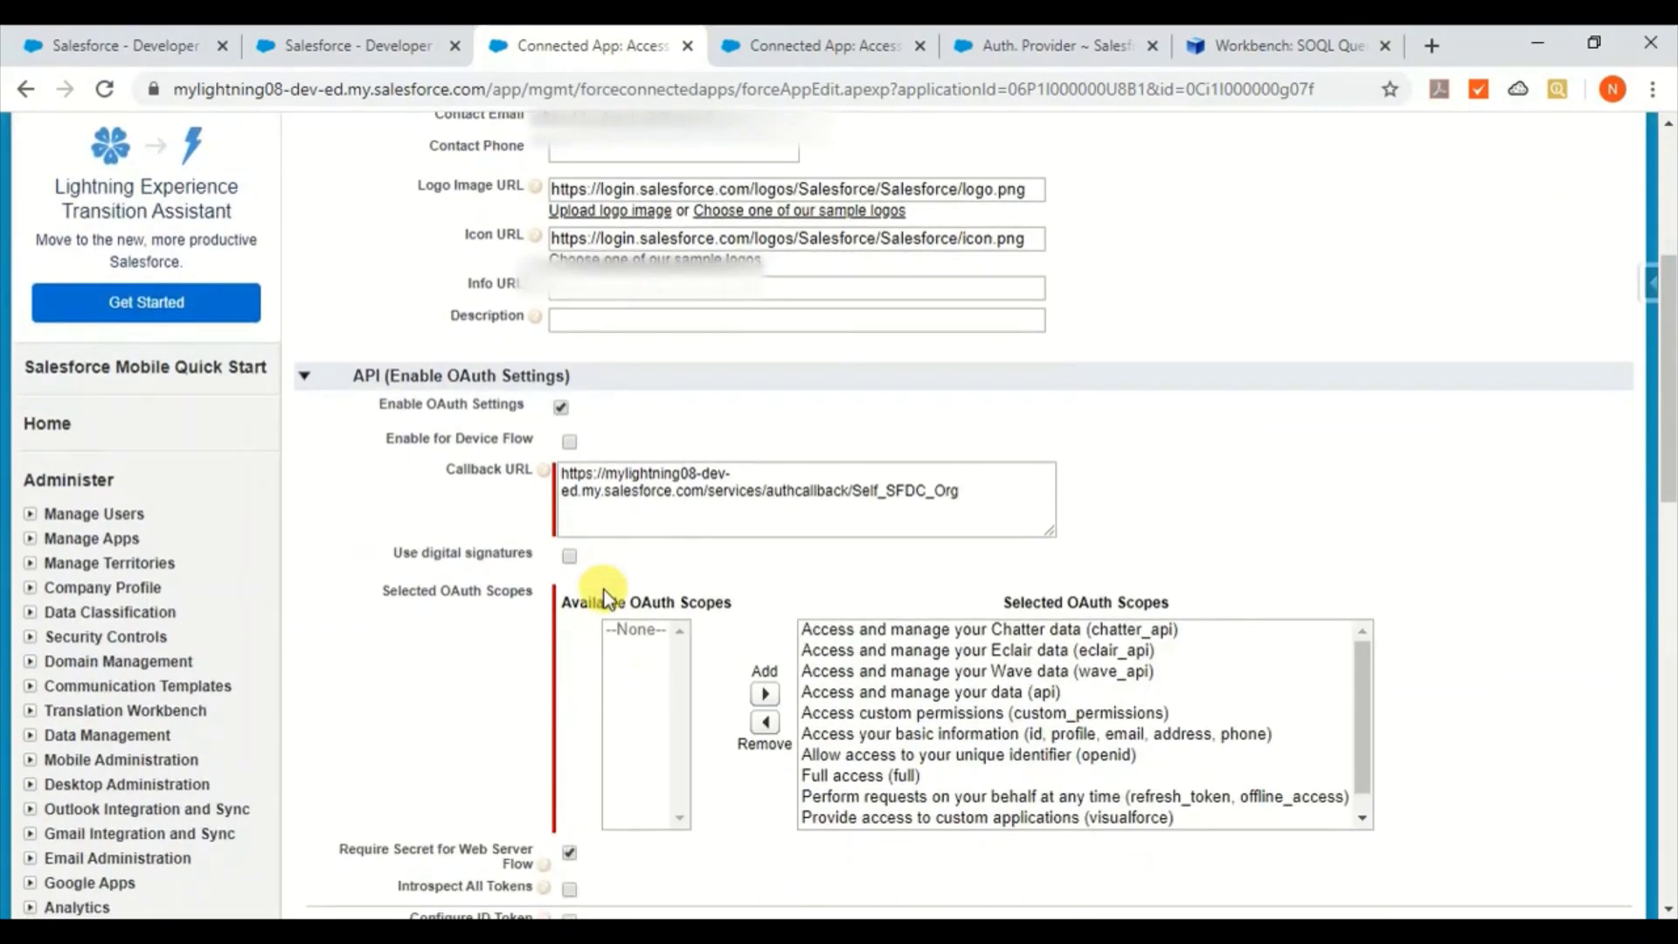
pyautogui.moveTo(957, 490); pyautogui.dragTo(570, 469)
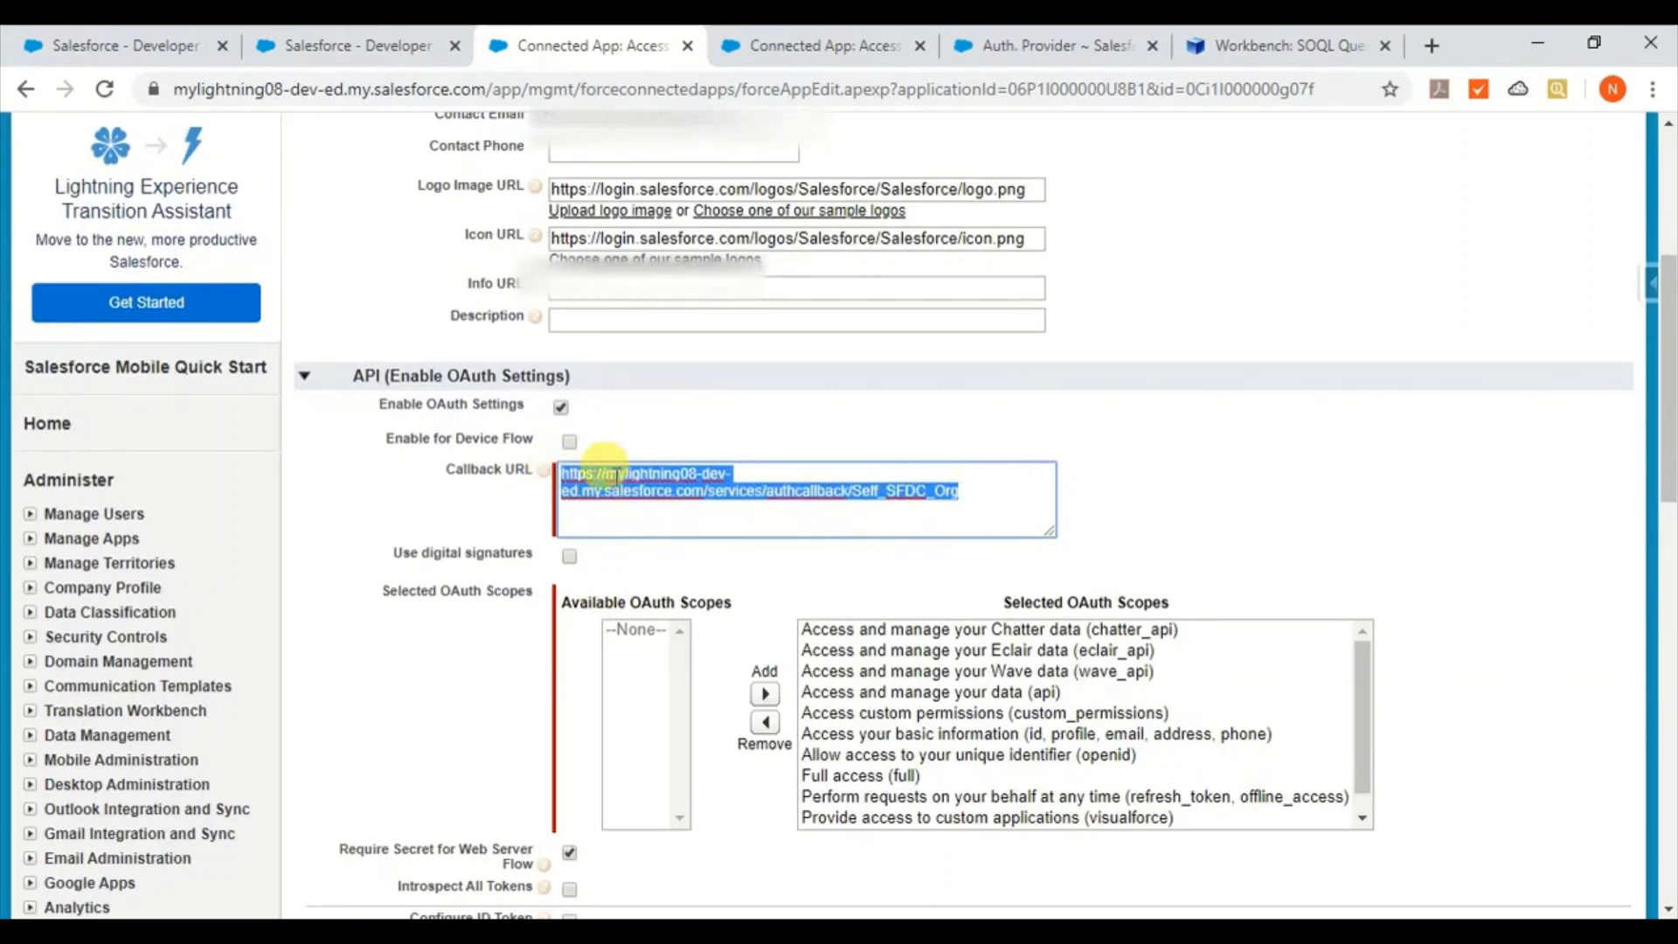
pyautogui.click(460, 542)
# - Review the OAuth scopes and leave the edit form without saving
pyautogui.scroll(-2, 465, 670)
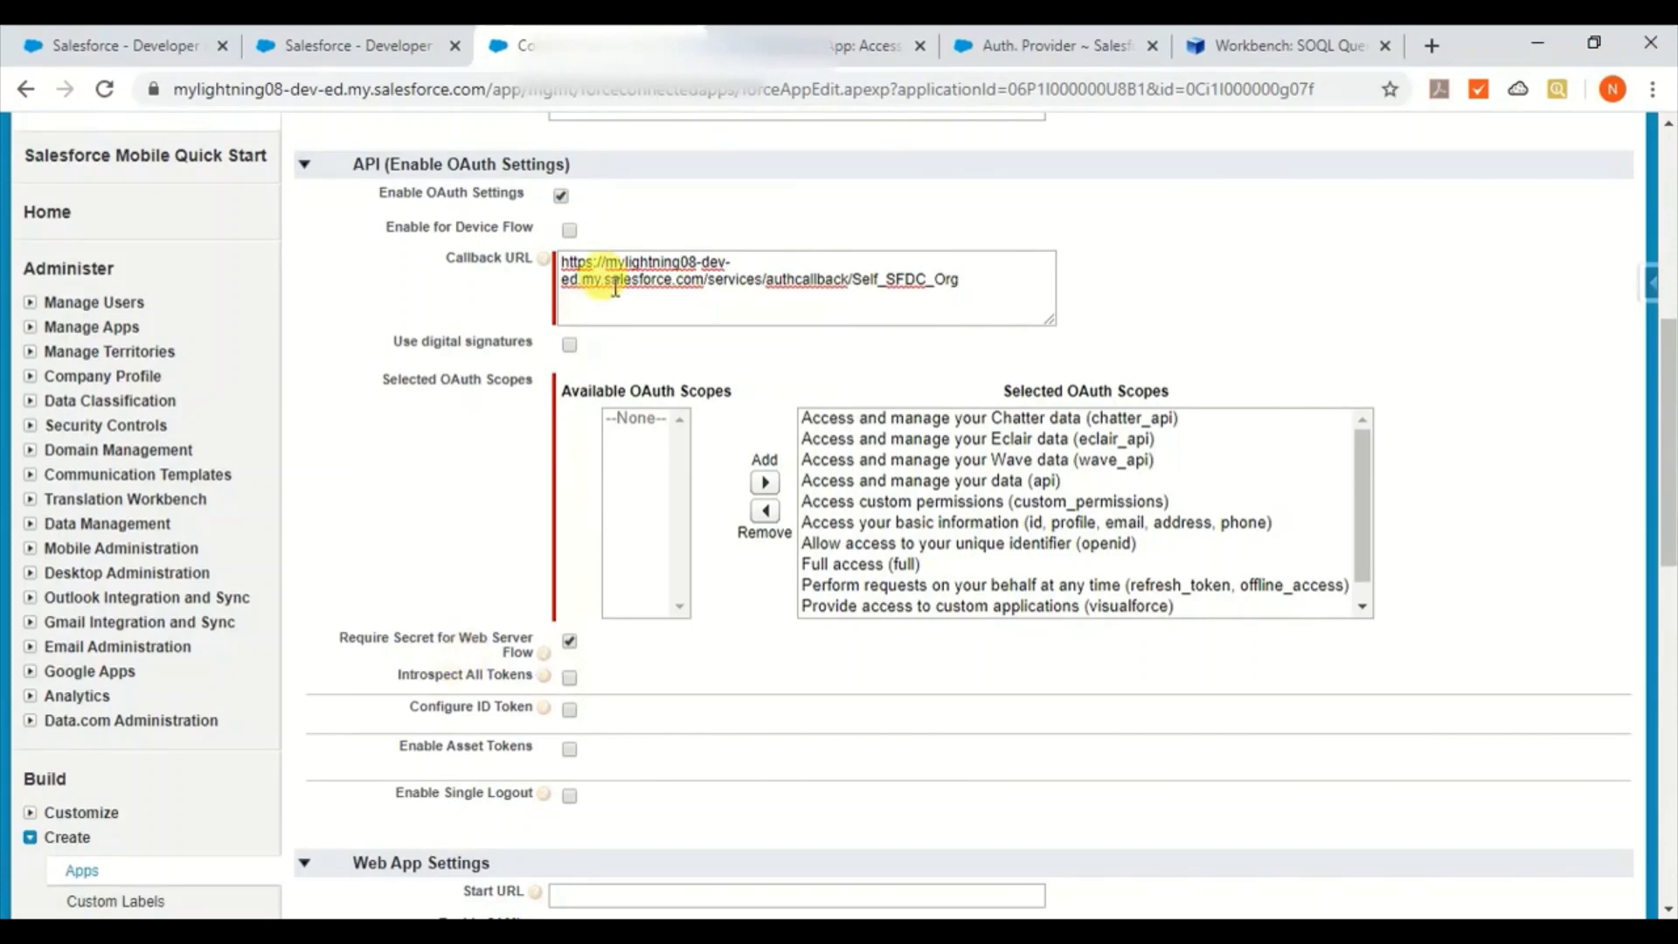
pyautogui.scroll(-2, 411, 593)
pyautogui.scroll(1, 411, 593)
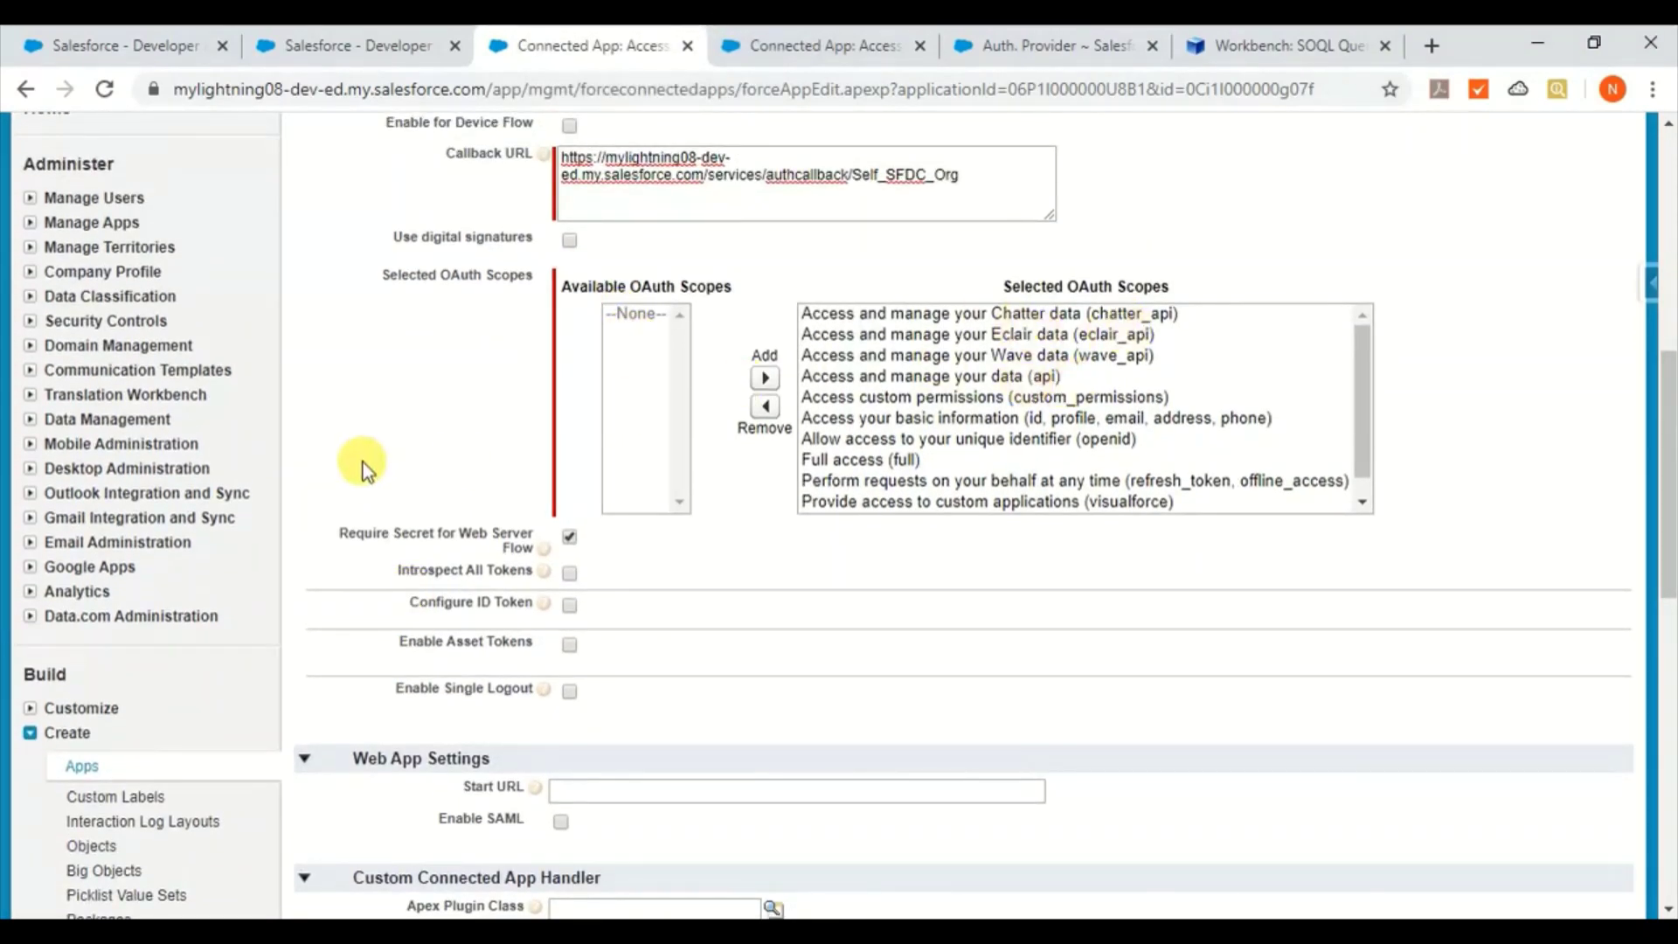
pyautogui.scroll(-5, 364, 466)
pyautogui.scroll(5, 363, 466)
pyautogui.scroll(6, 364, 463)
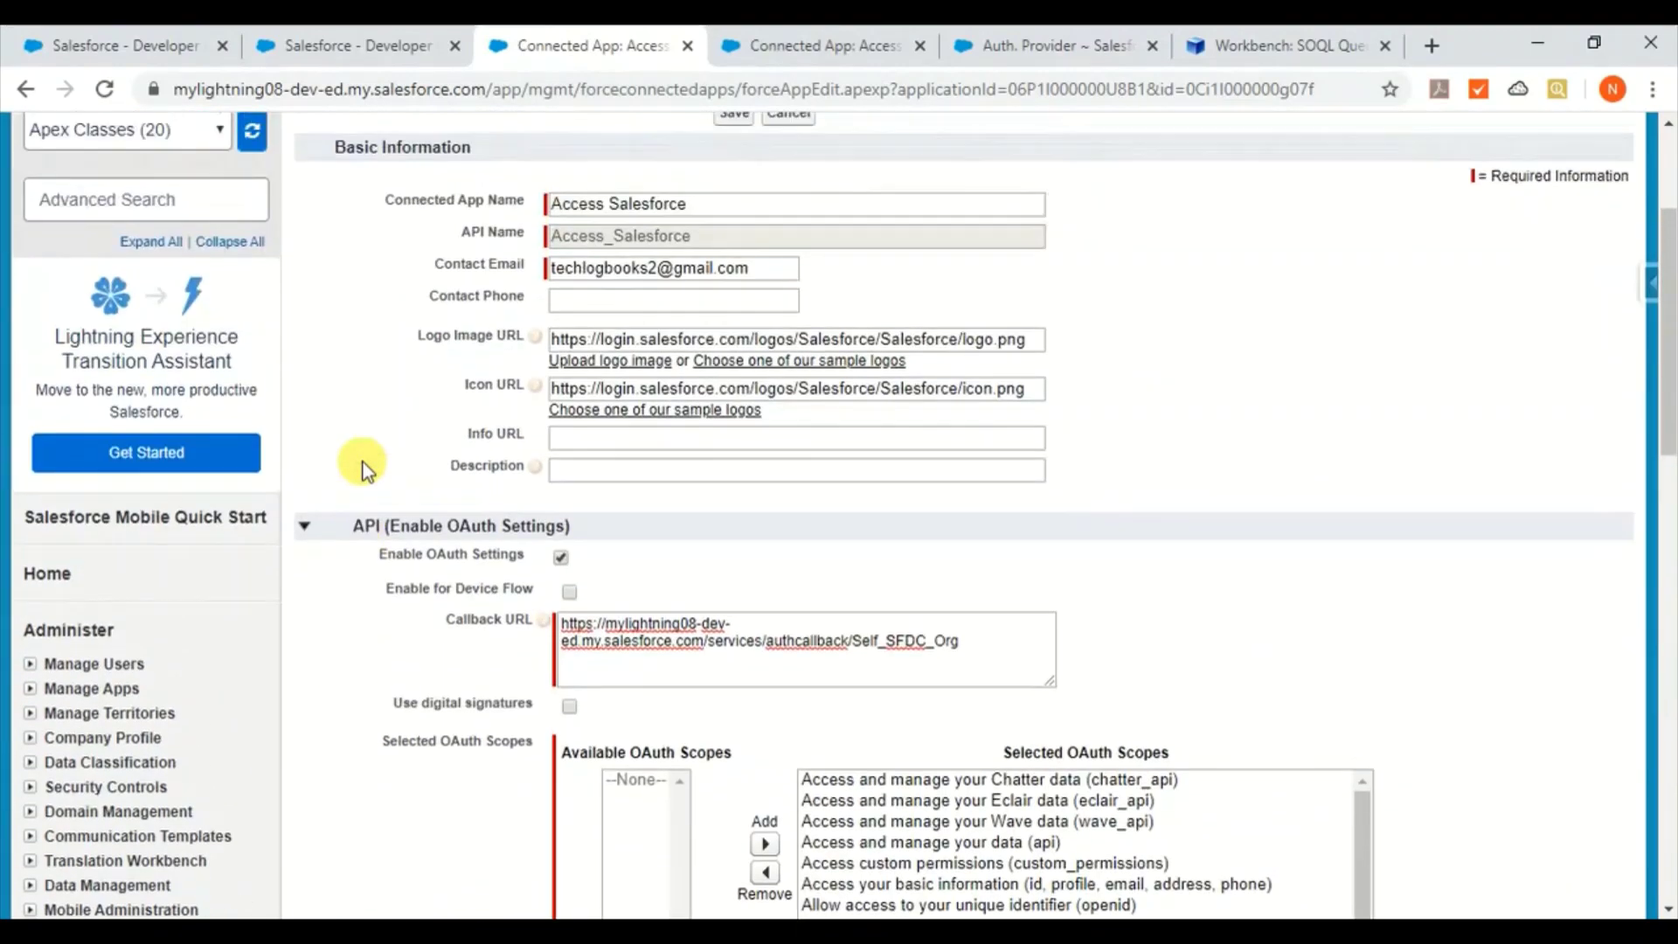
pyautogui.click(813, 232)
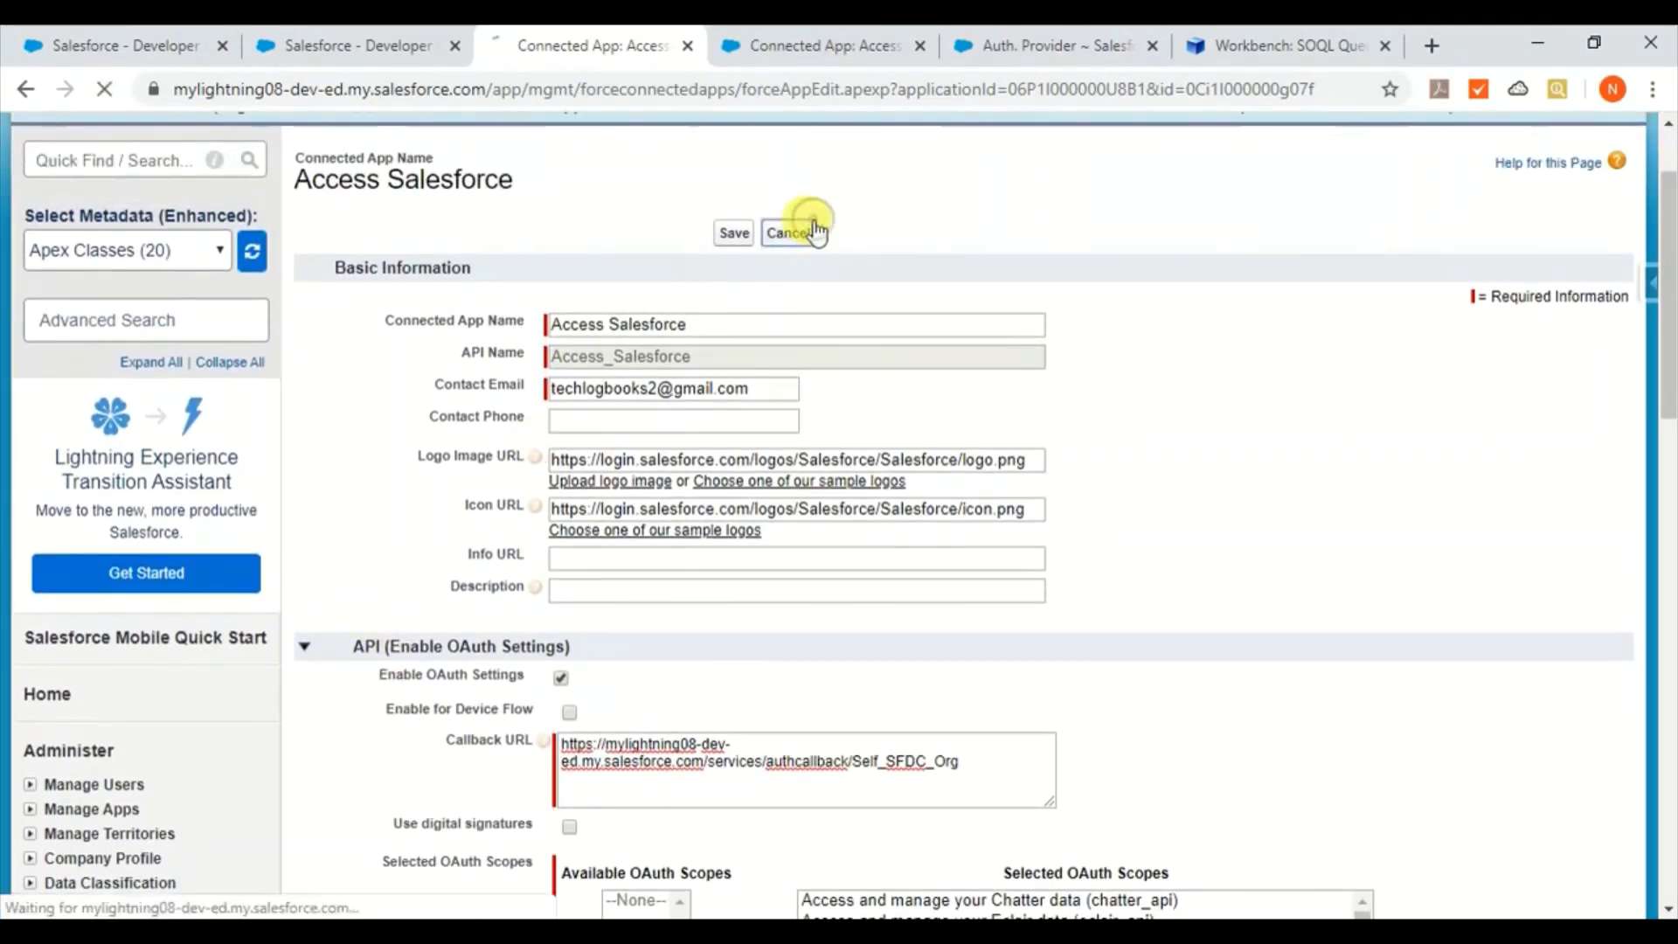
pyautogui.click(780, 39)
# - On the Self SFDC Org auth provider, select its name, type and consumer key, then reveal the secret
pyautogui.click(1005, 45)
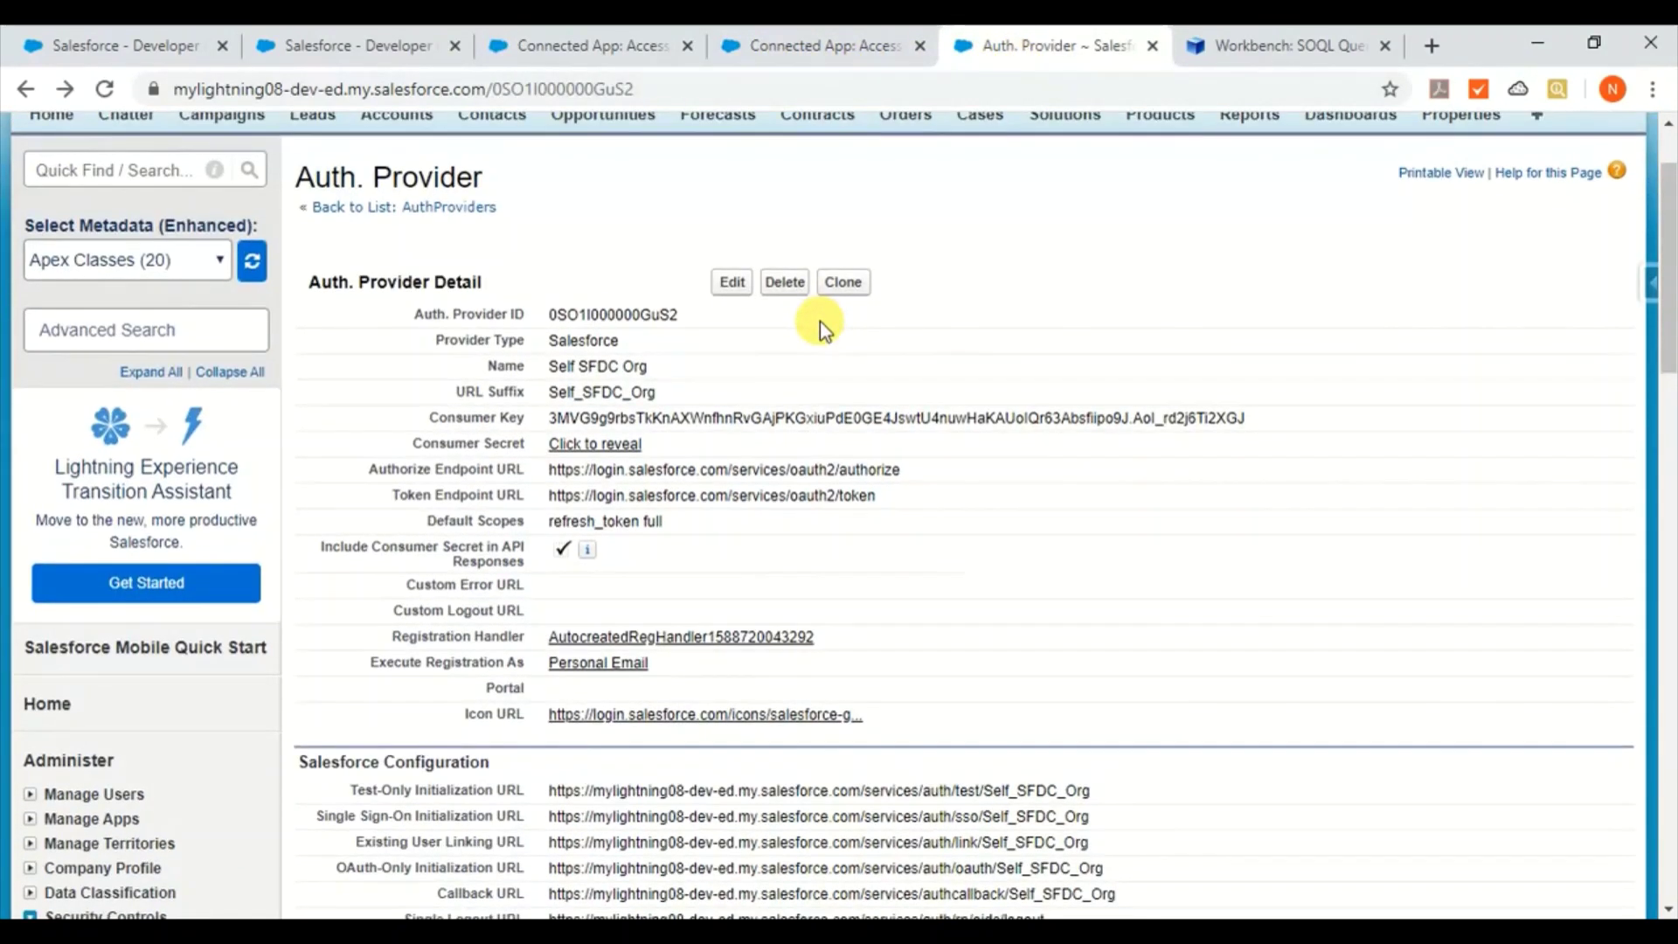
pyautogui.scroll(-6, 820, 321)
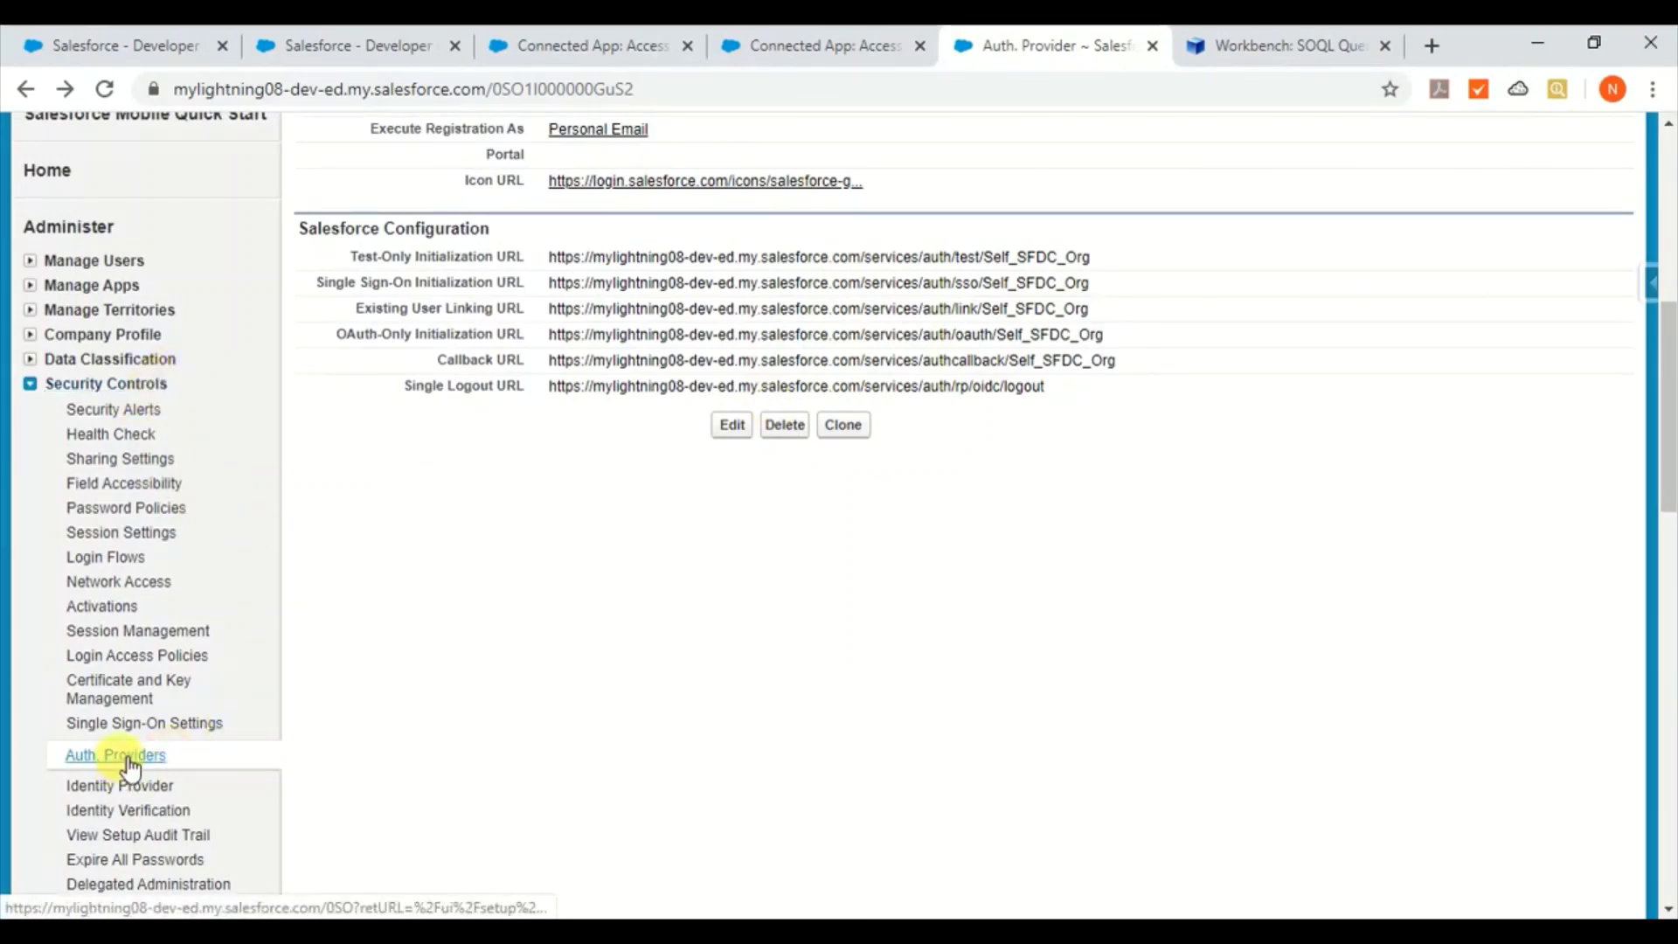
pyautogui.scroll(5, 479, 595)
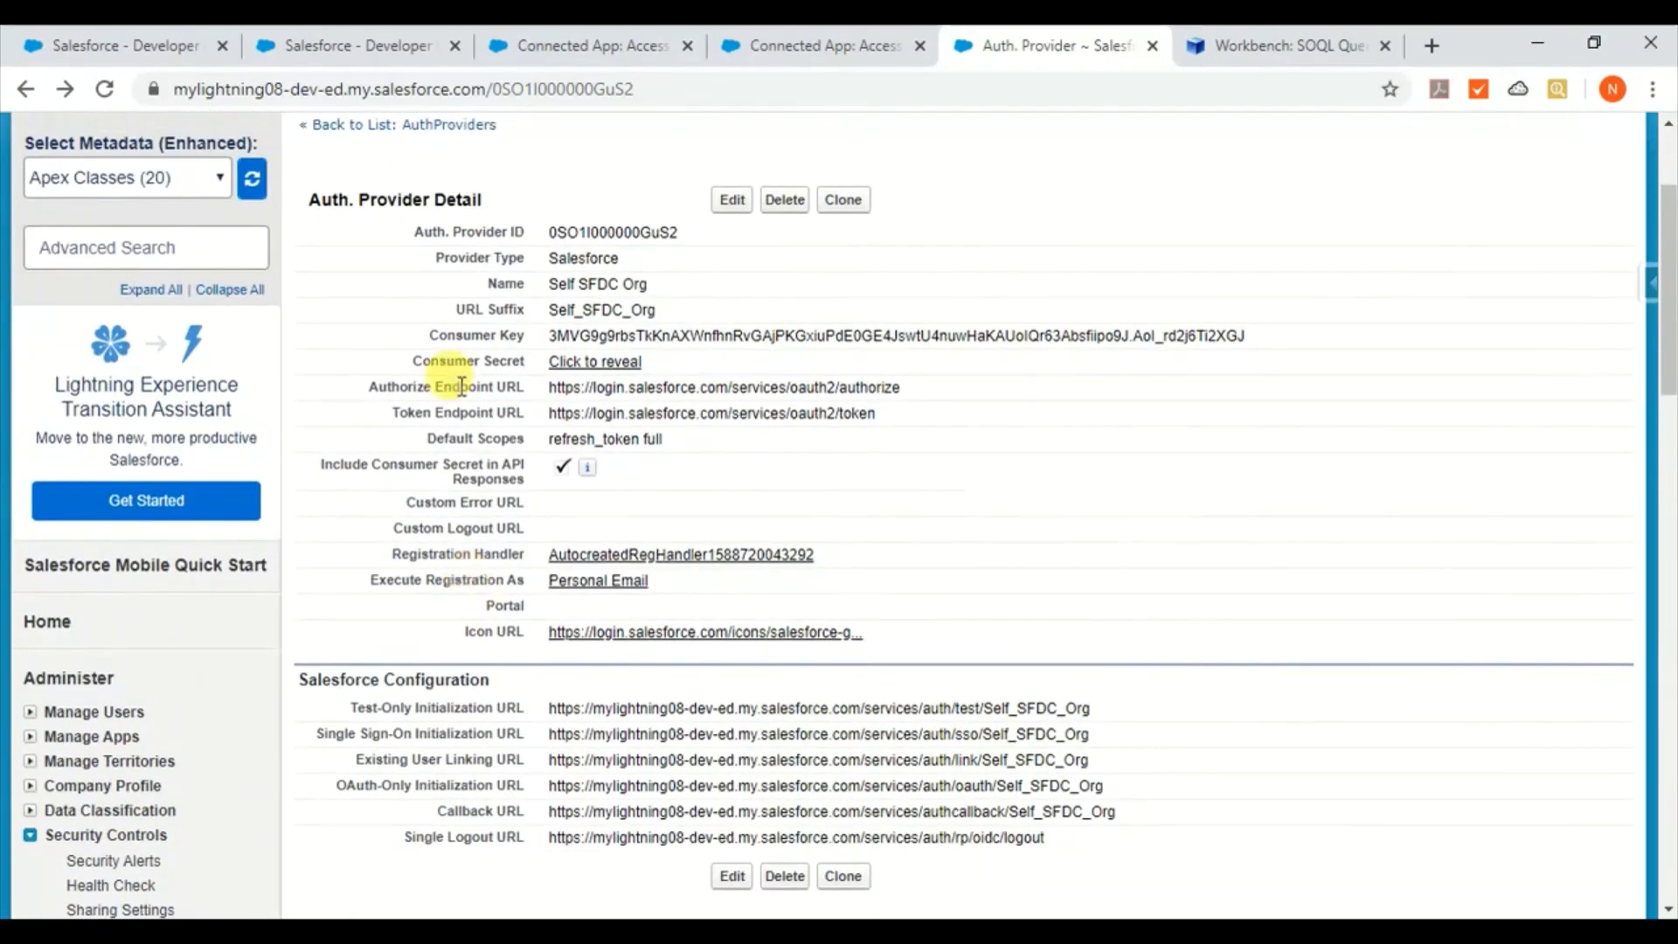
pyautogui.tripleClick(563, 287)
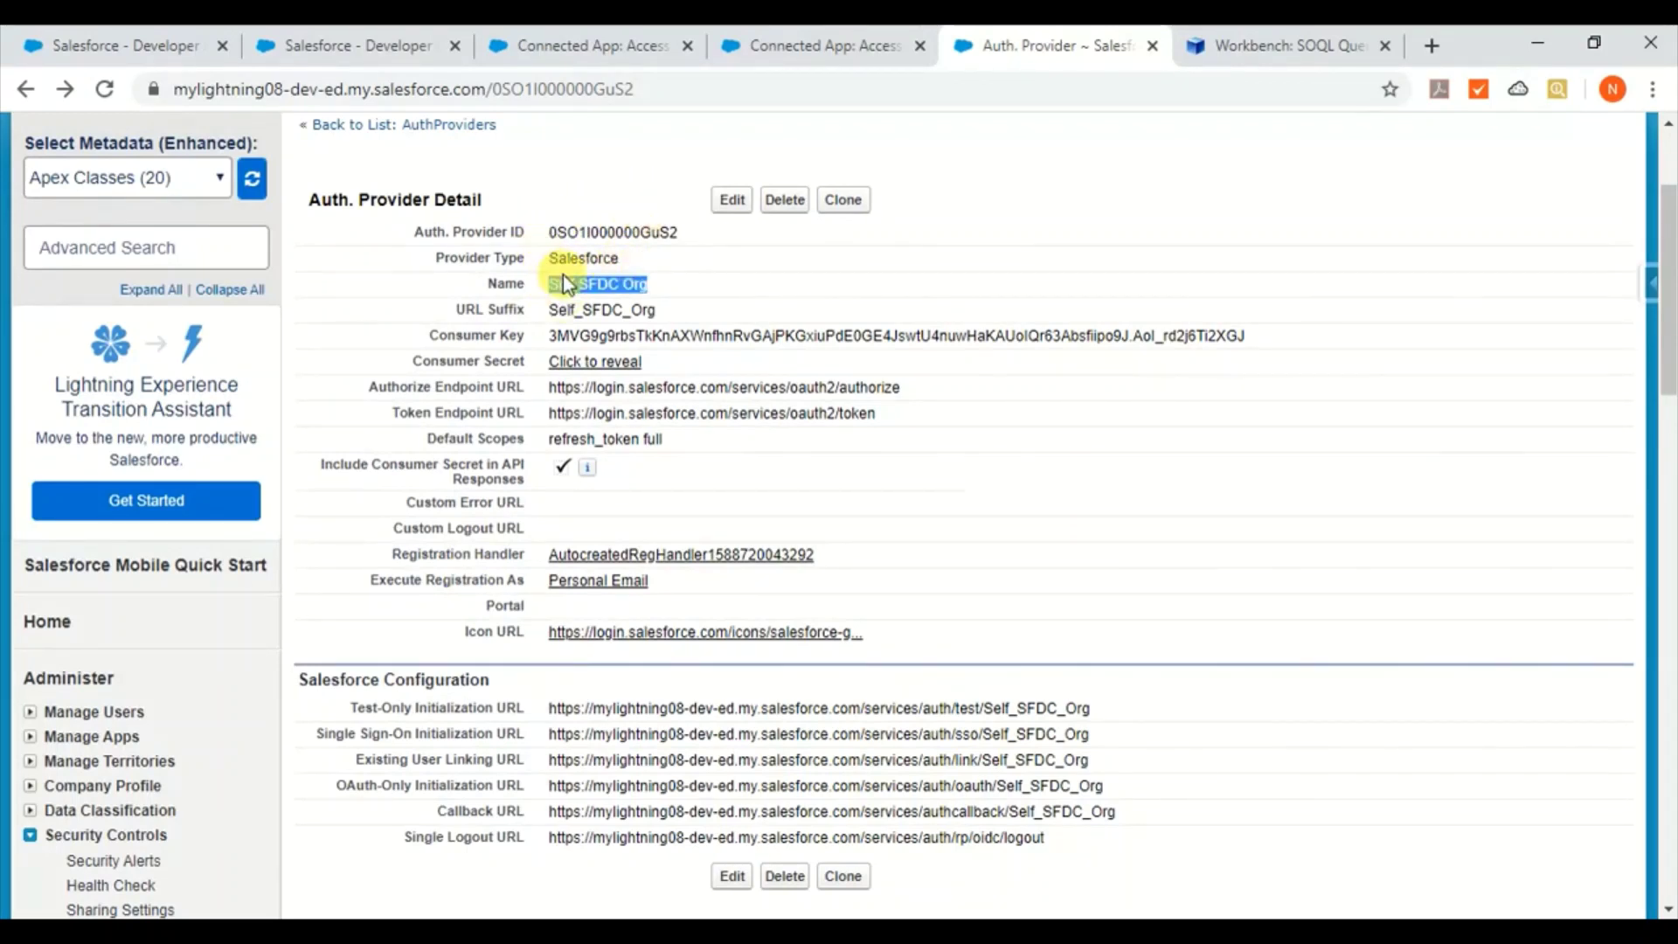
pyautogui.doubleClick(584, 258)
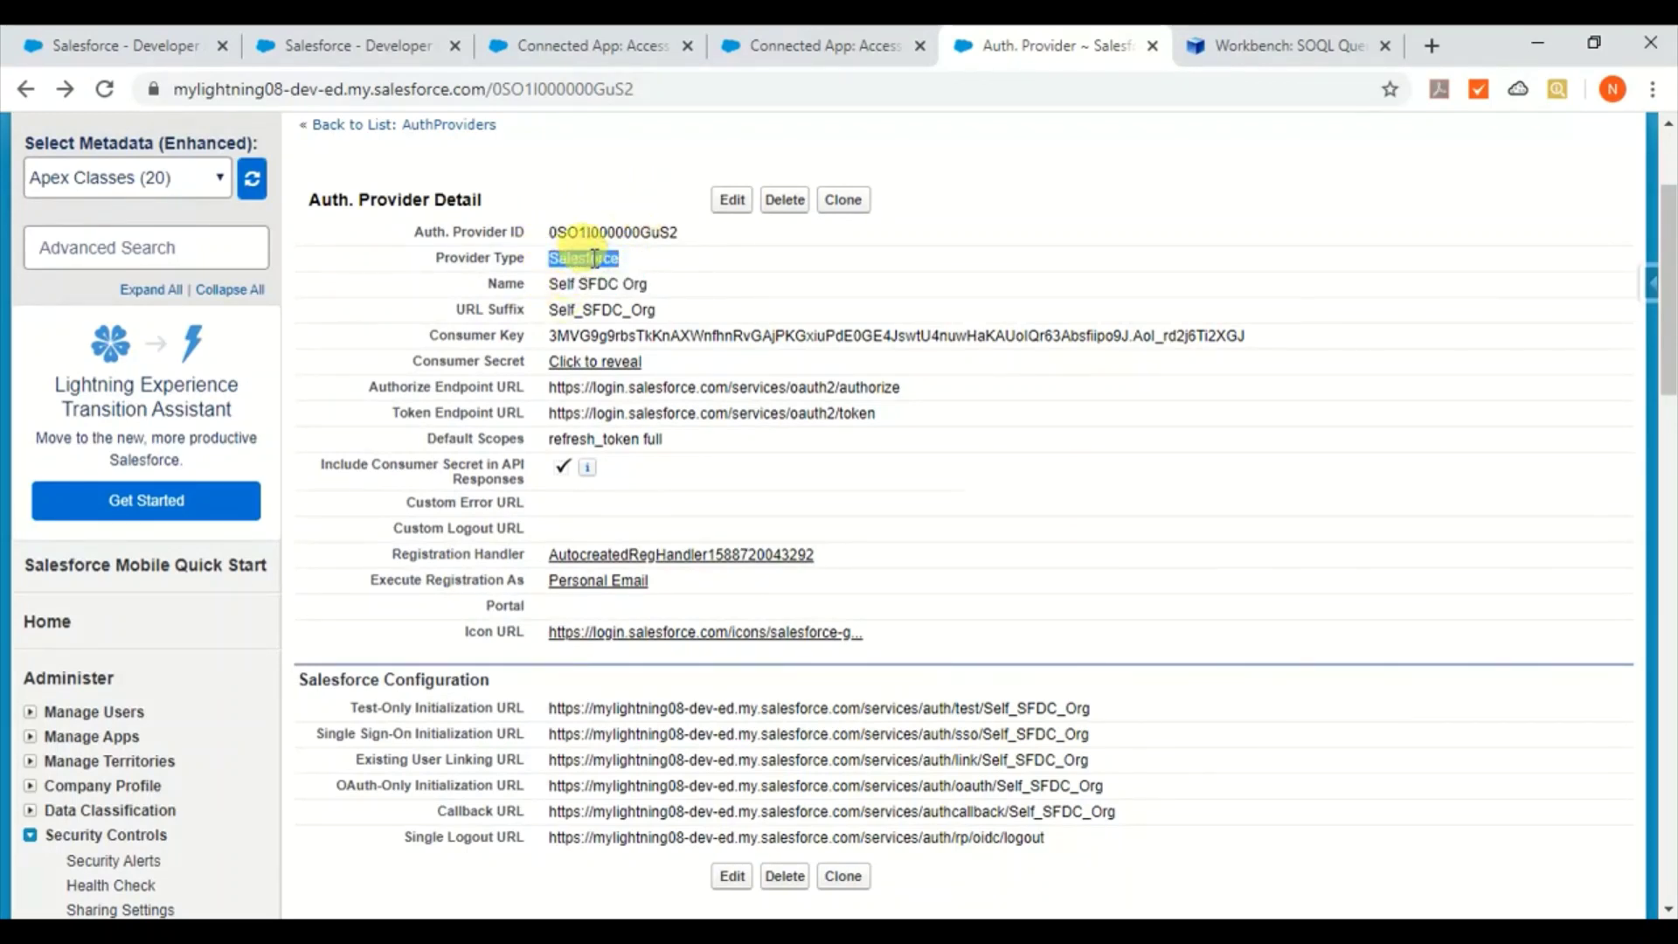
pyautogui.doubleClick(577, 333)
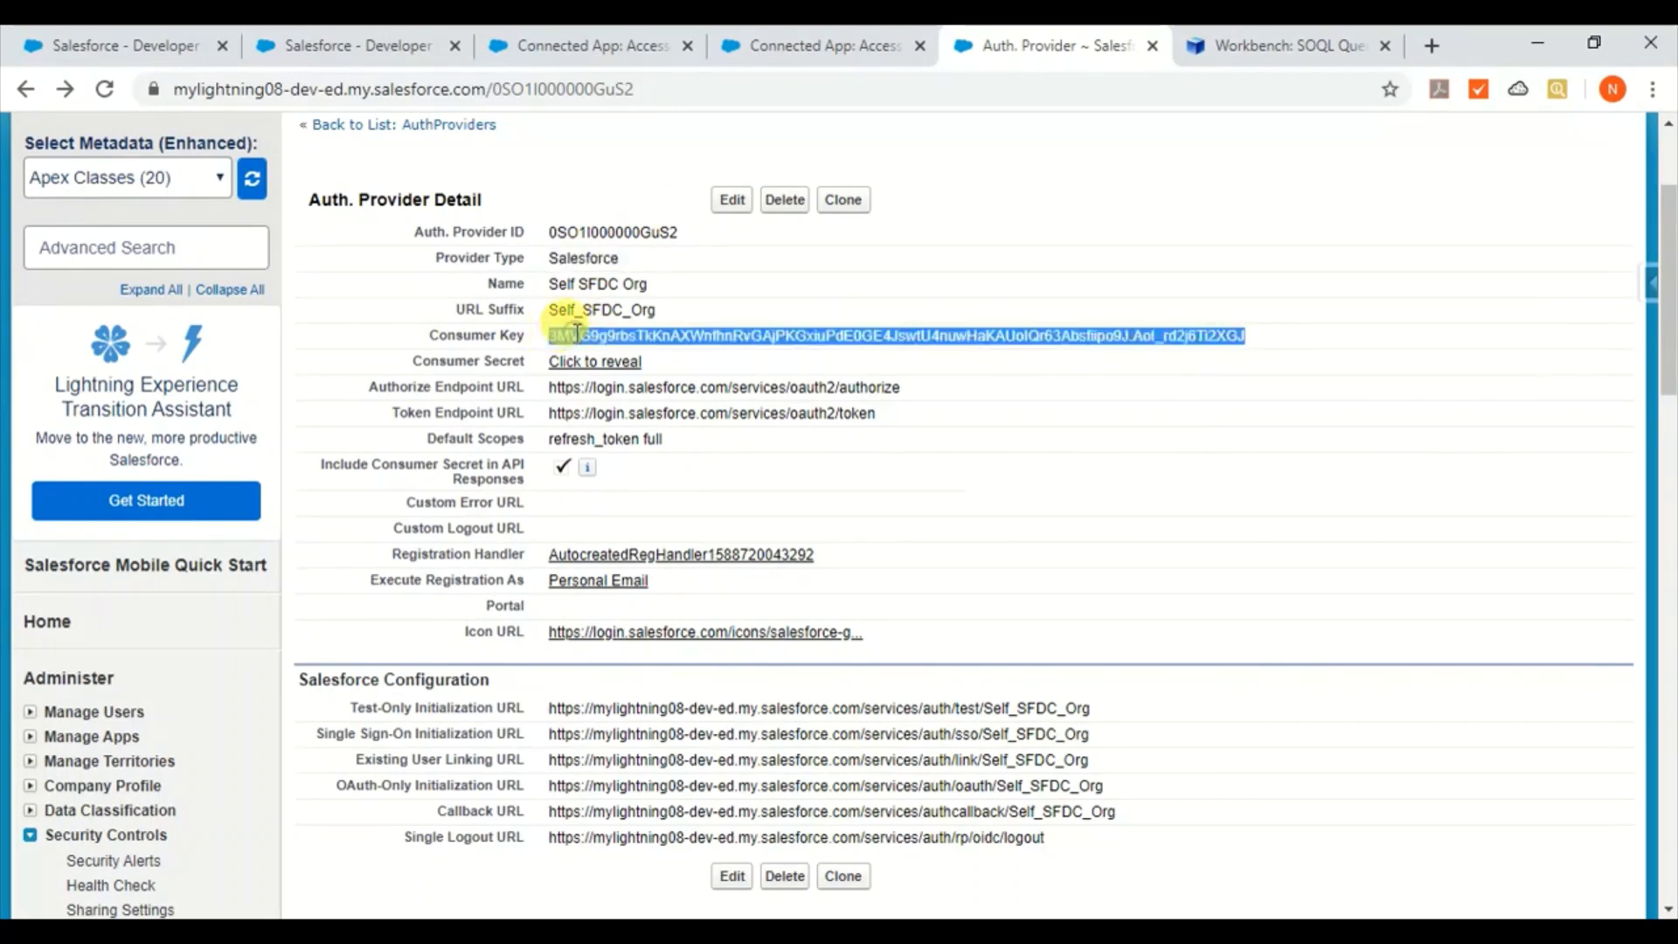
pyautogui.click(574, 366)
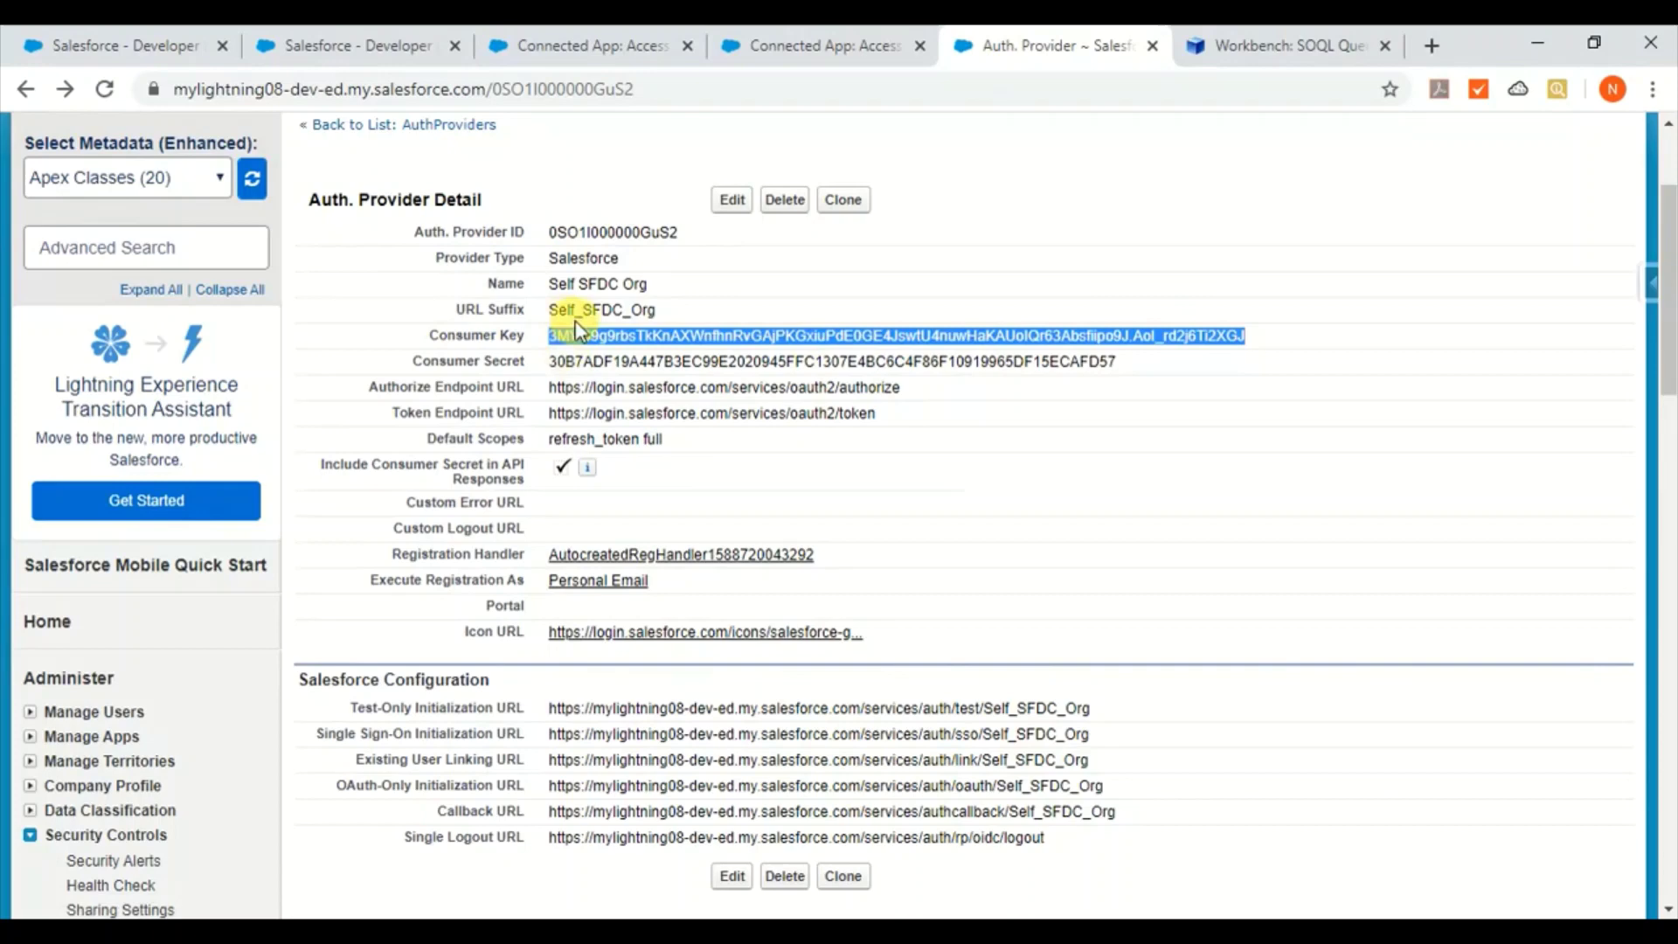
pyautogui.click(600, 44)
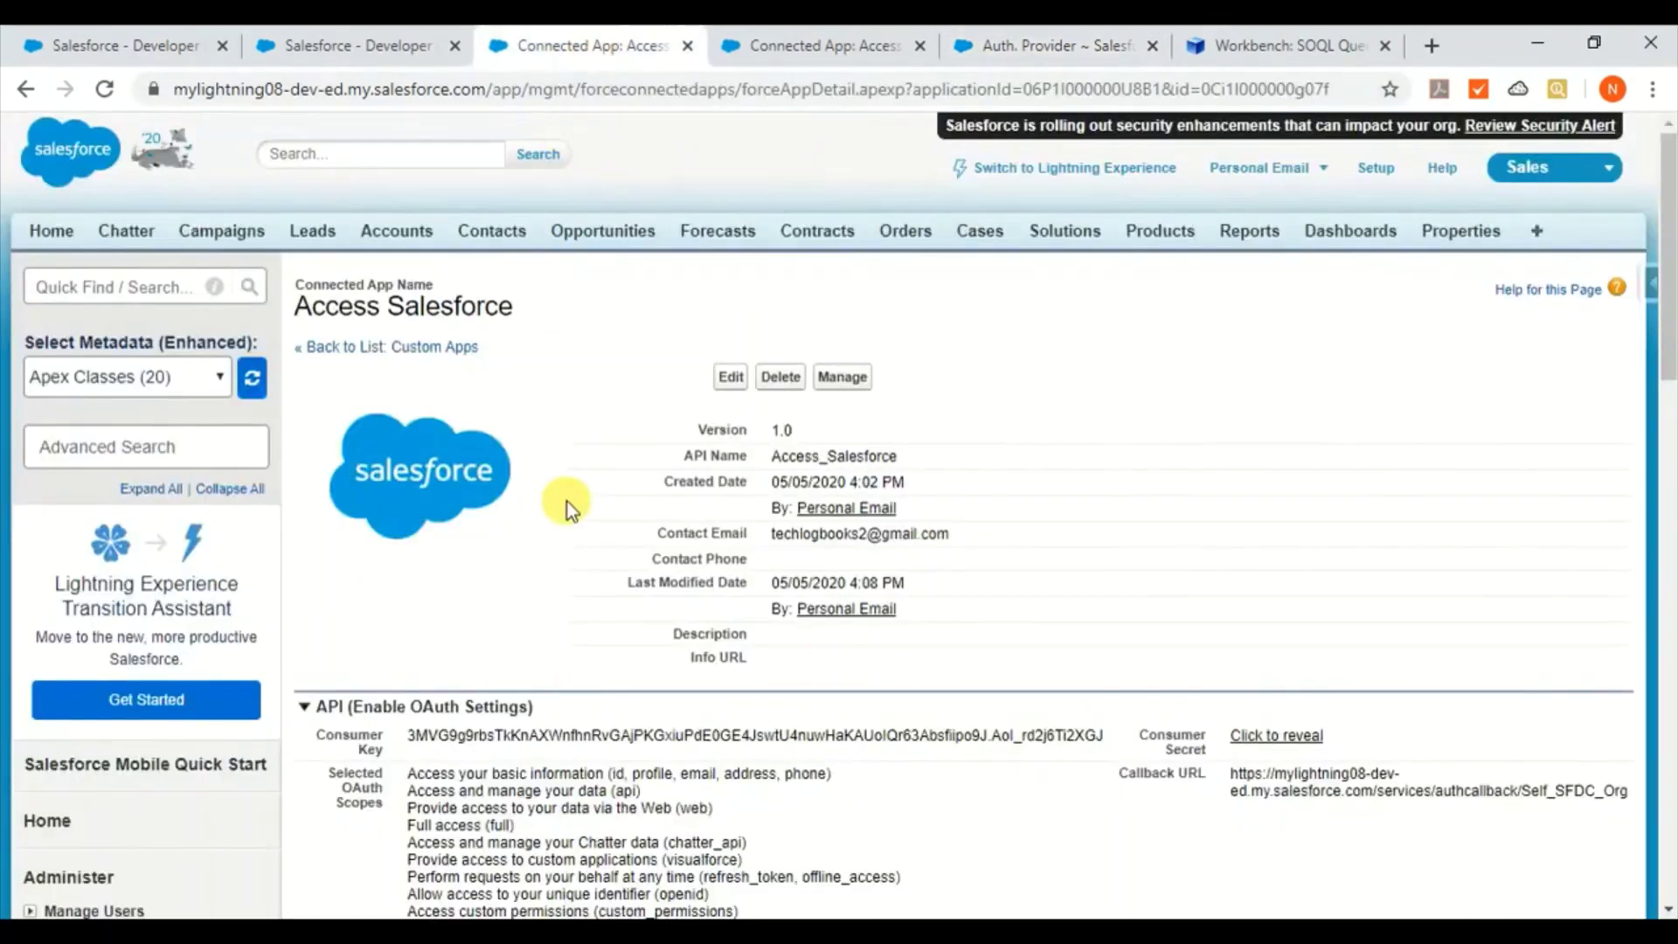
pyautogui.scroll(-3, 568, 502)
pyautogui.doubleClick(606, 360)
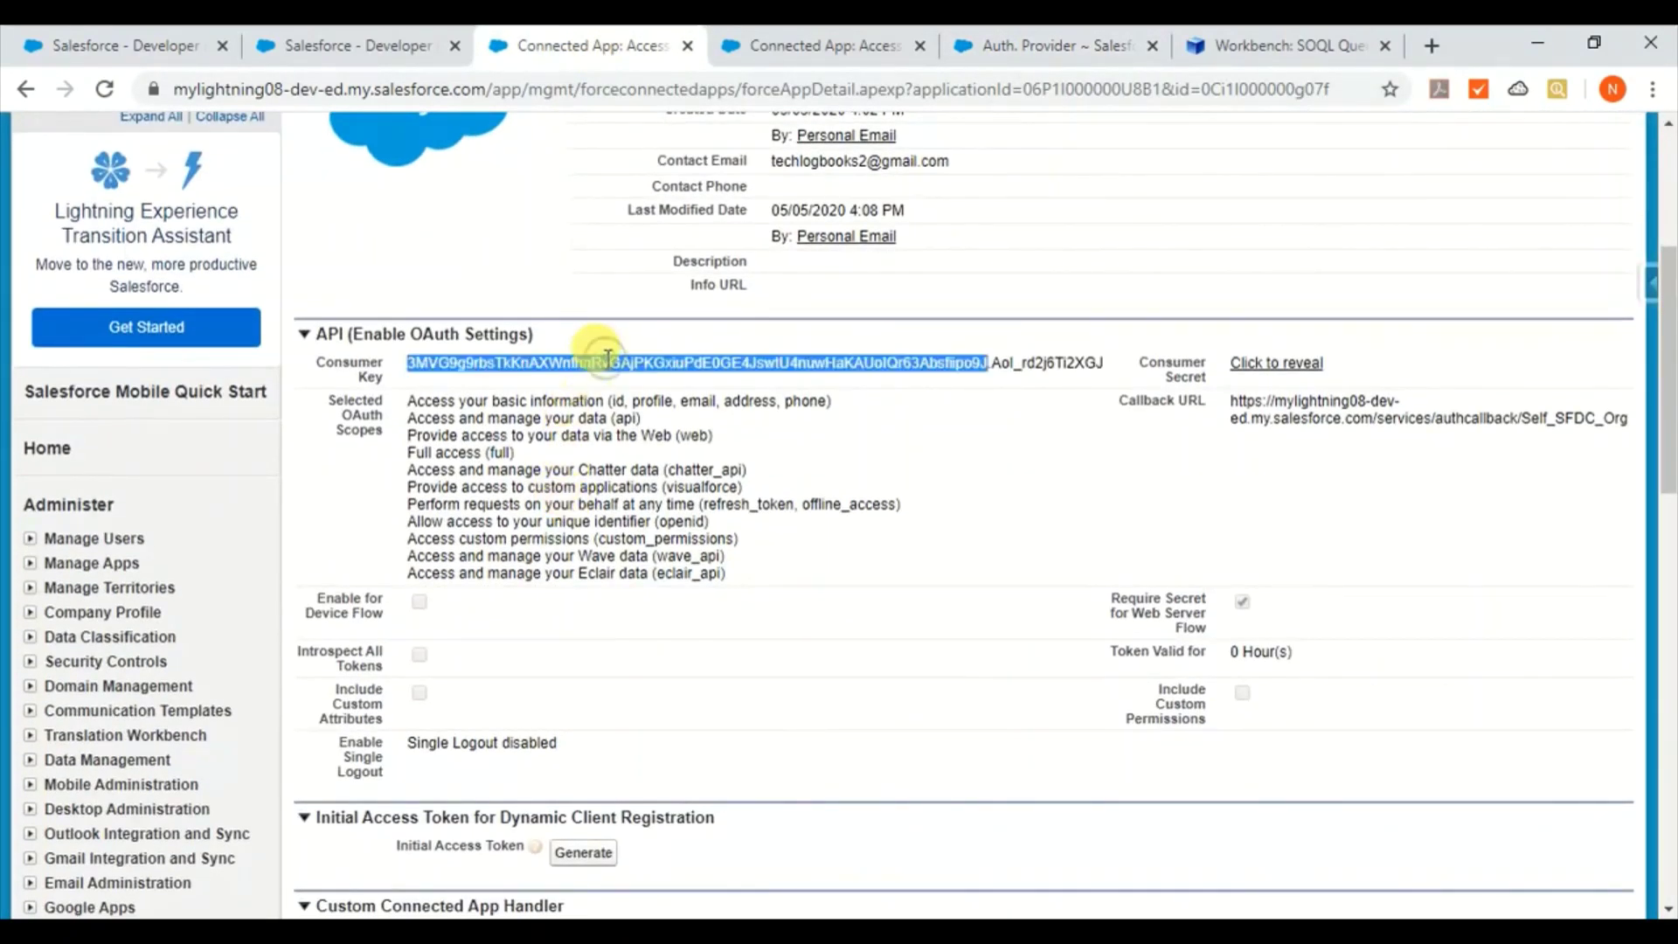
pyautogui.click(801, 383)
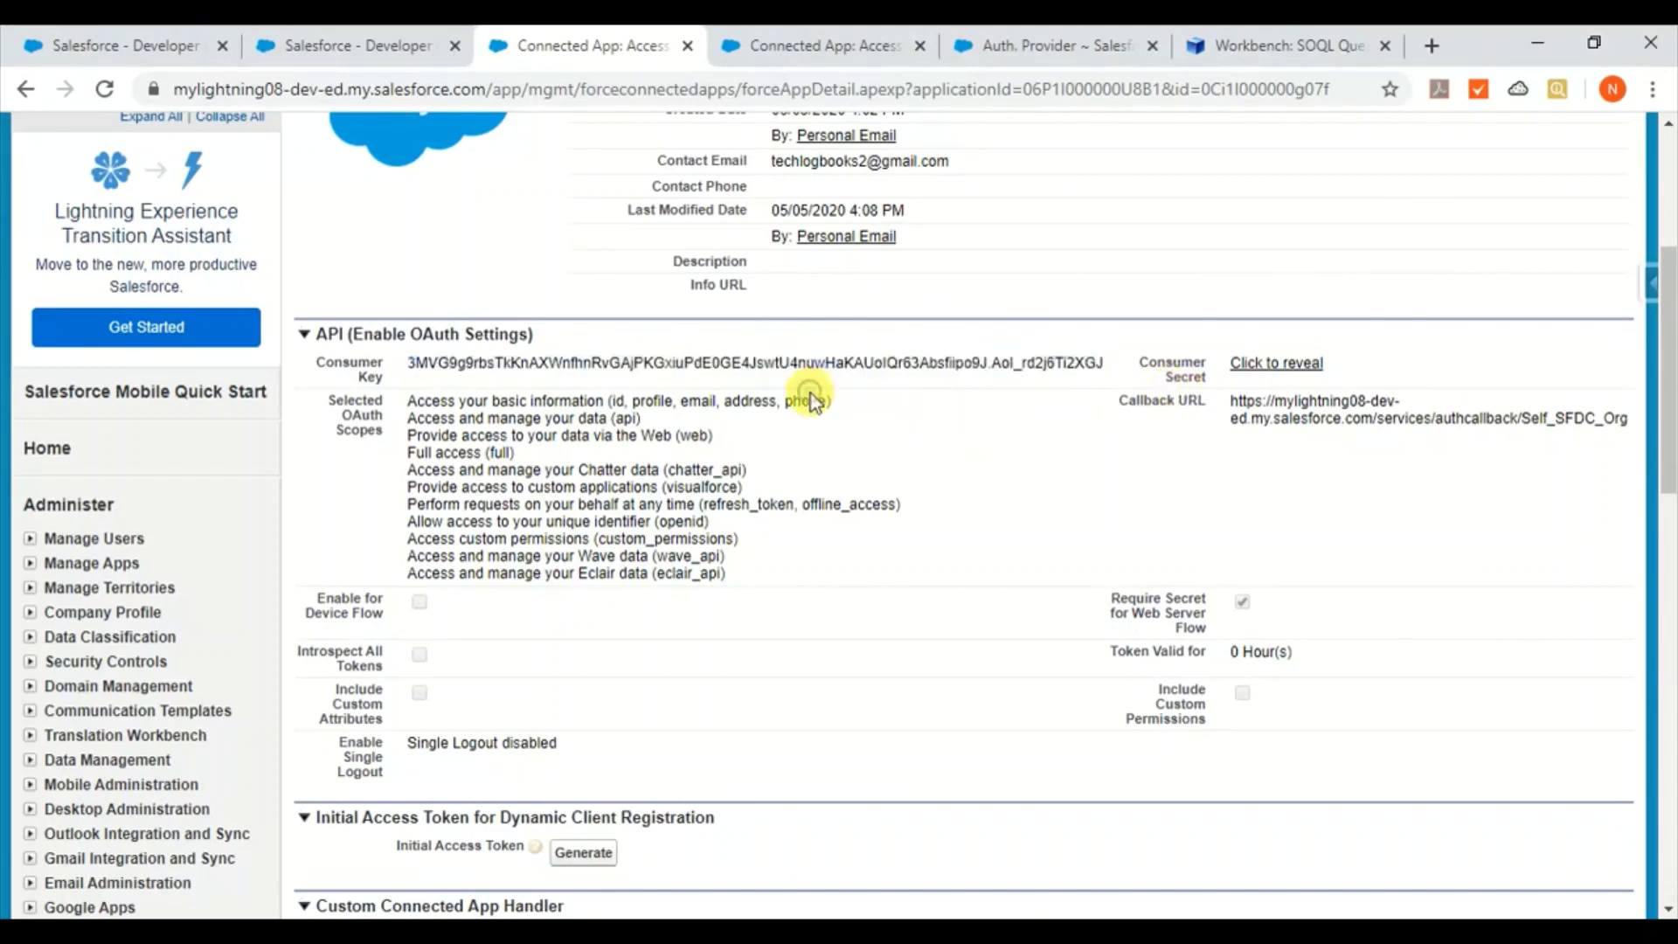
pyautogui.scroll(1, 811, 393)
pyautogui.scroll(2, 812, 394)
pyautogui.scroll(-3, 811, 394)
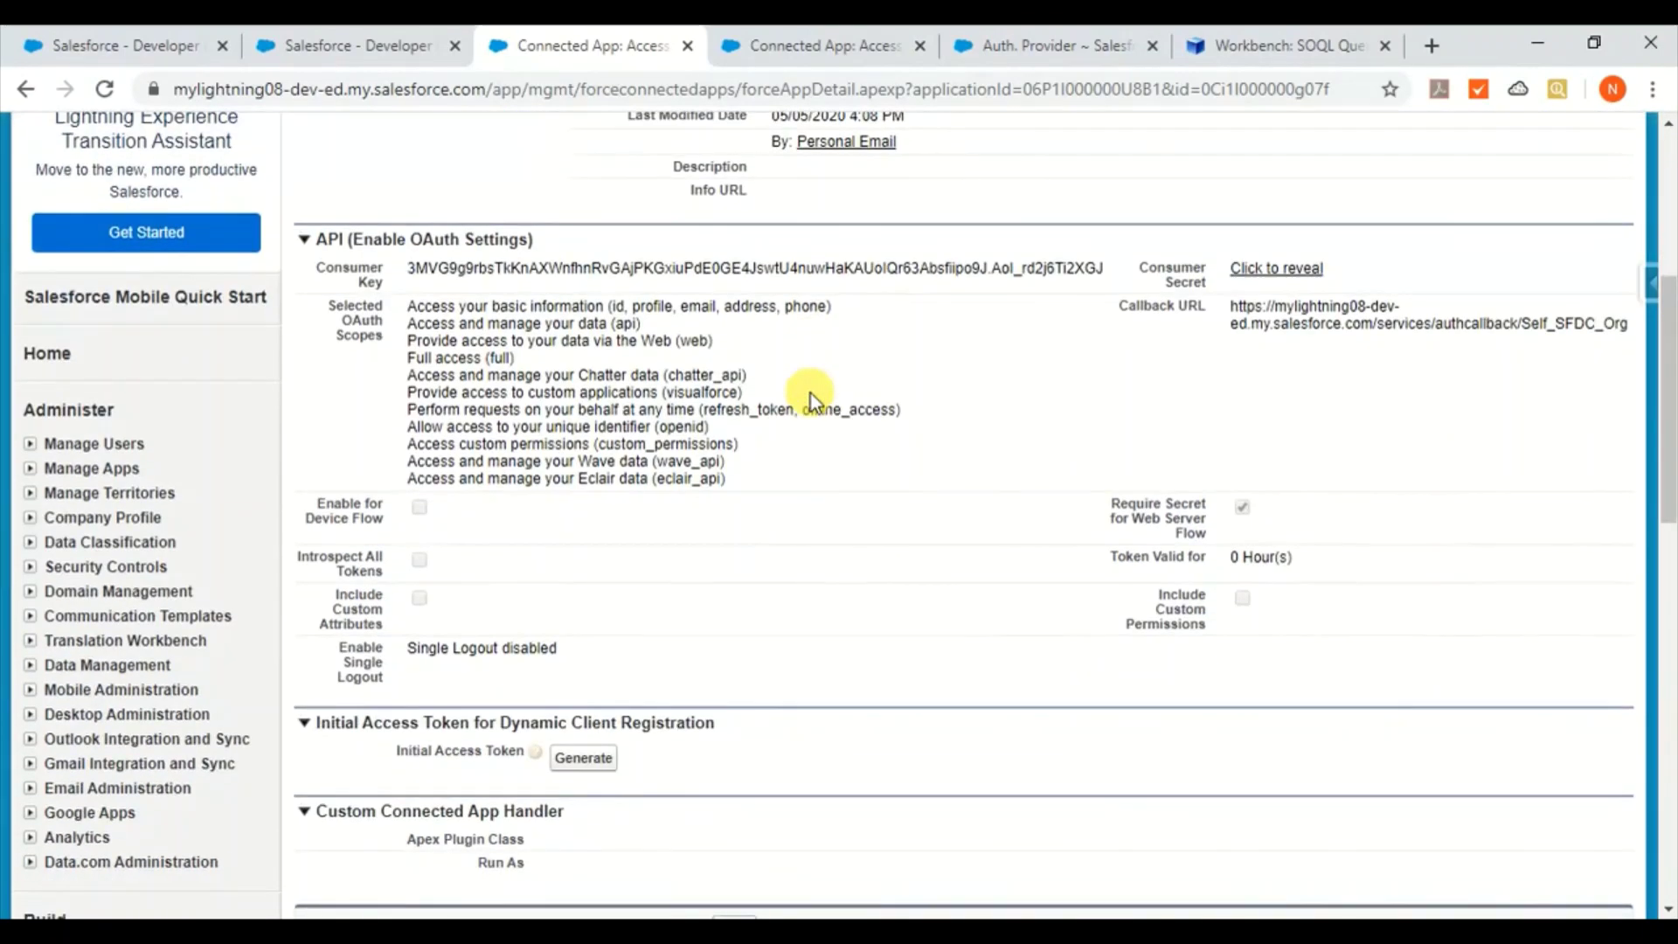
pyautogui.click(806, 42)
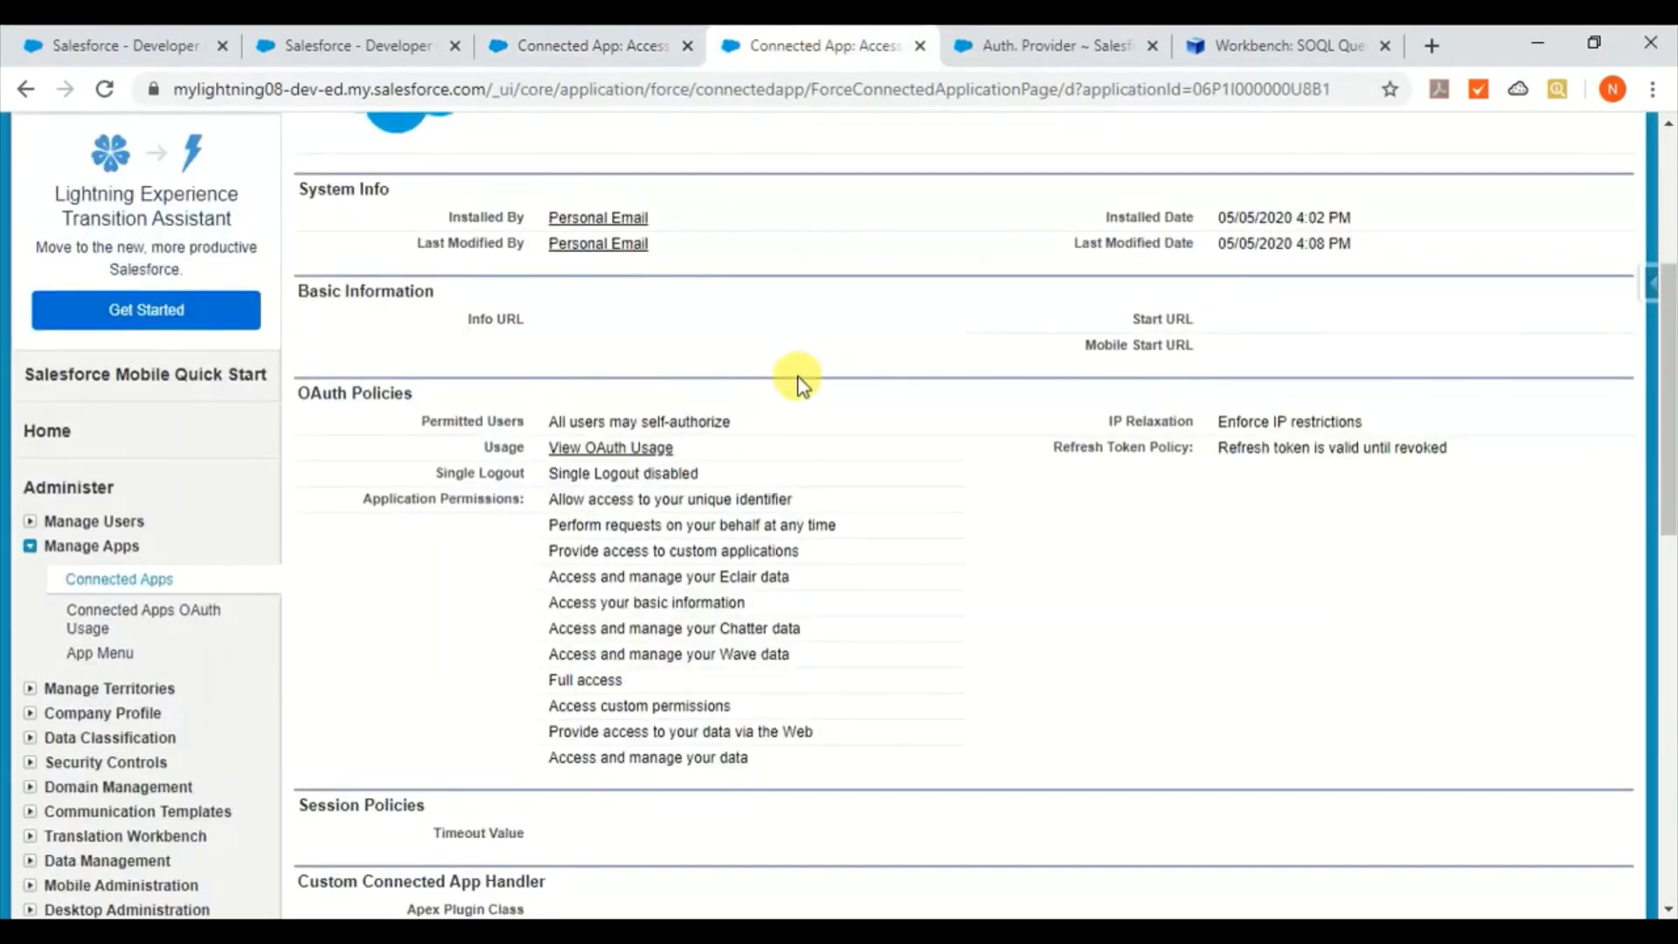
pyautogui.scroll(2, 797, 378)
pyautogui.click(1008, 45)
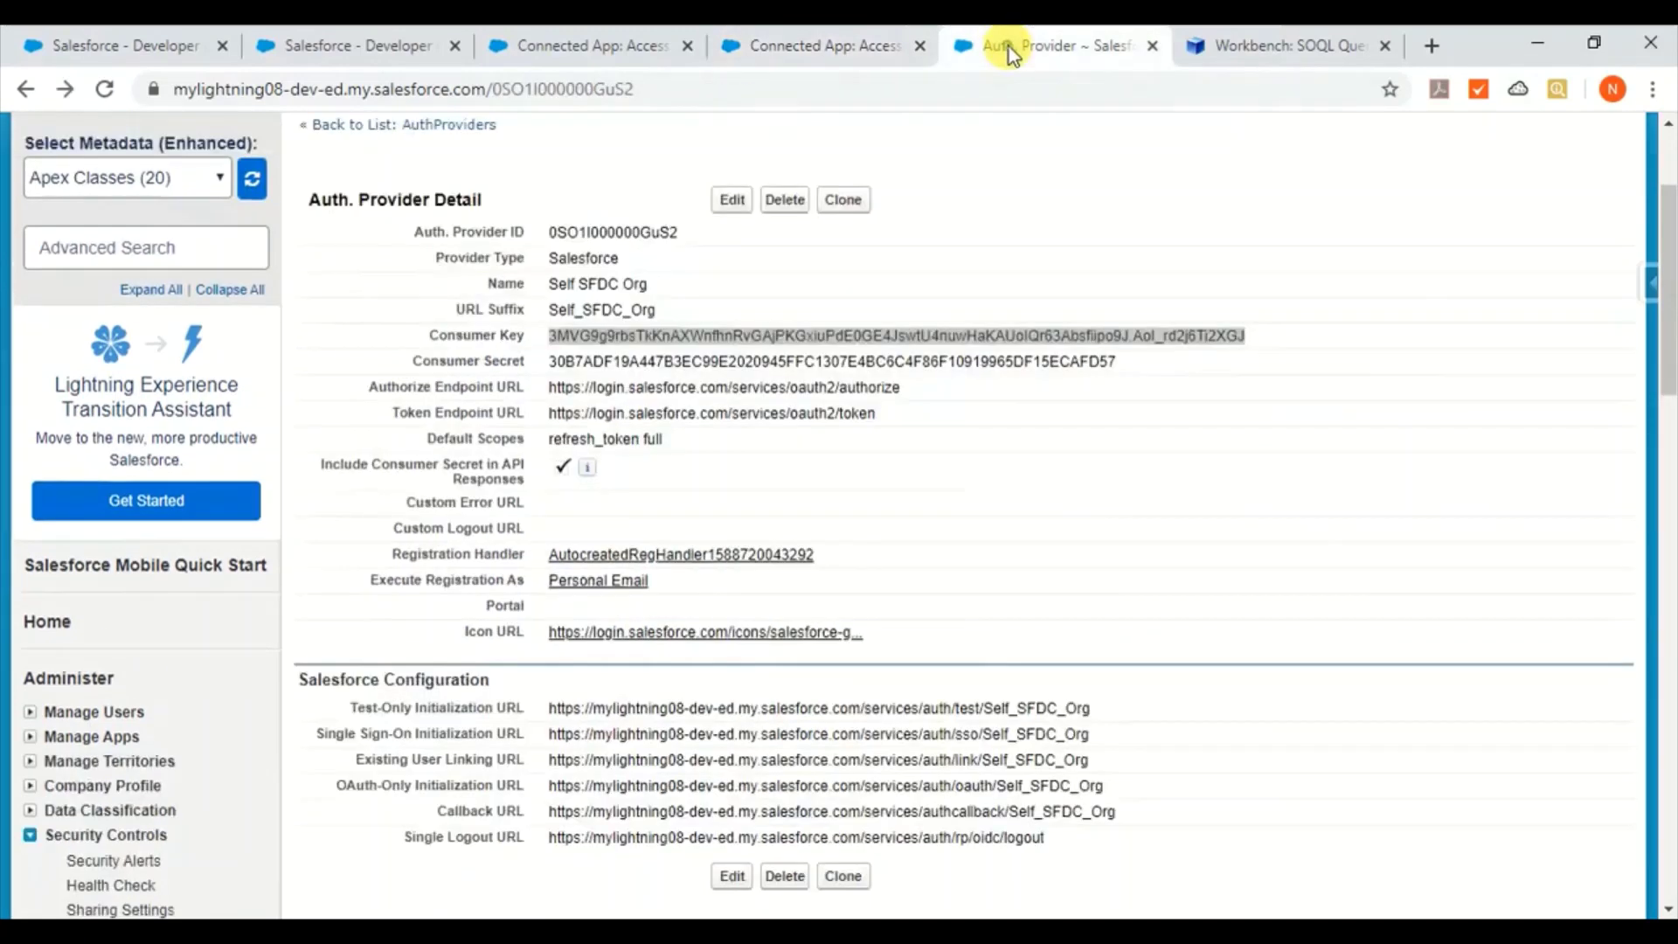
pyautogui.scroll(2, 659, 376)
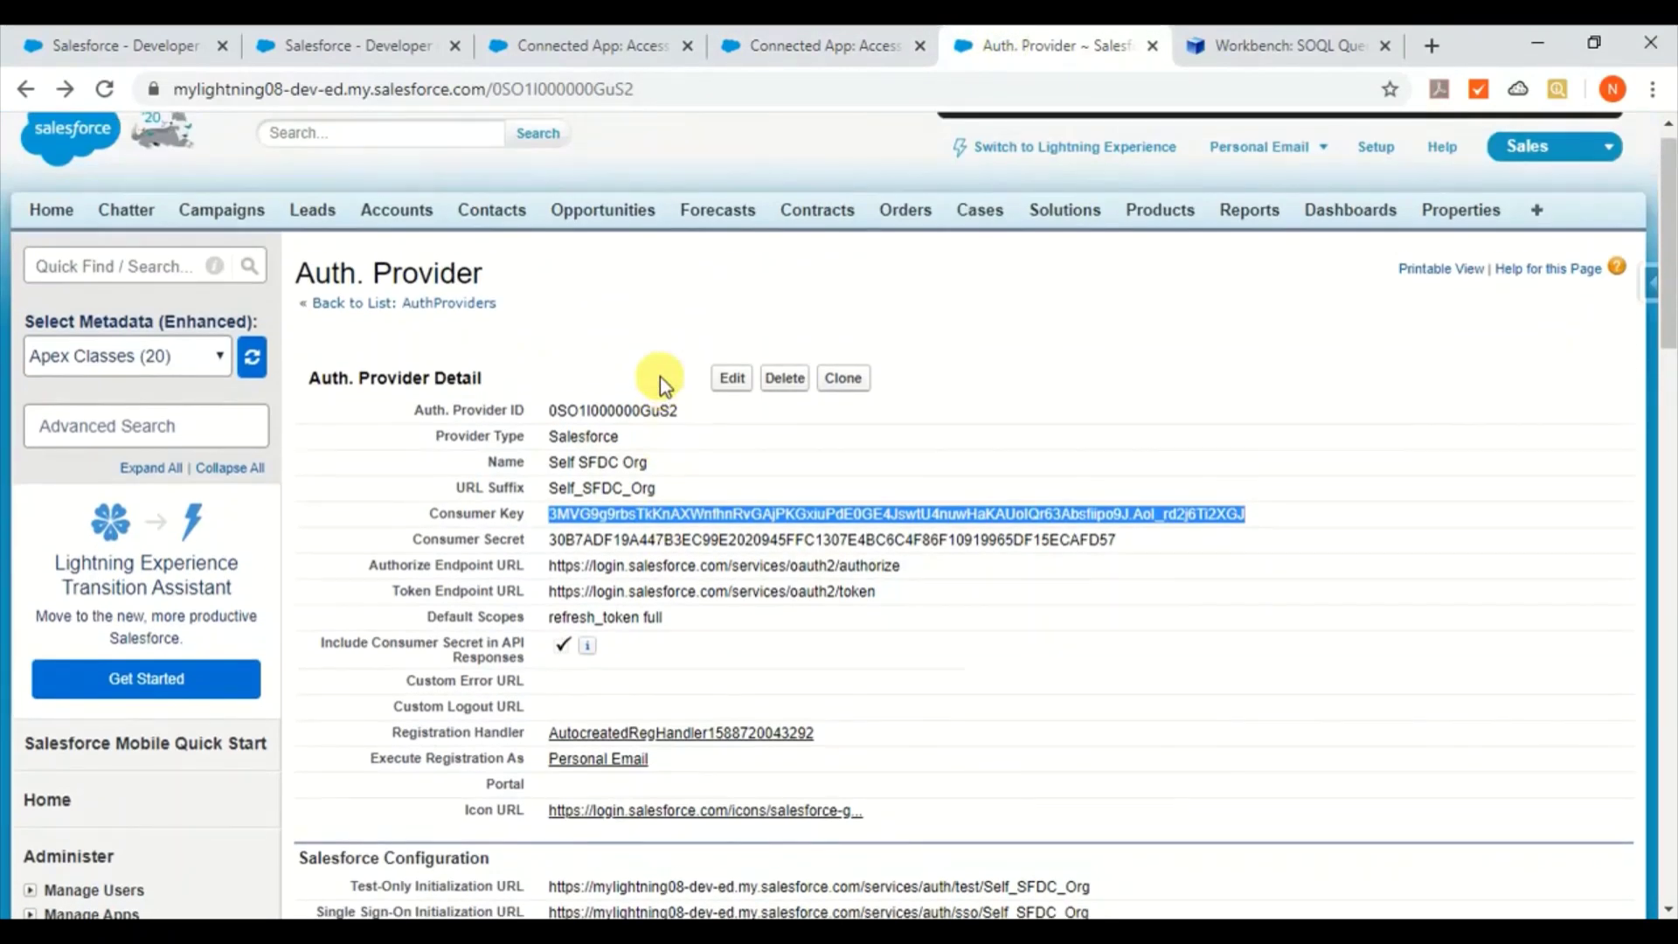
pyautogui.scroll(-2, 647, 454)
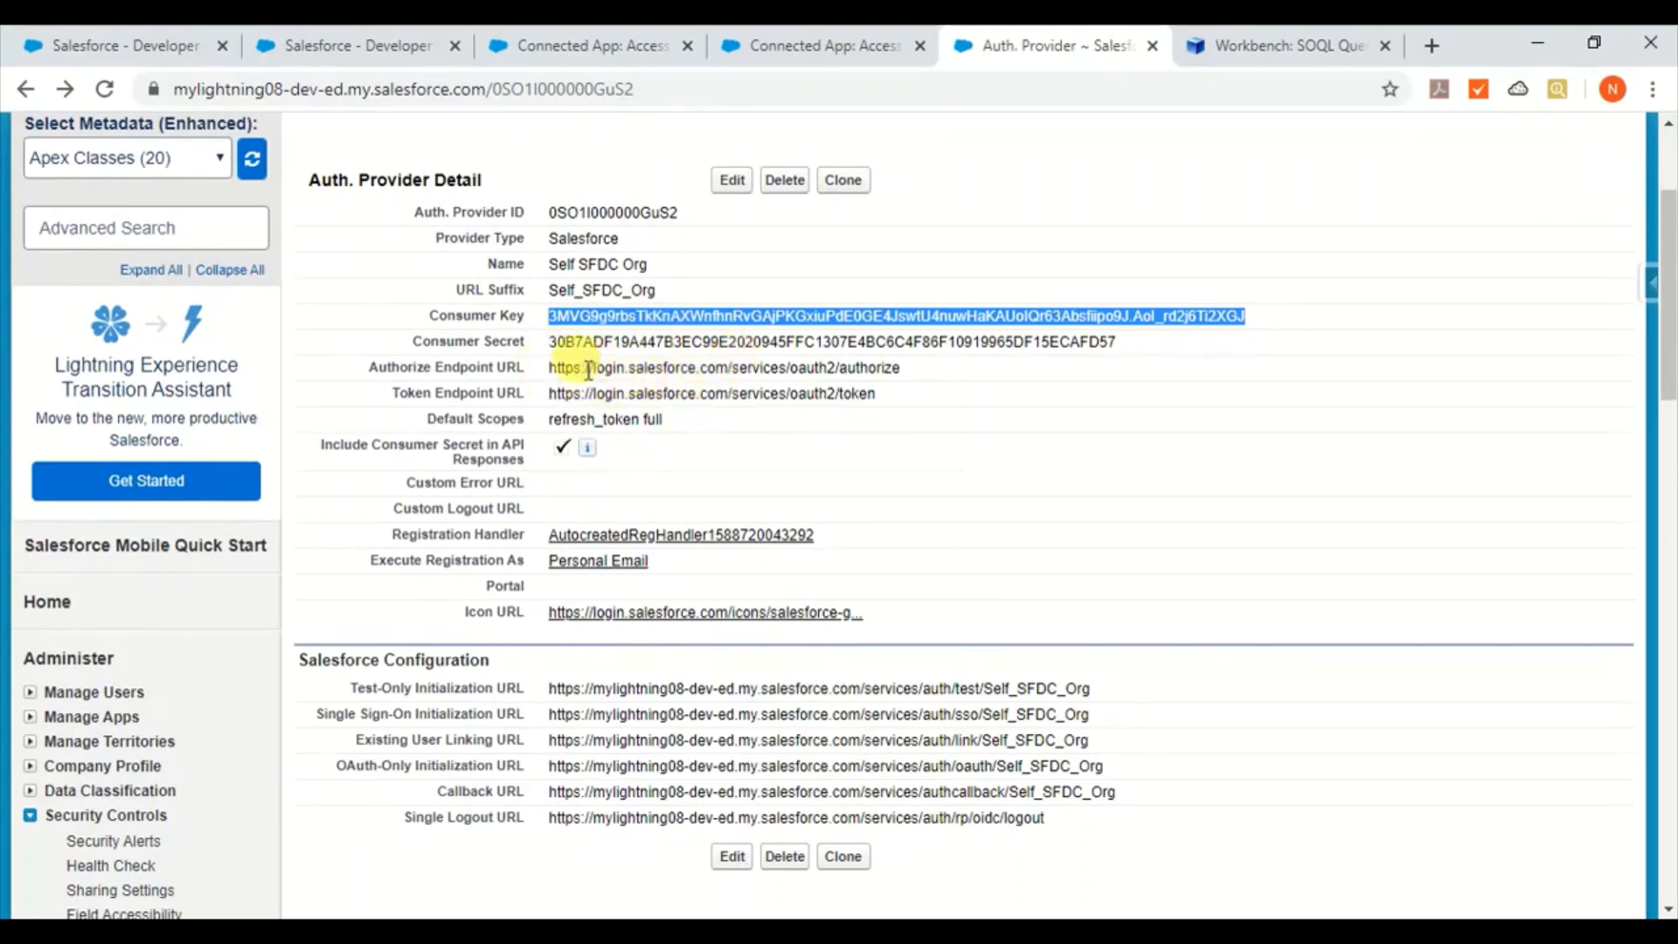
pyautogui.moveTo(550, 368); pyautogui.dragTo(906, 377)
pyautogui.click(909, 378)
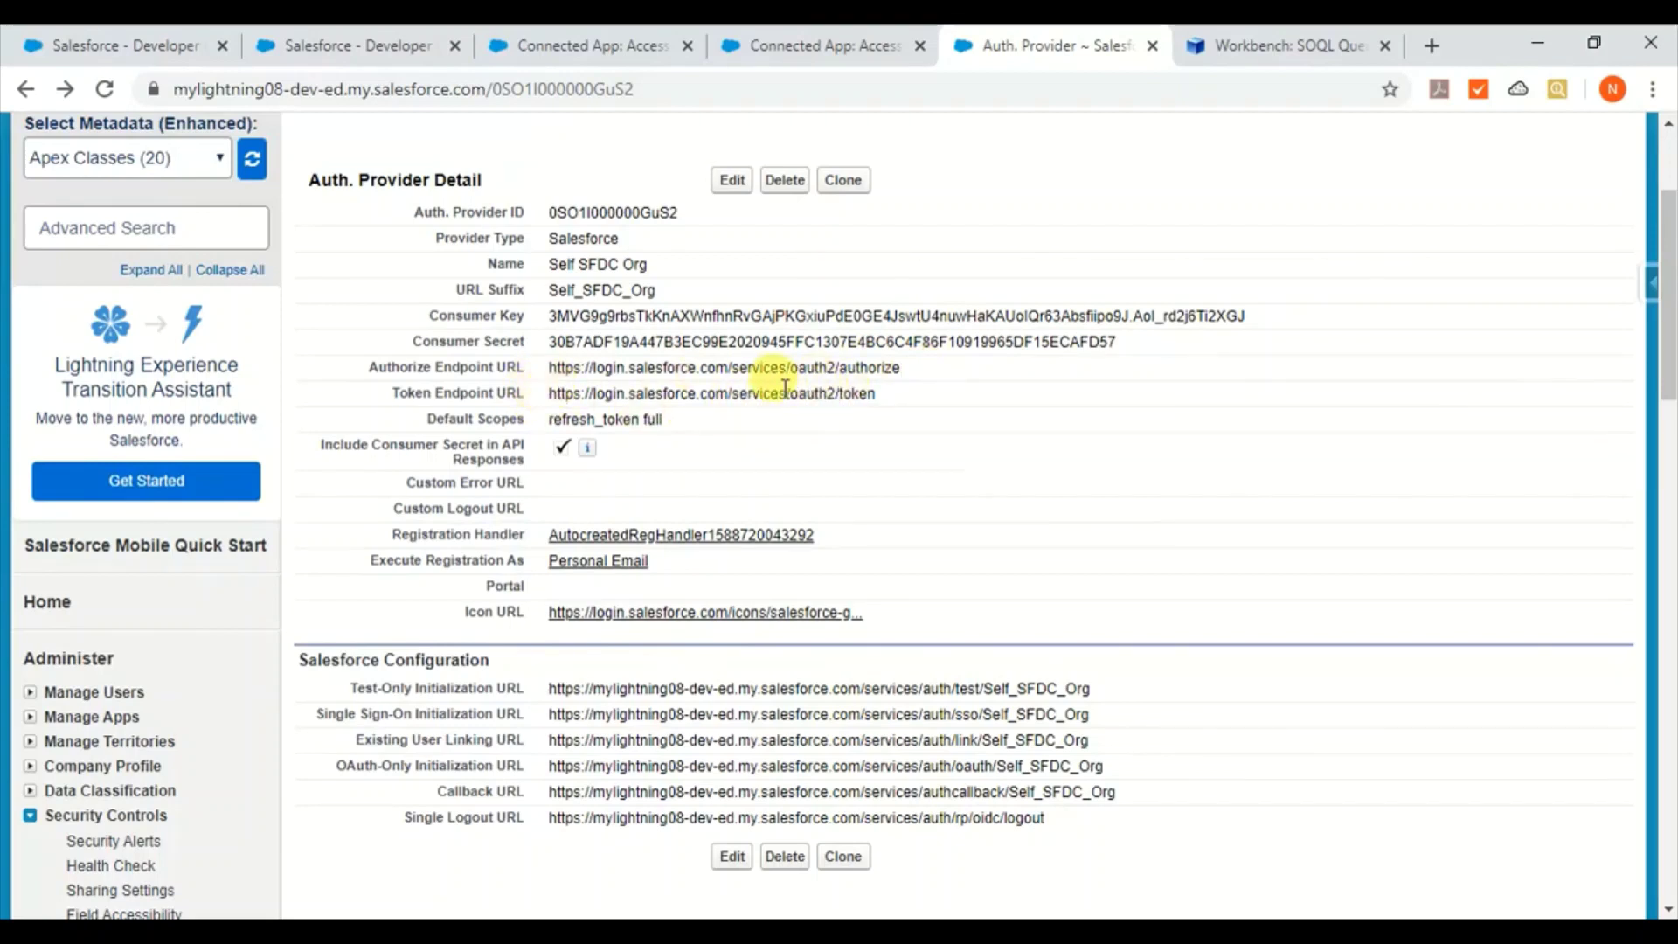
pyautogui.moveTo(794, 394); pyautogui.dragTo(870, 393)
pyautogui.click(843, 379)
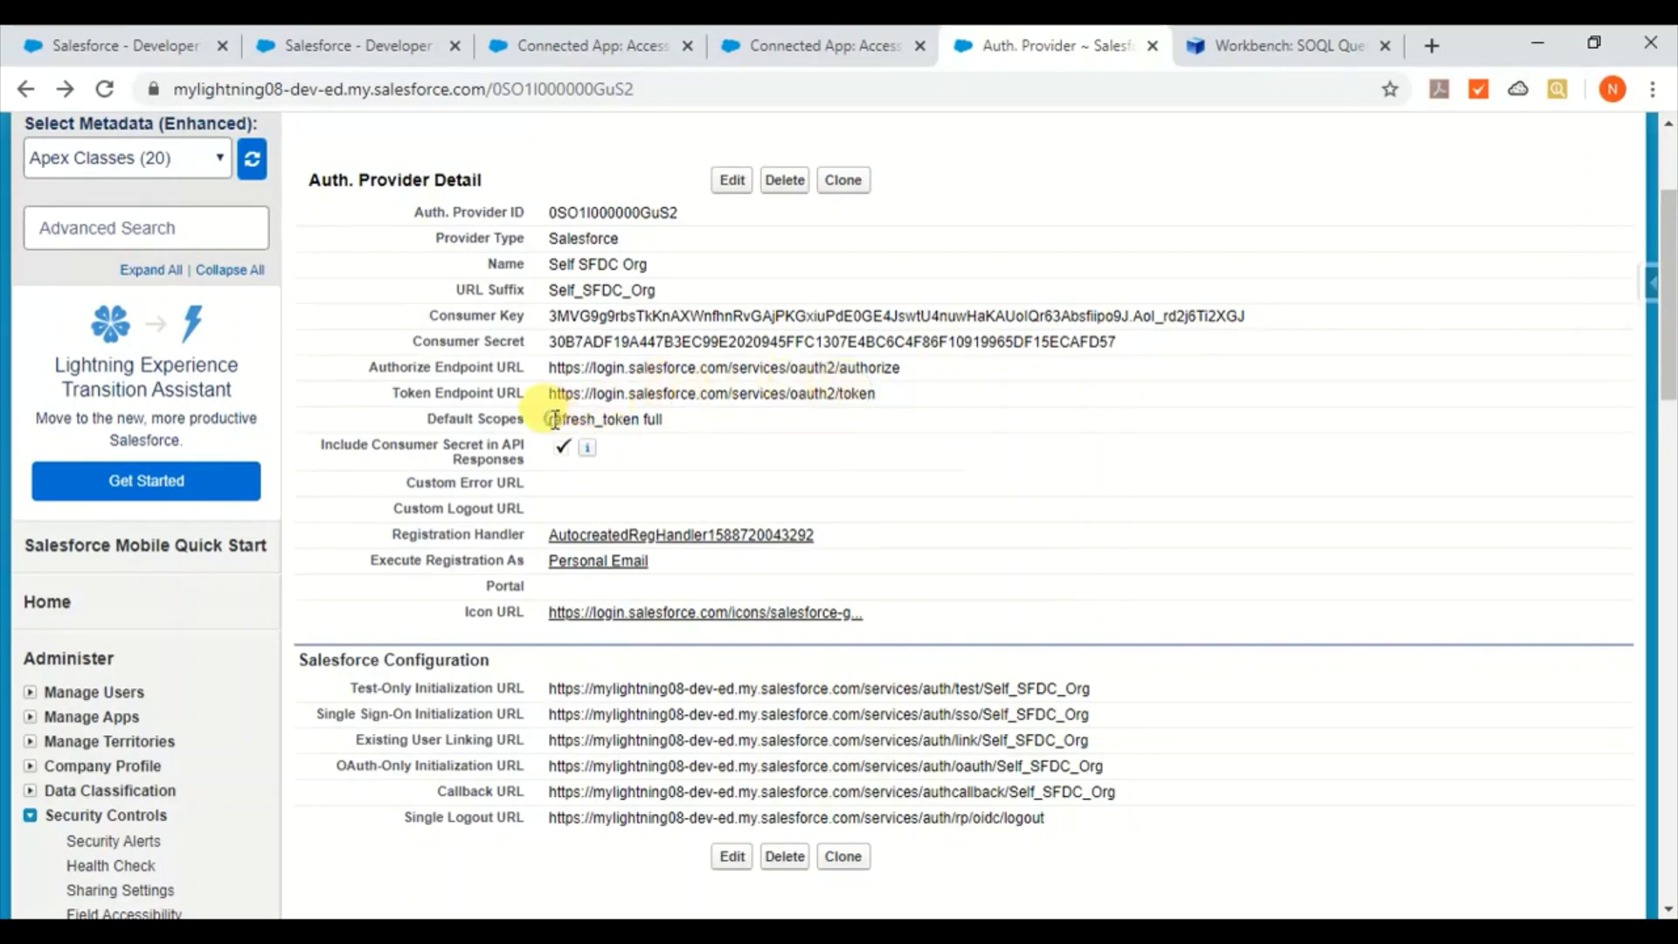
pyautogui.moveTo(551, 420); pyautogui.dragTo(685, 432)
pyautogui.click(675, 425)
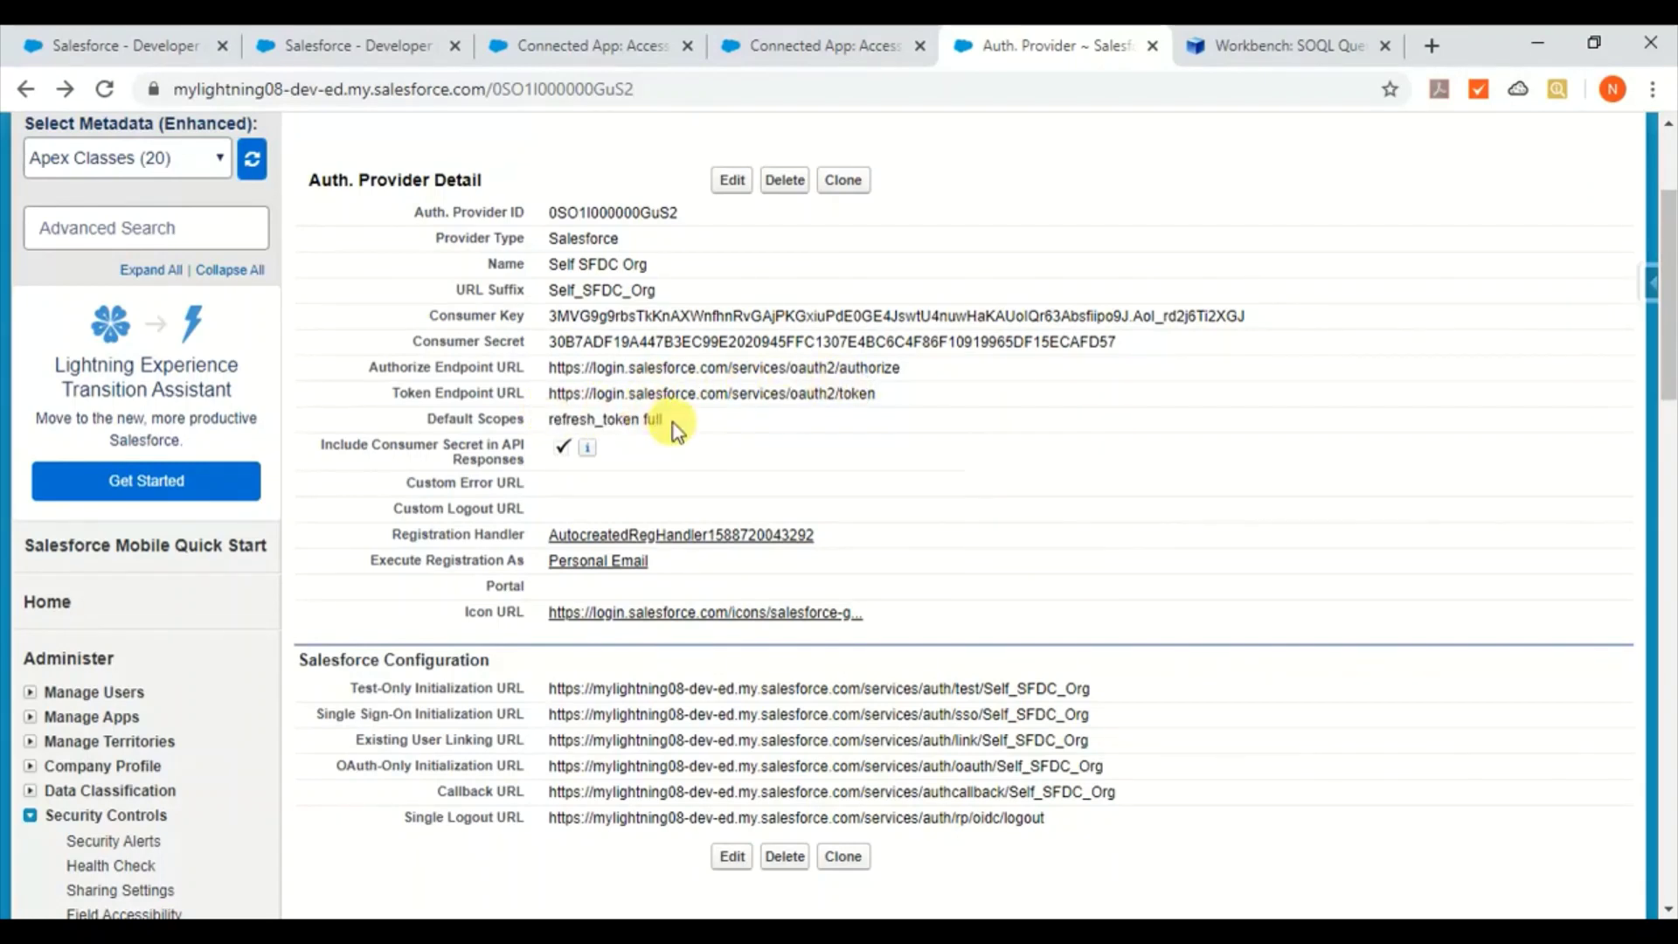
pyautogui.scroll(-2, 725, 408)
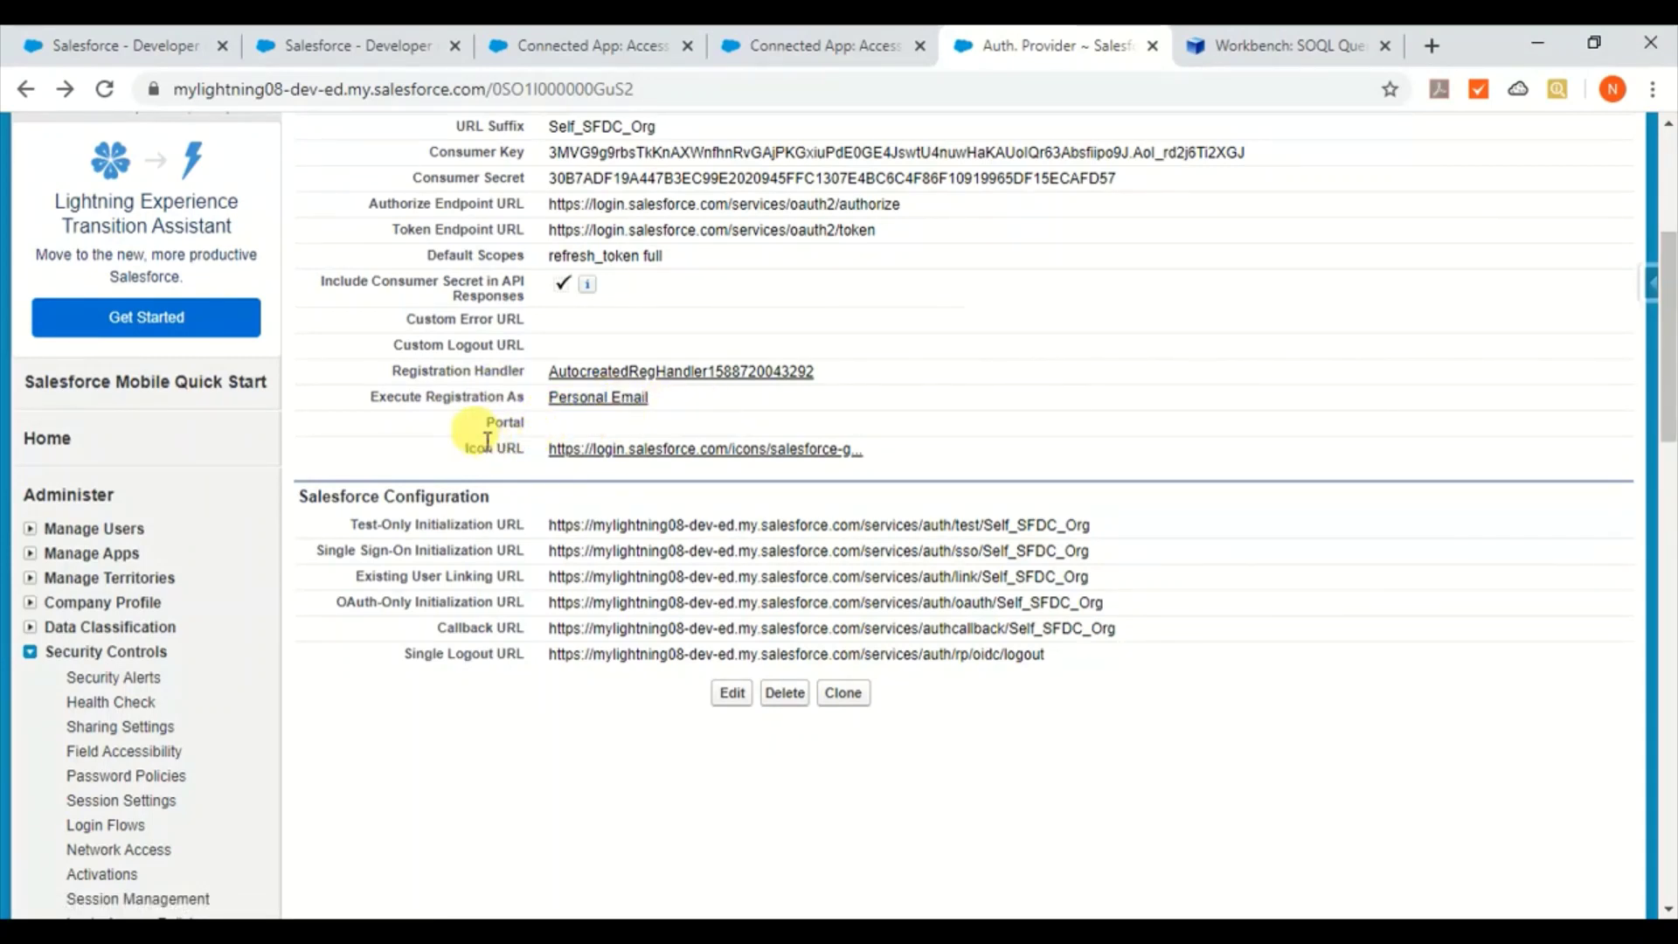
pyautogui.scroll(-1, 514, 499)
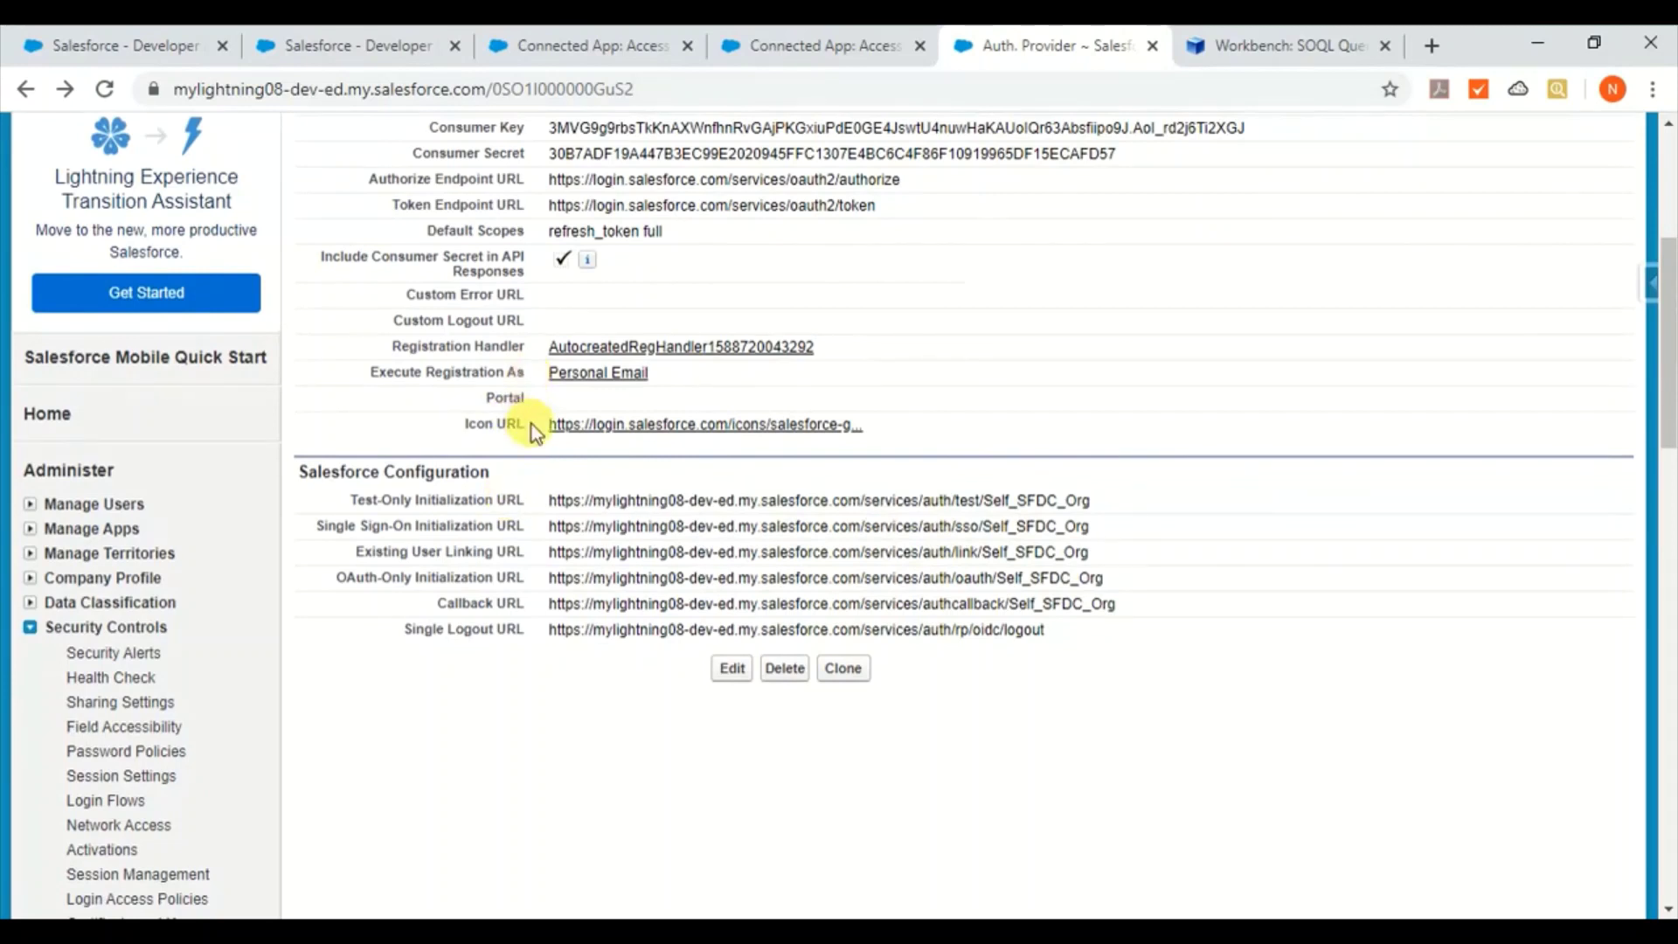
# - Select the Self SFDC Org auth provider's full callback URL
pyautogui.moveTo(322, 472); pyautogui.dragTo(1053, 654)
pyautogui.click(1056, 648)
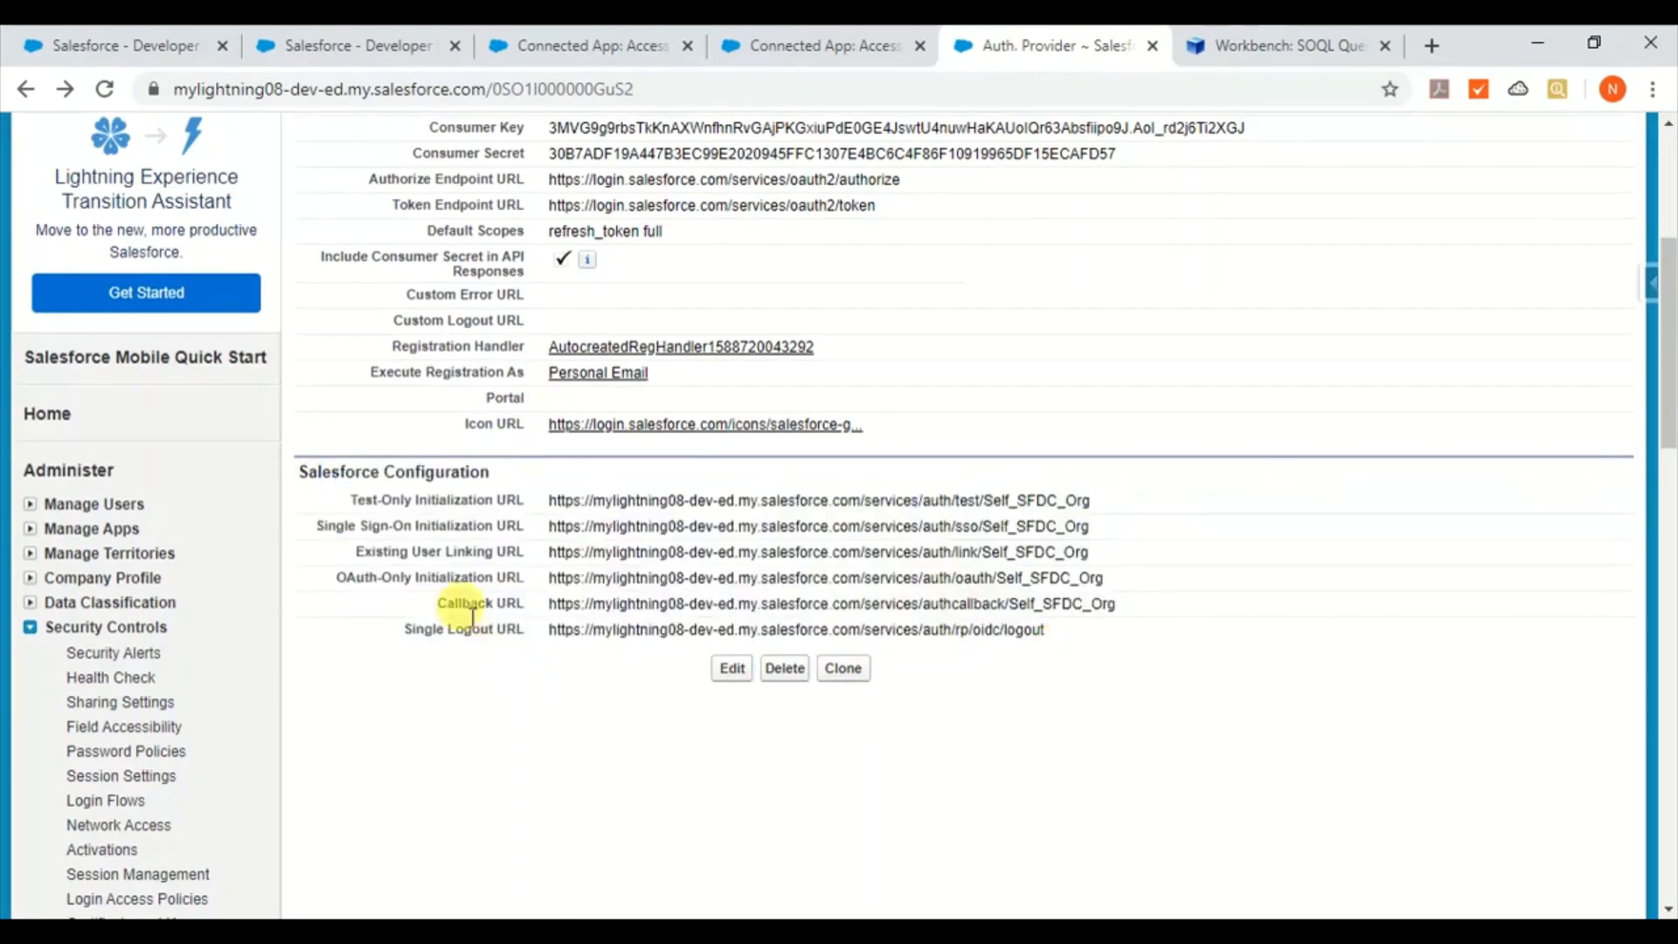
pyautogui.tripleClick(556, 601)
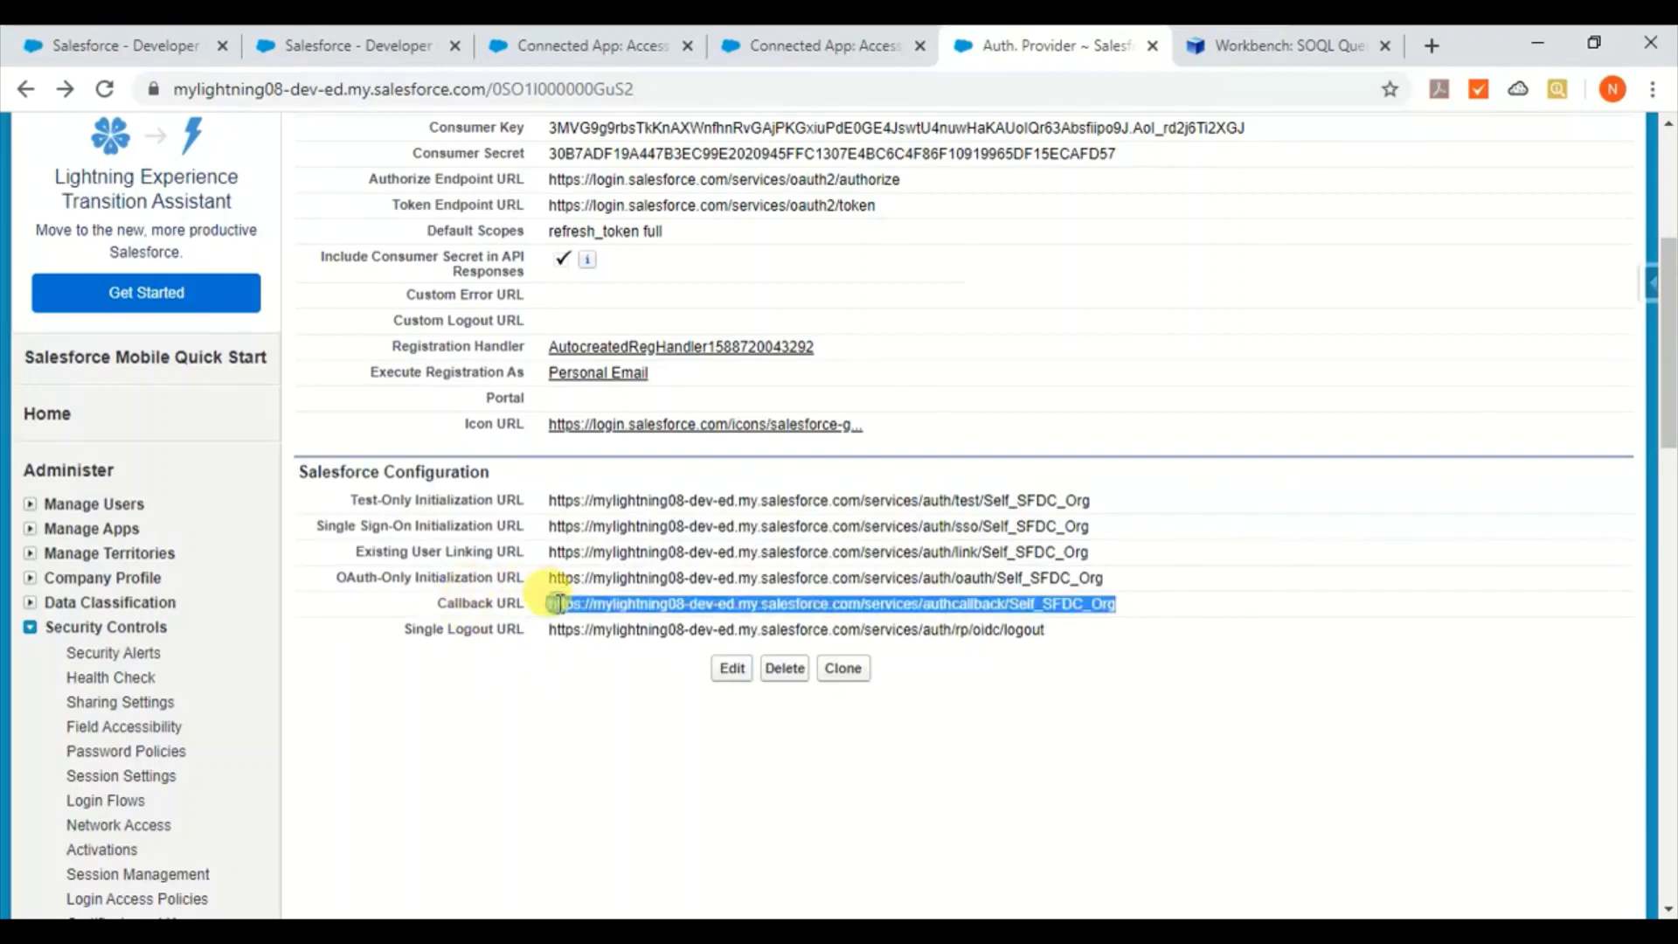
# - View the Access Salesforce connected app details
pyautogui.click(577, 58)
pyautogui.scroll(-3, 562, 535)
pyautogui.scroll(6, 551, 555)
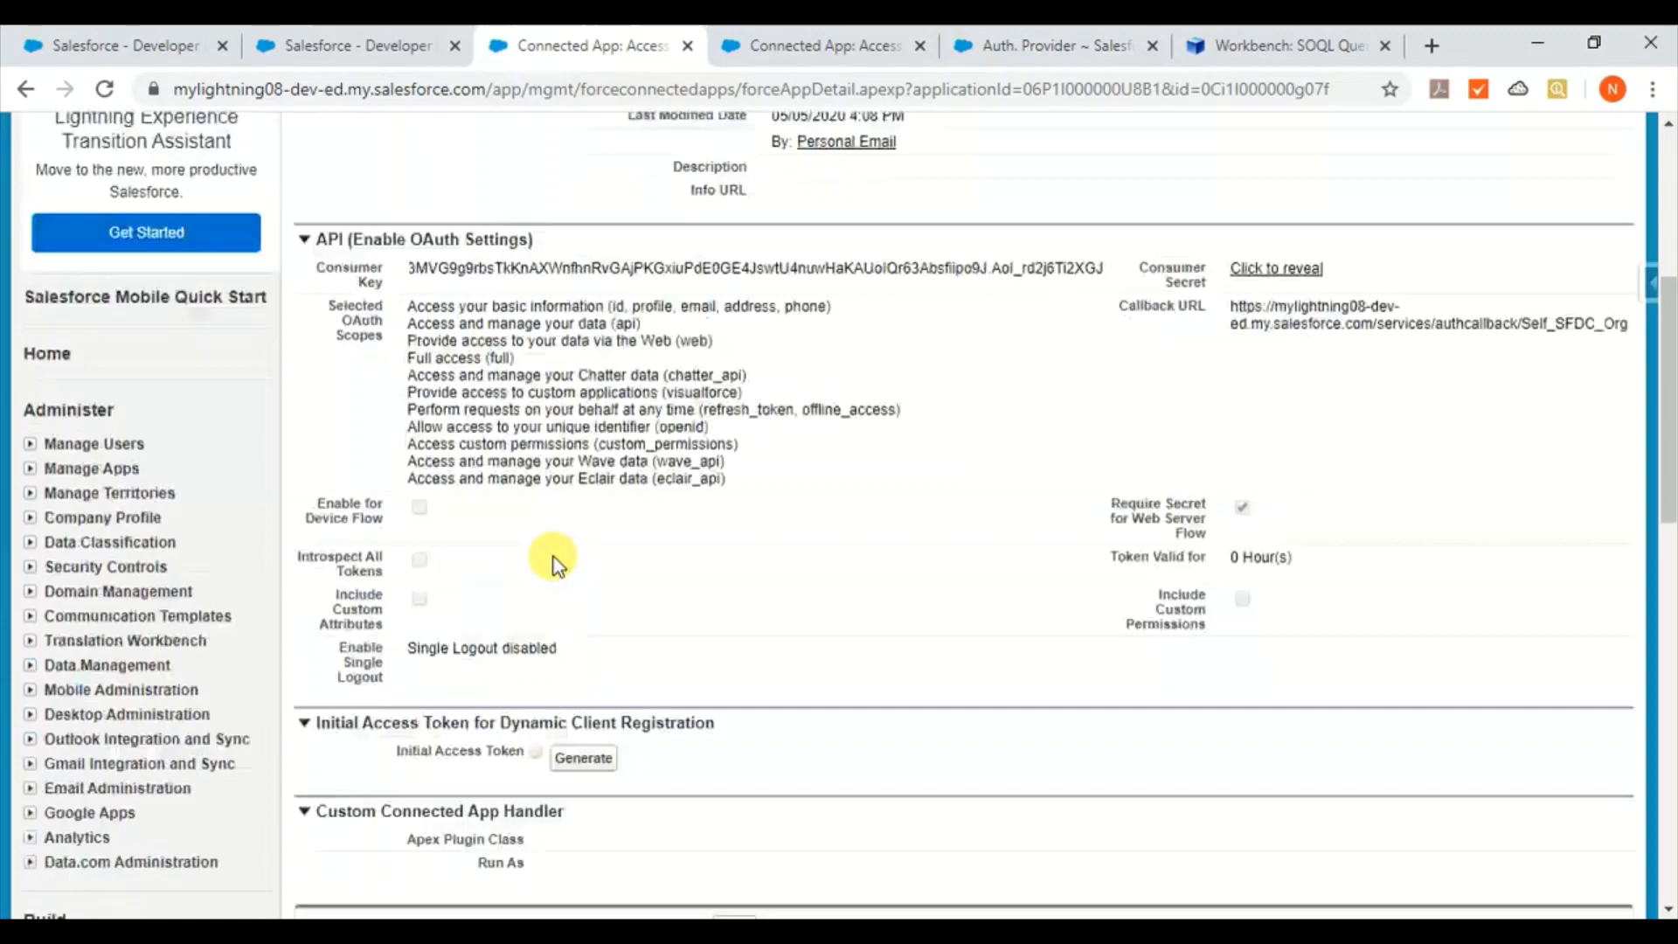
pyautogui.click(773, 50)
pyautogui.scroll(-1, 672, 732)
pyautogui.scroll(-9, 670, 732)
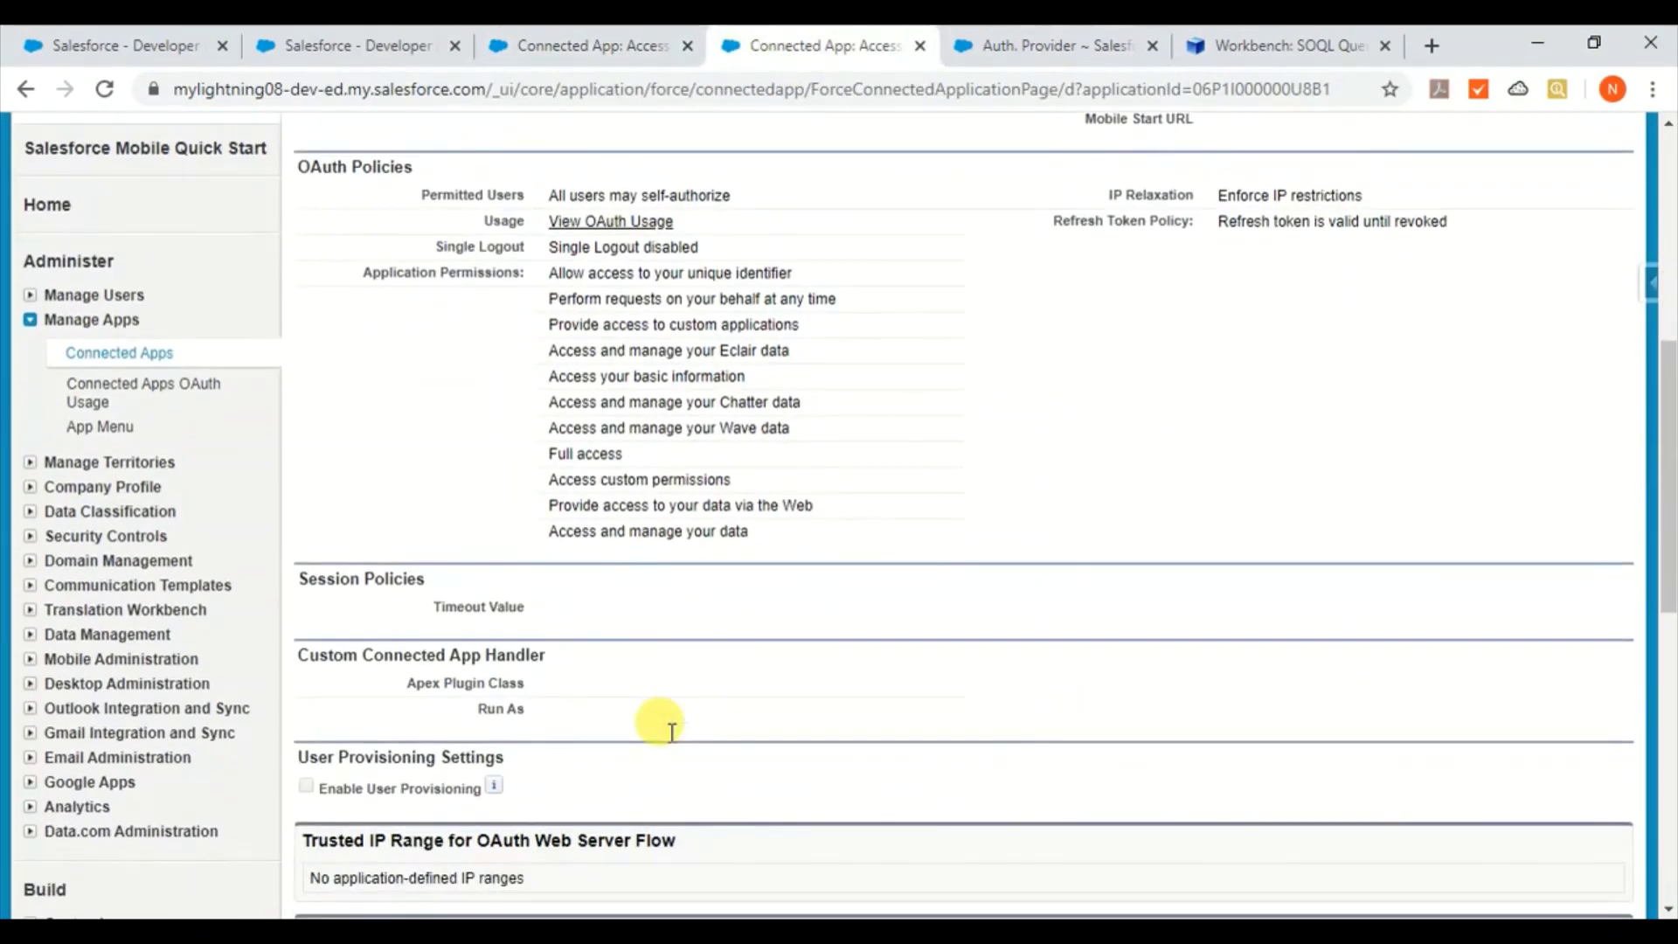
pyautogui.scroll(10, 669, 734)
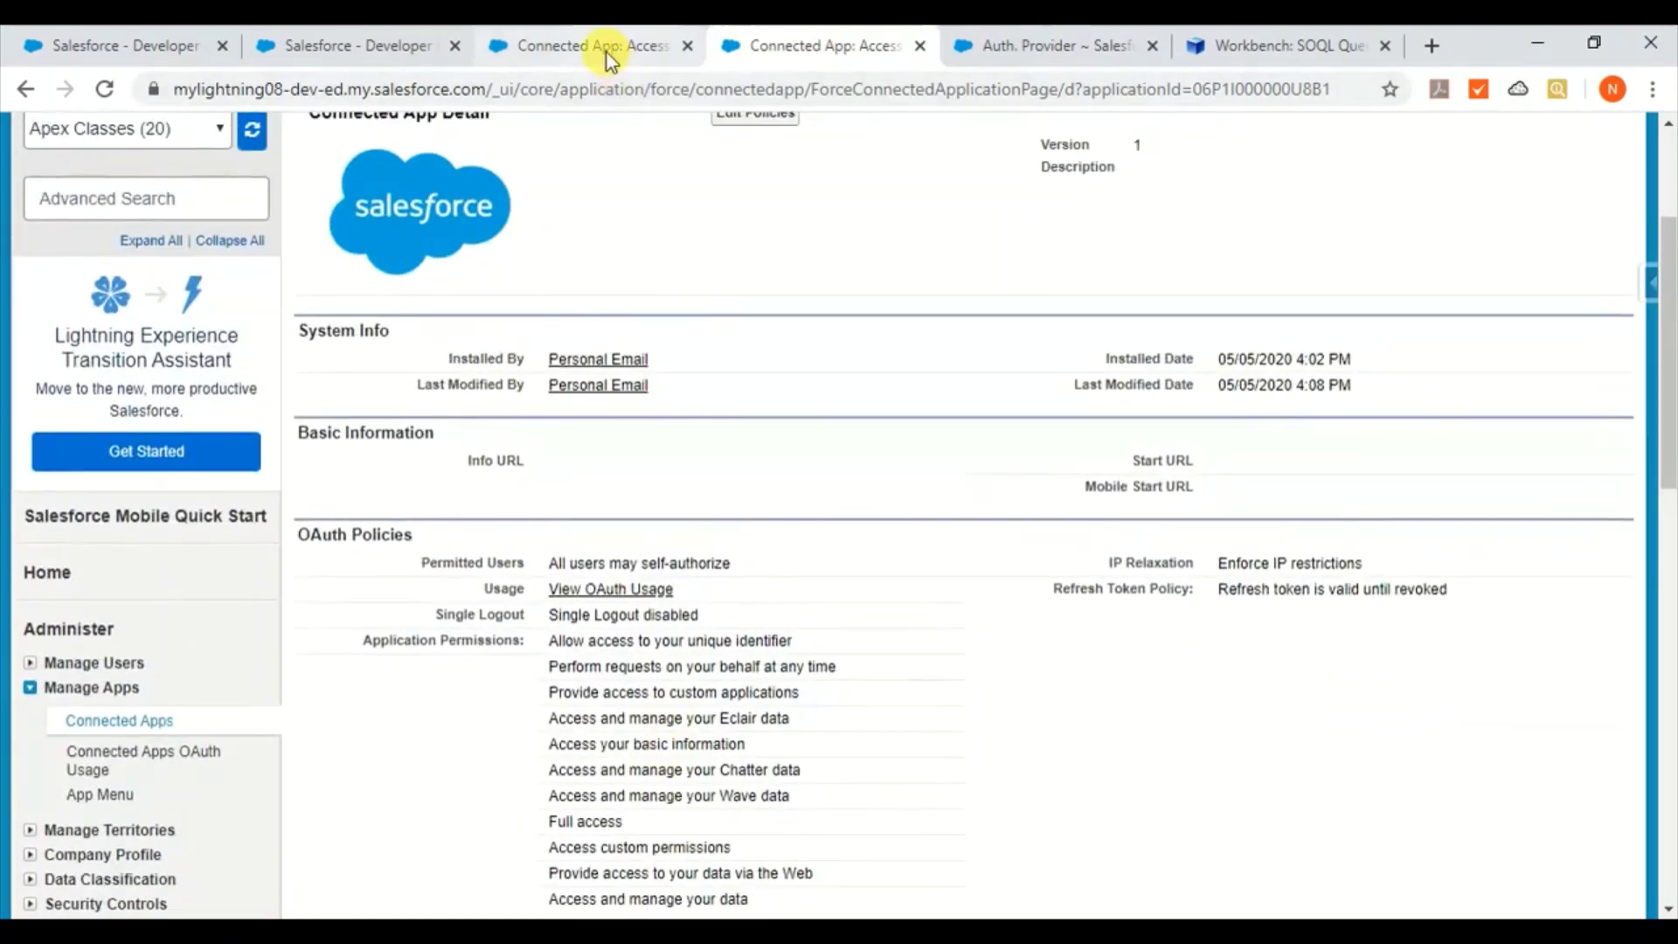
# - Open the connected app's edit form and select its Callback URL
pyautogui.click(607, 50)
pyautogui.click(731, 234)
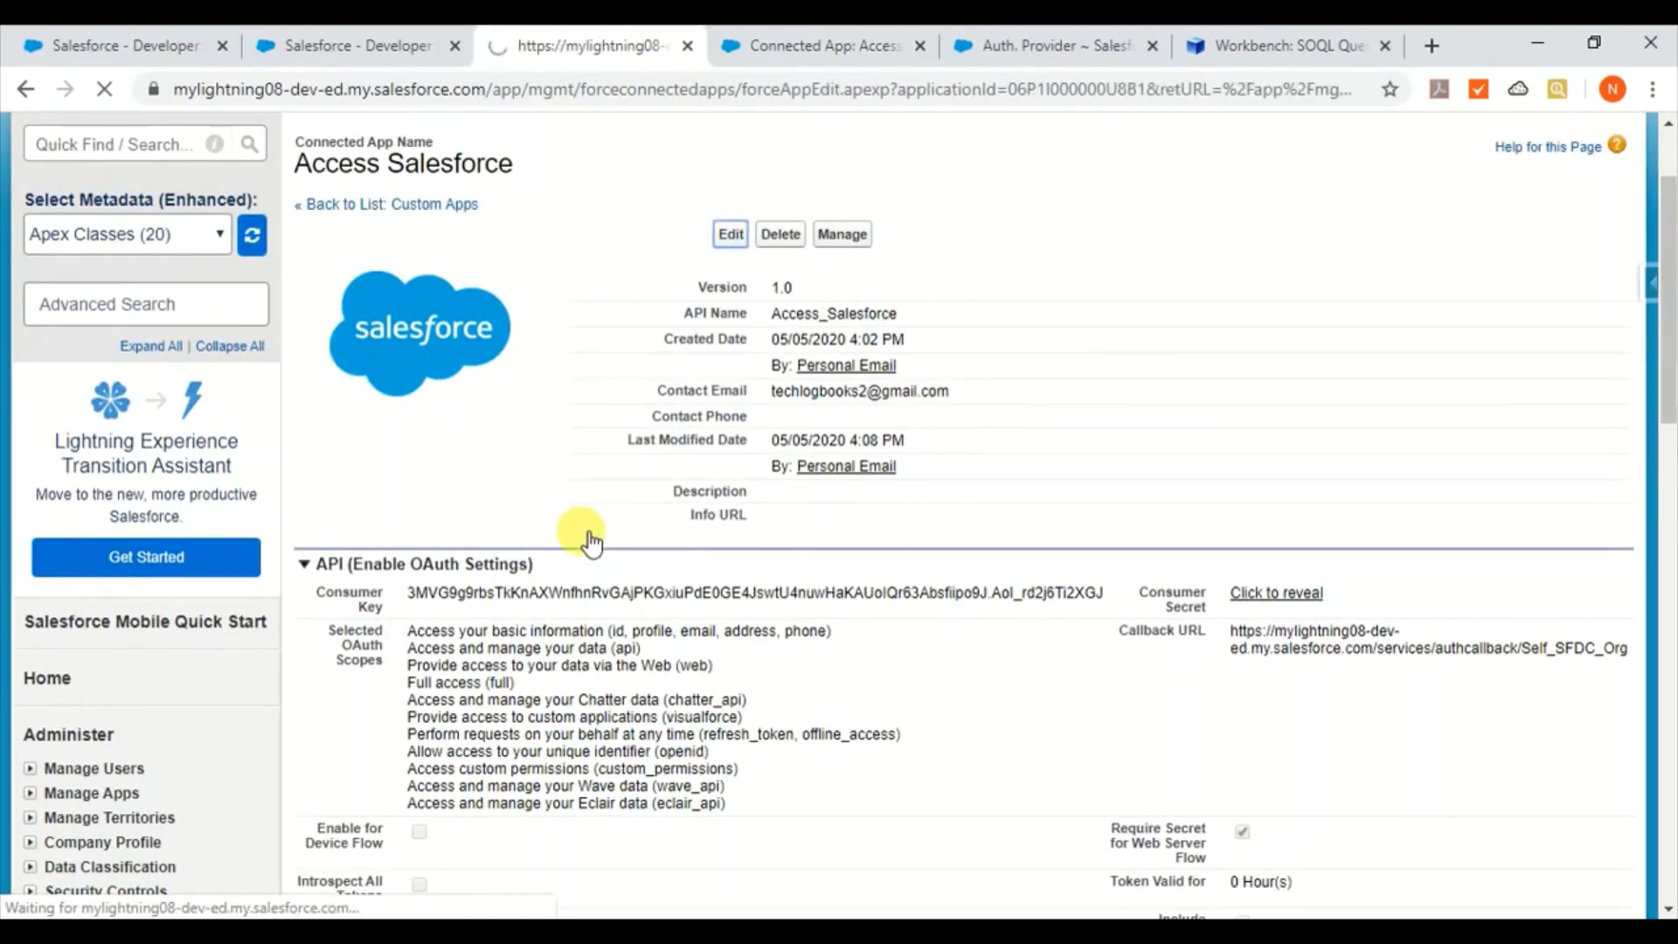
pyautogui.scroll(-5, 591, 542)
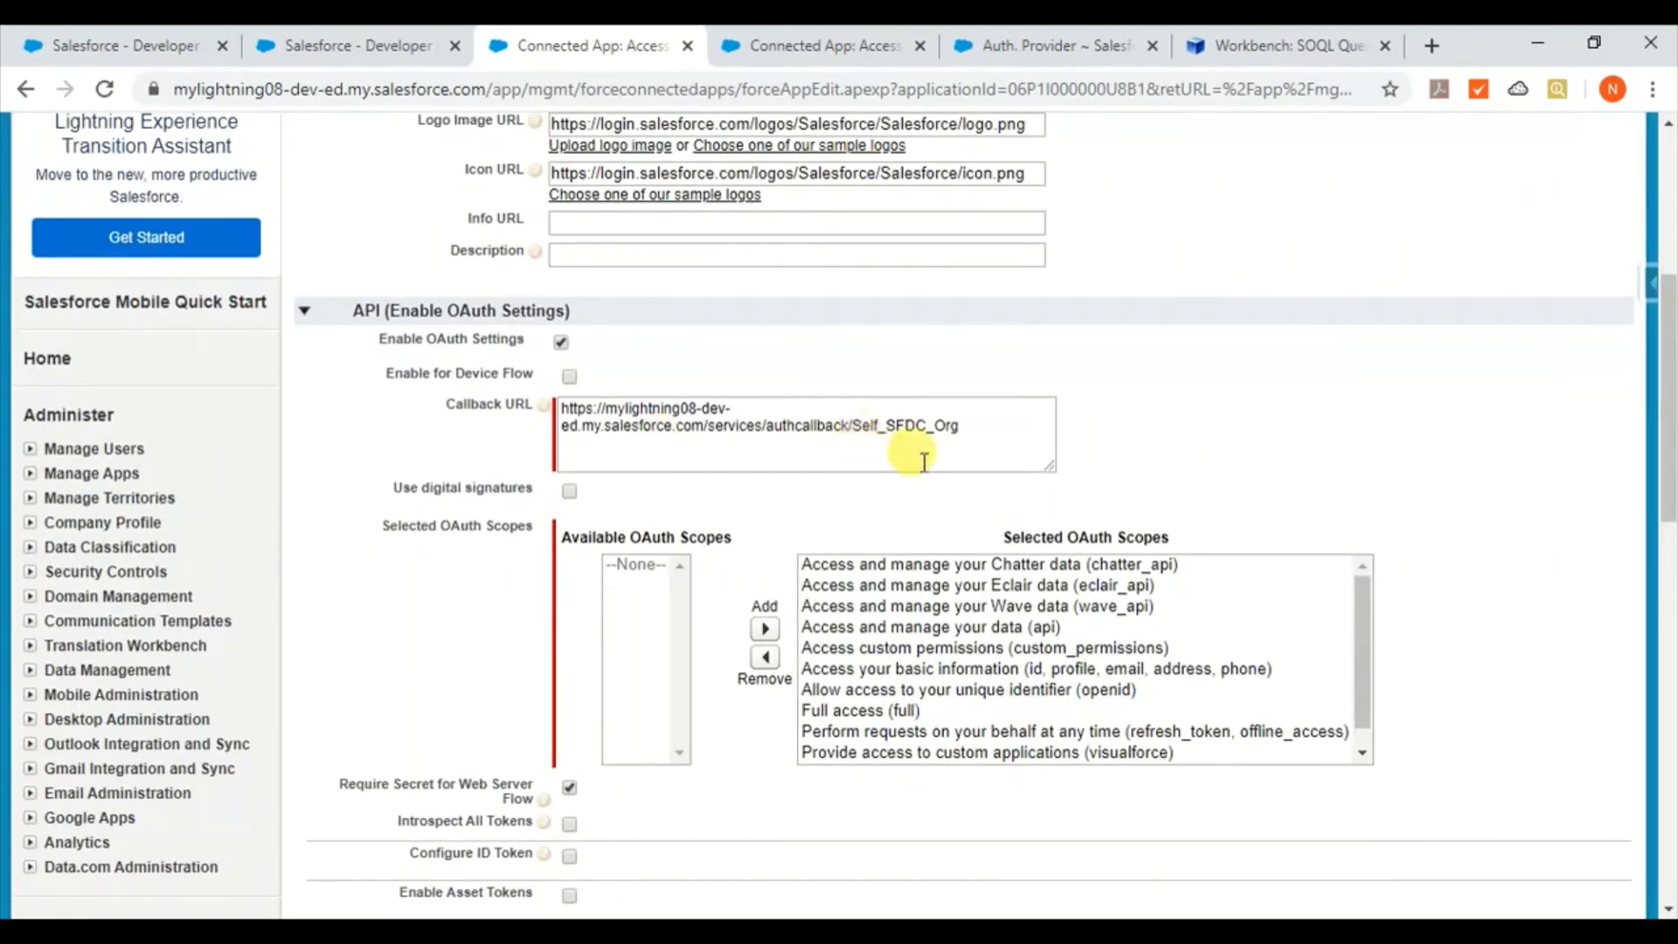
pyautogui.click(1001, 424)
pyautogui.hotkey('ctrl', 'a')
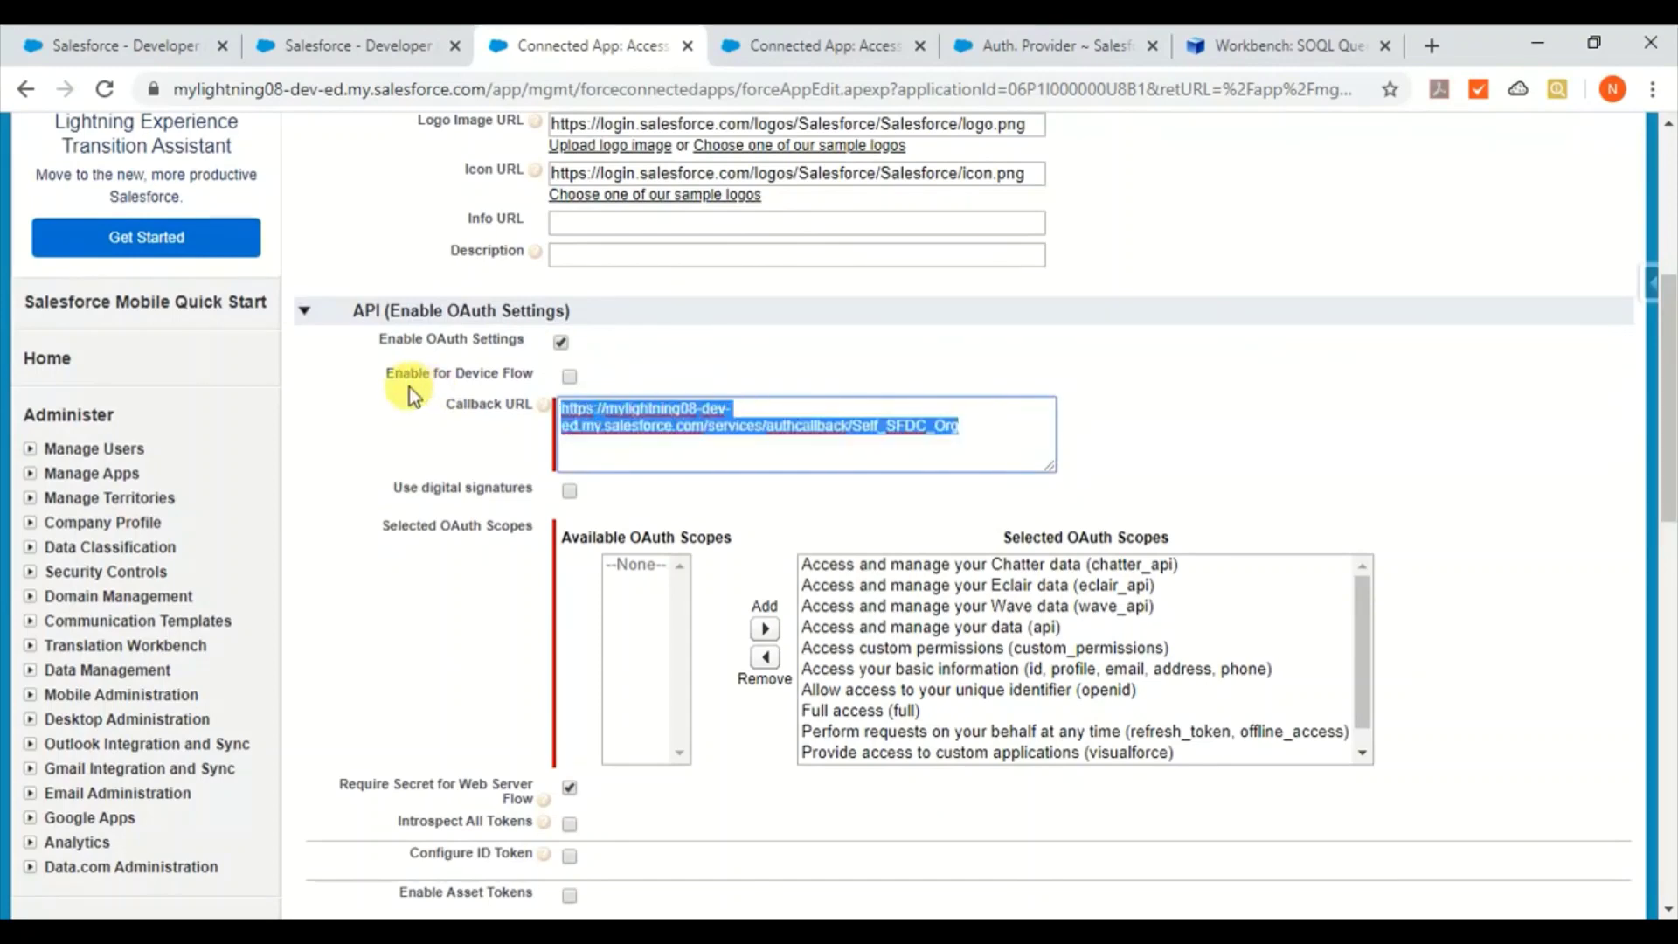
pyautogui.press('Right')
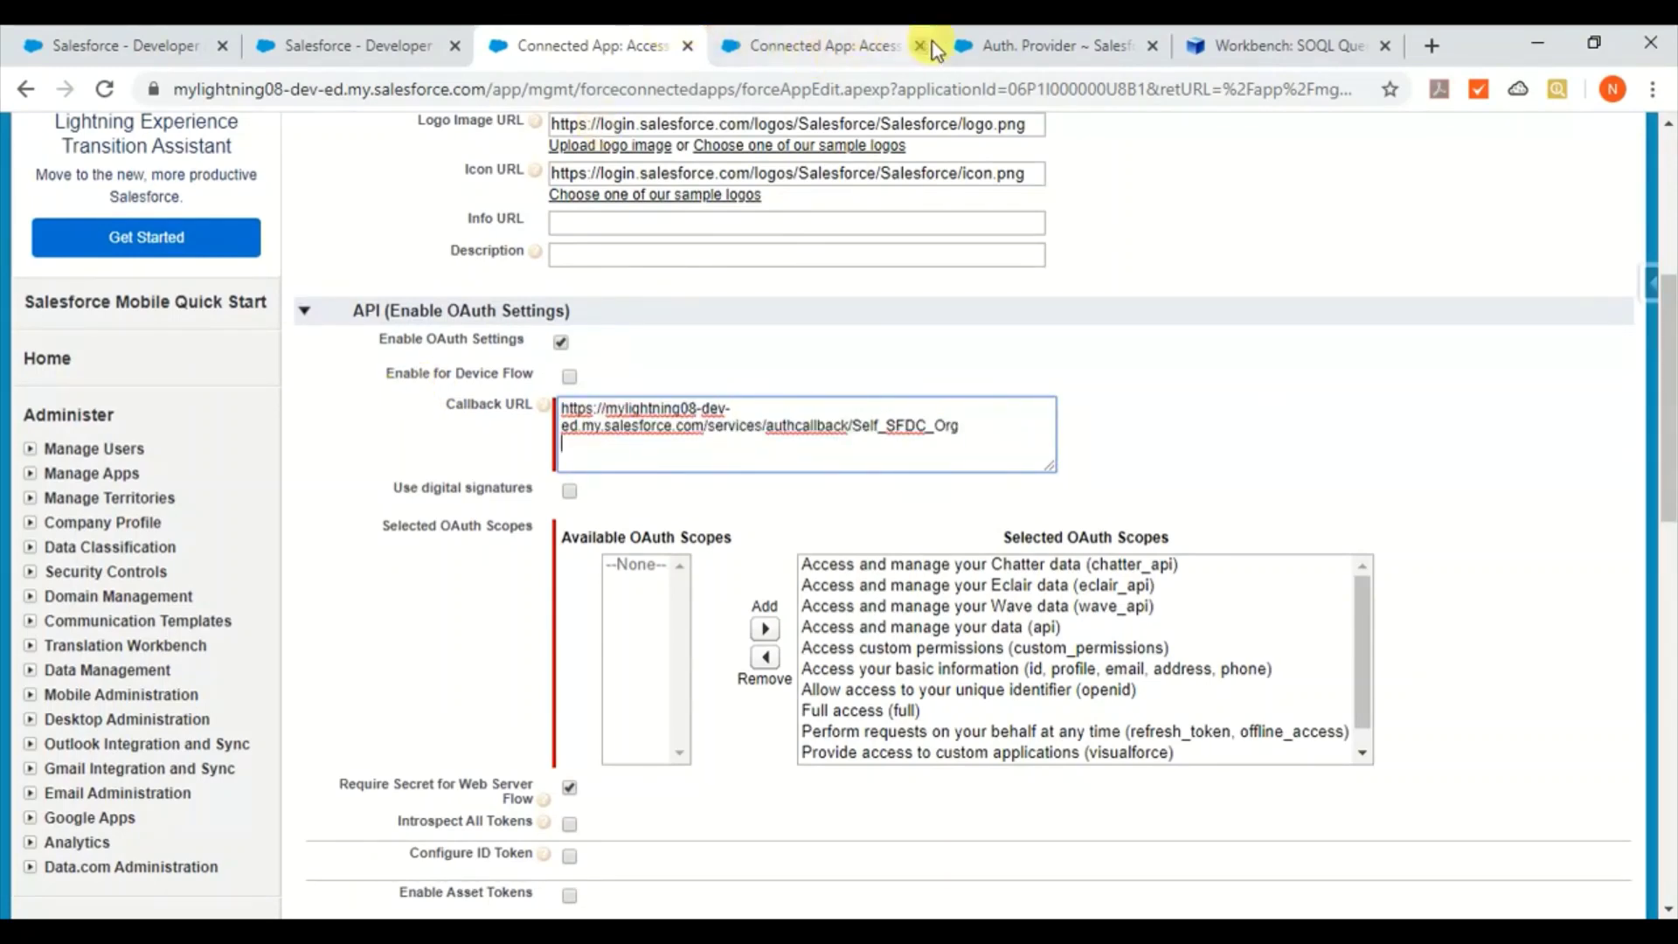
# - Compare the auth provider's and connected app's callback URLs, both ending authcallback/Self_SFDC_Org
pyautogui.click(1004, 45)
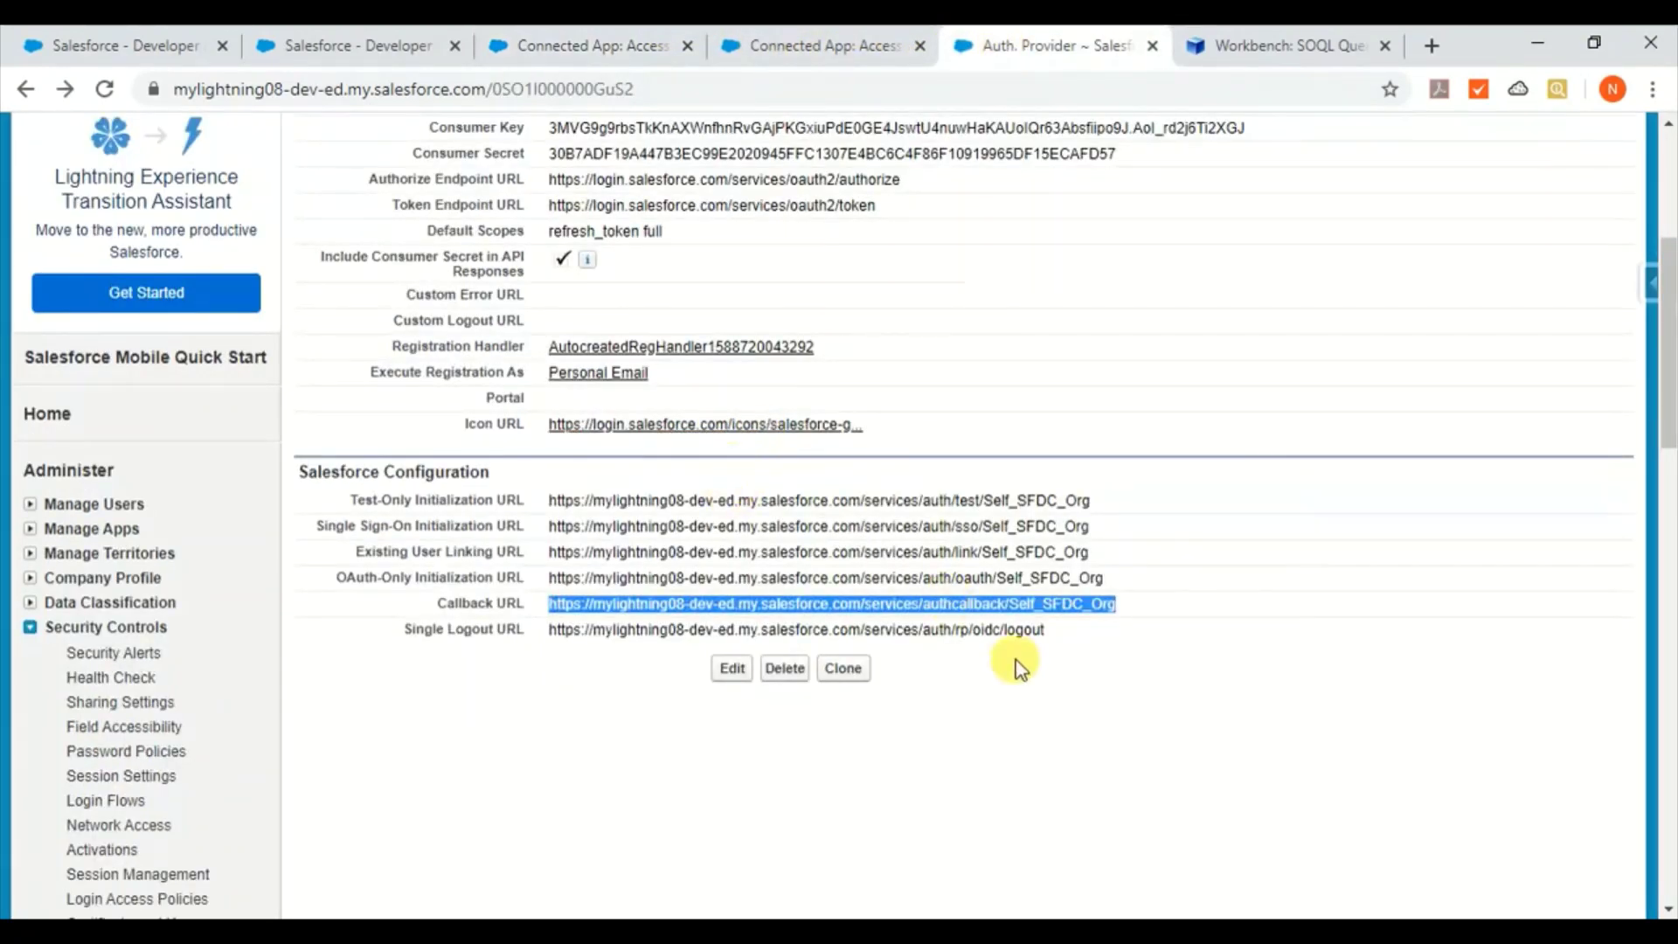
pyautogui.click(779, 45)
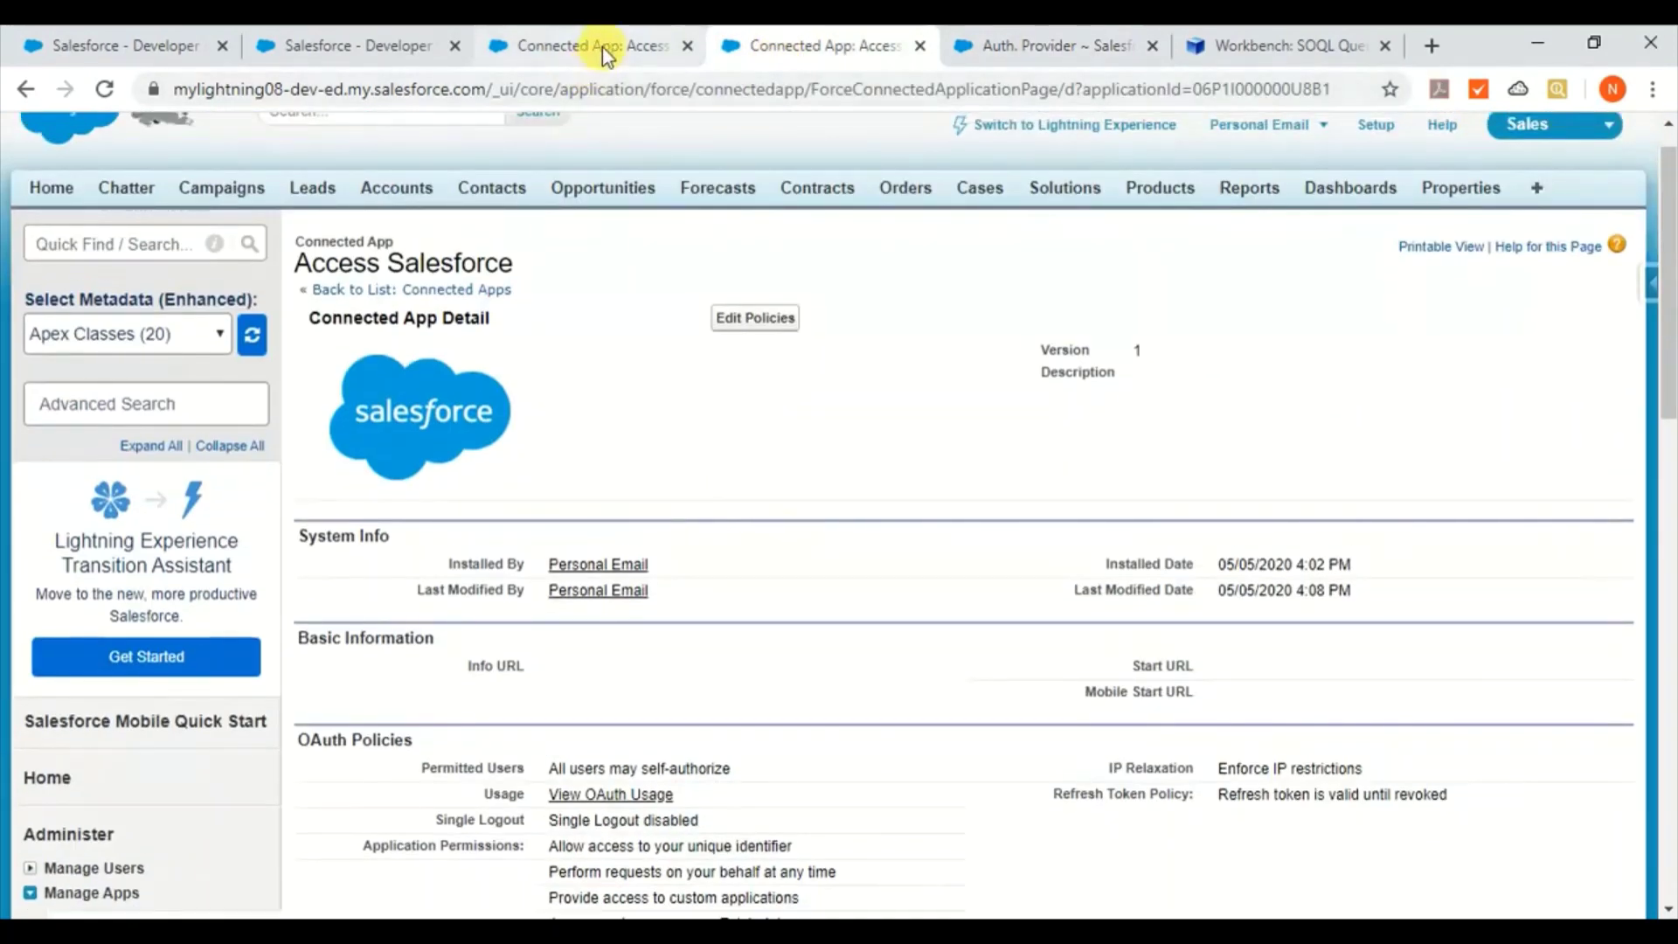
pyautogui.click(602, 46)
pyautogui.click(1068, 47)
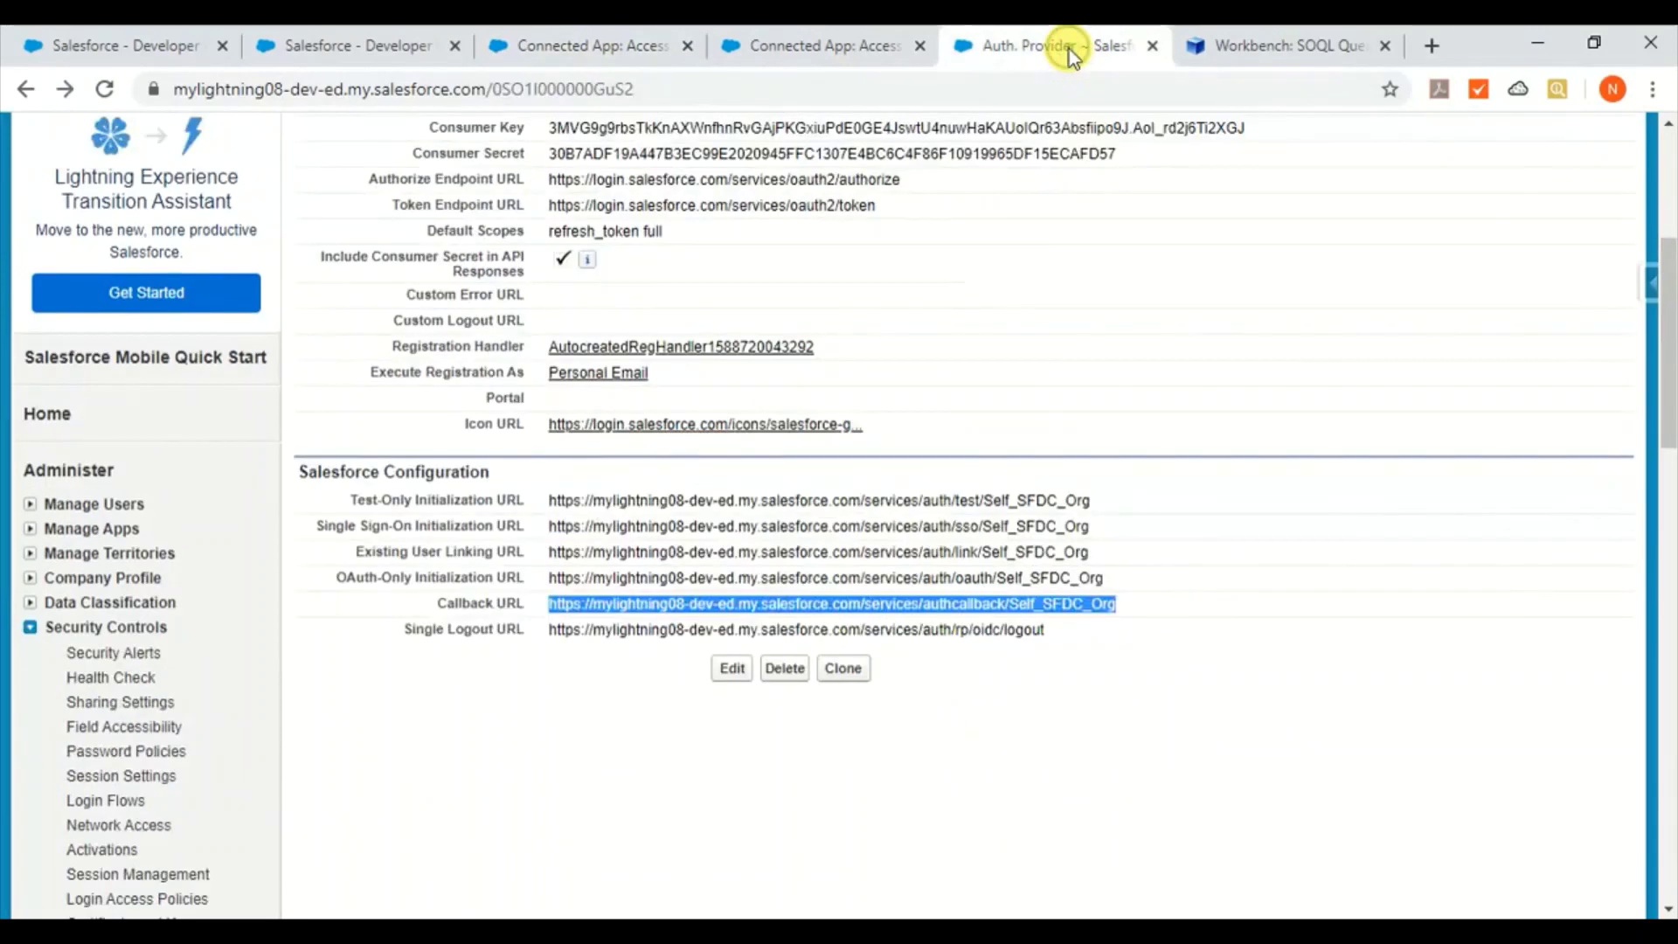
pyautogui.click(1147, 606)
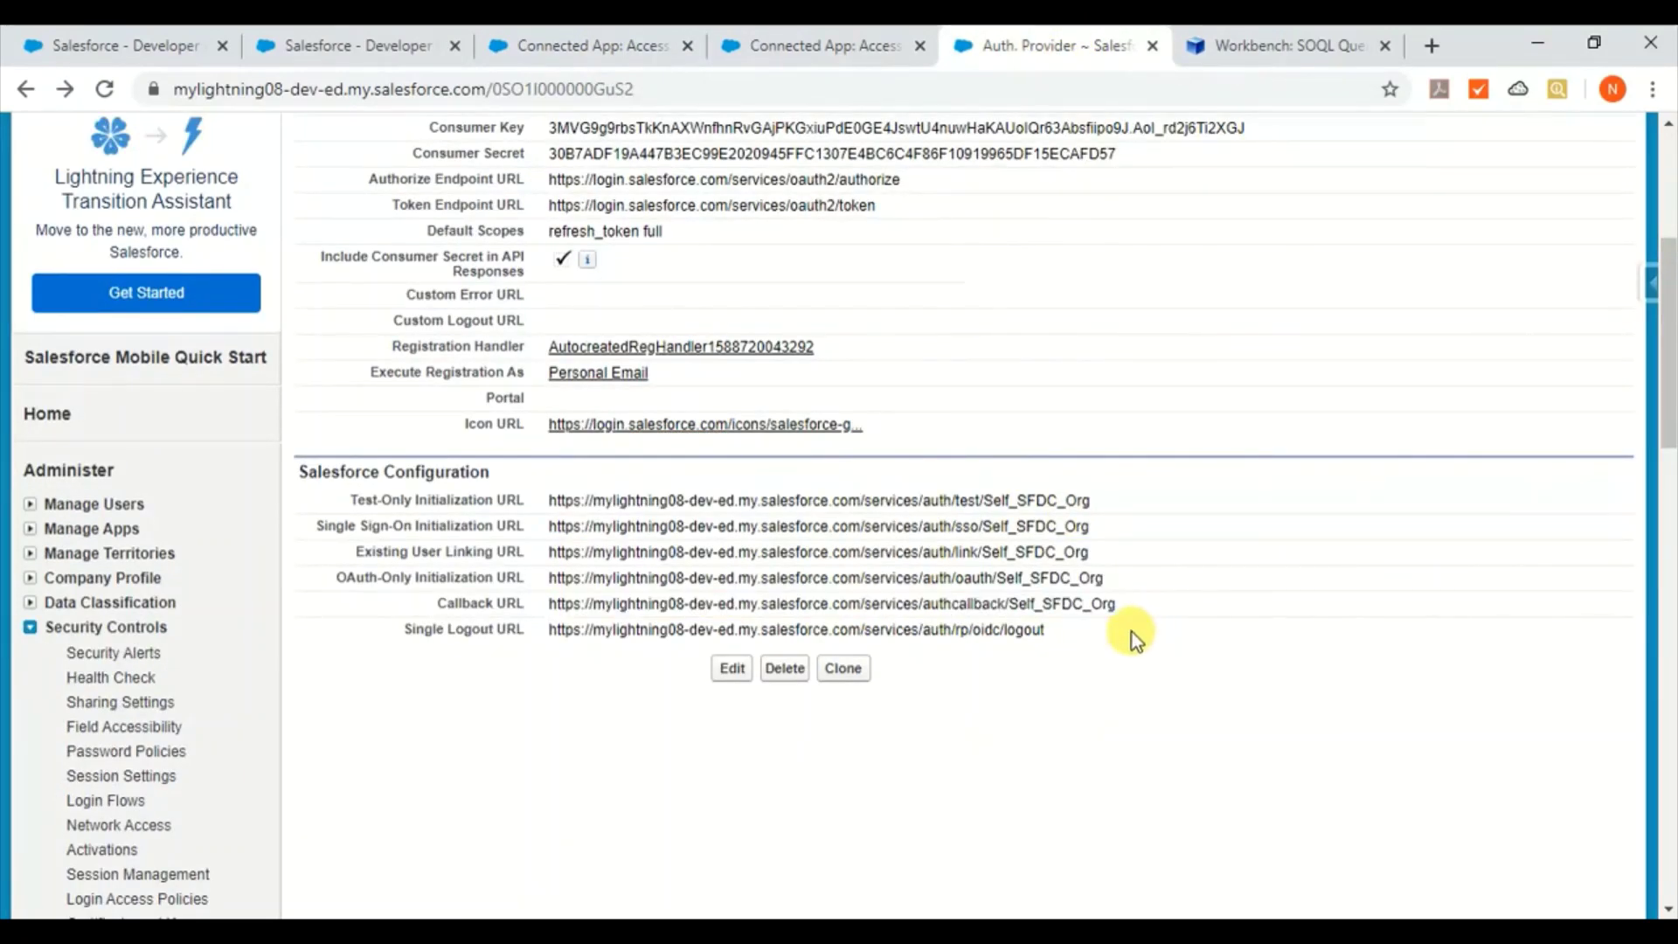
pyautogui.scroll(4, 1131, 632)
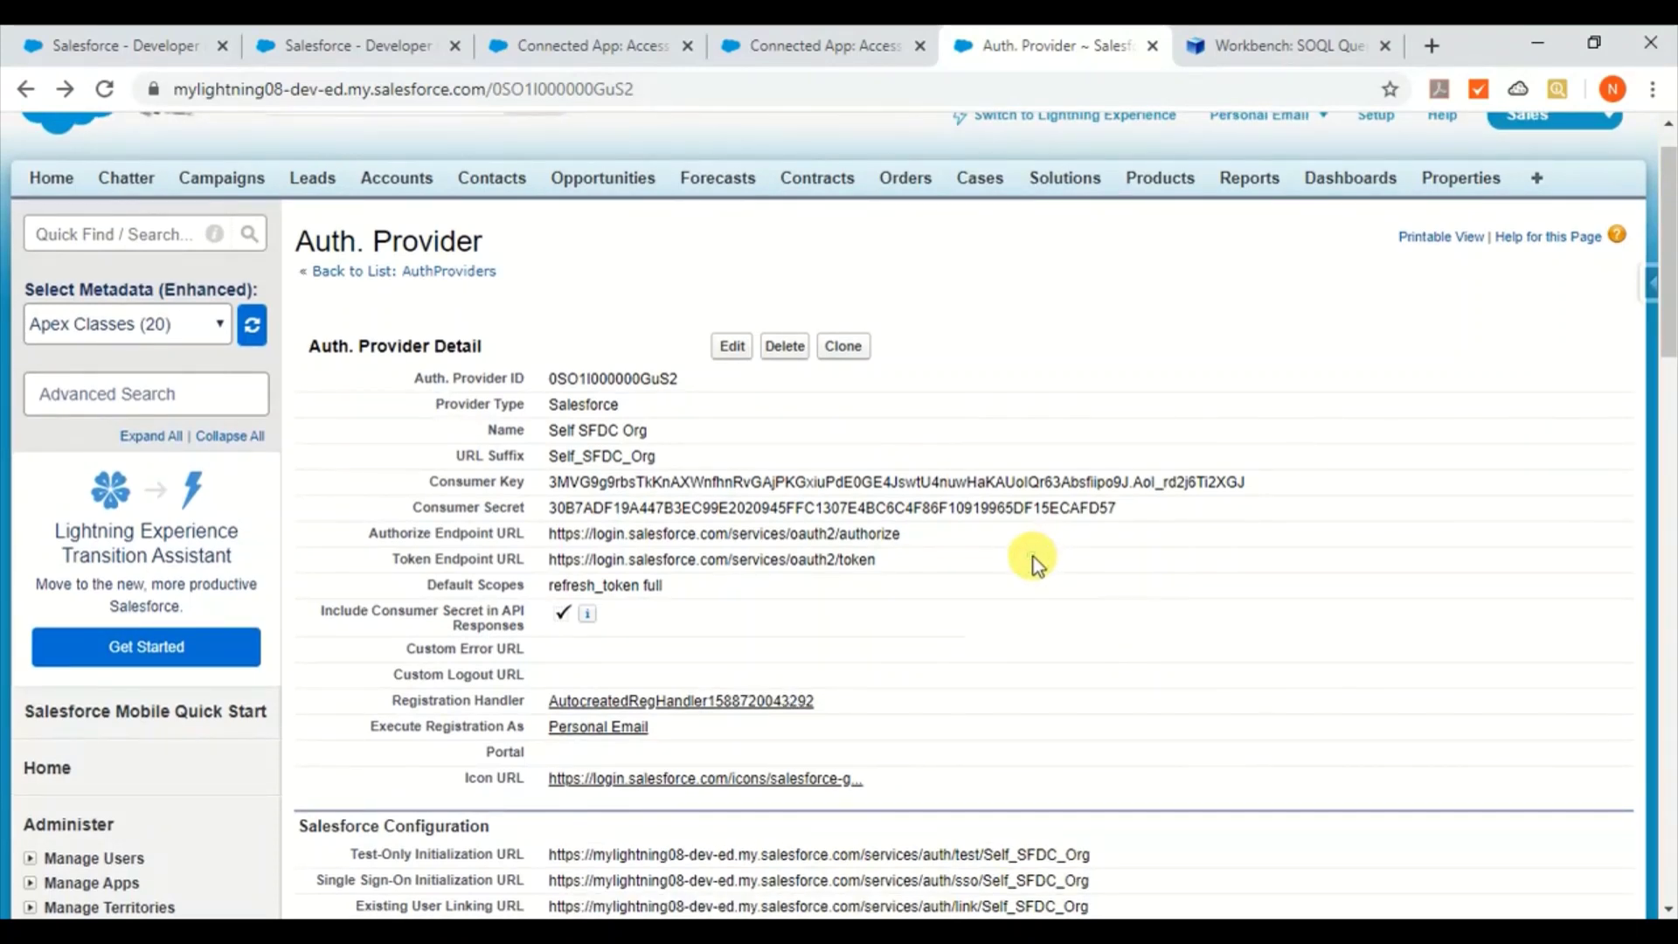
pyautogui.hotkey('ctrl', 'shift', 'Tab')
pyautogui.hotkey('ctrl', 'shift', 'Tab')
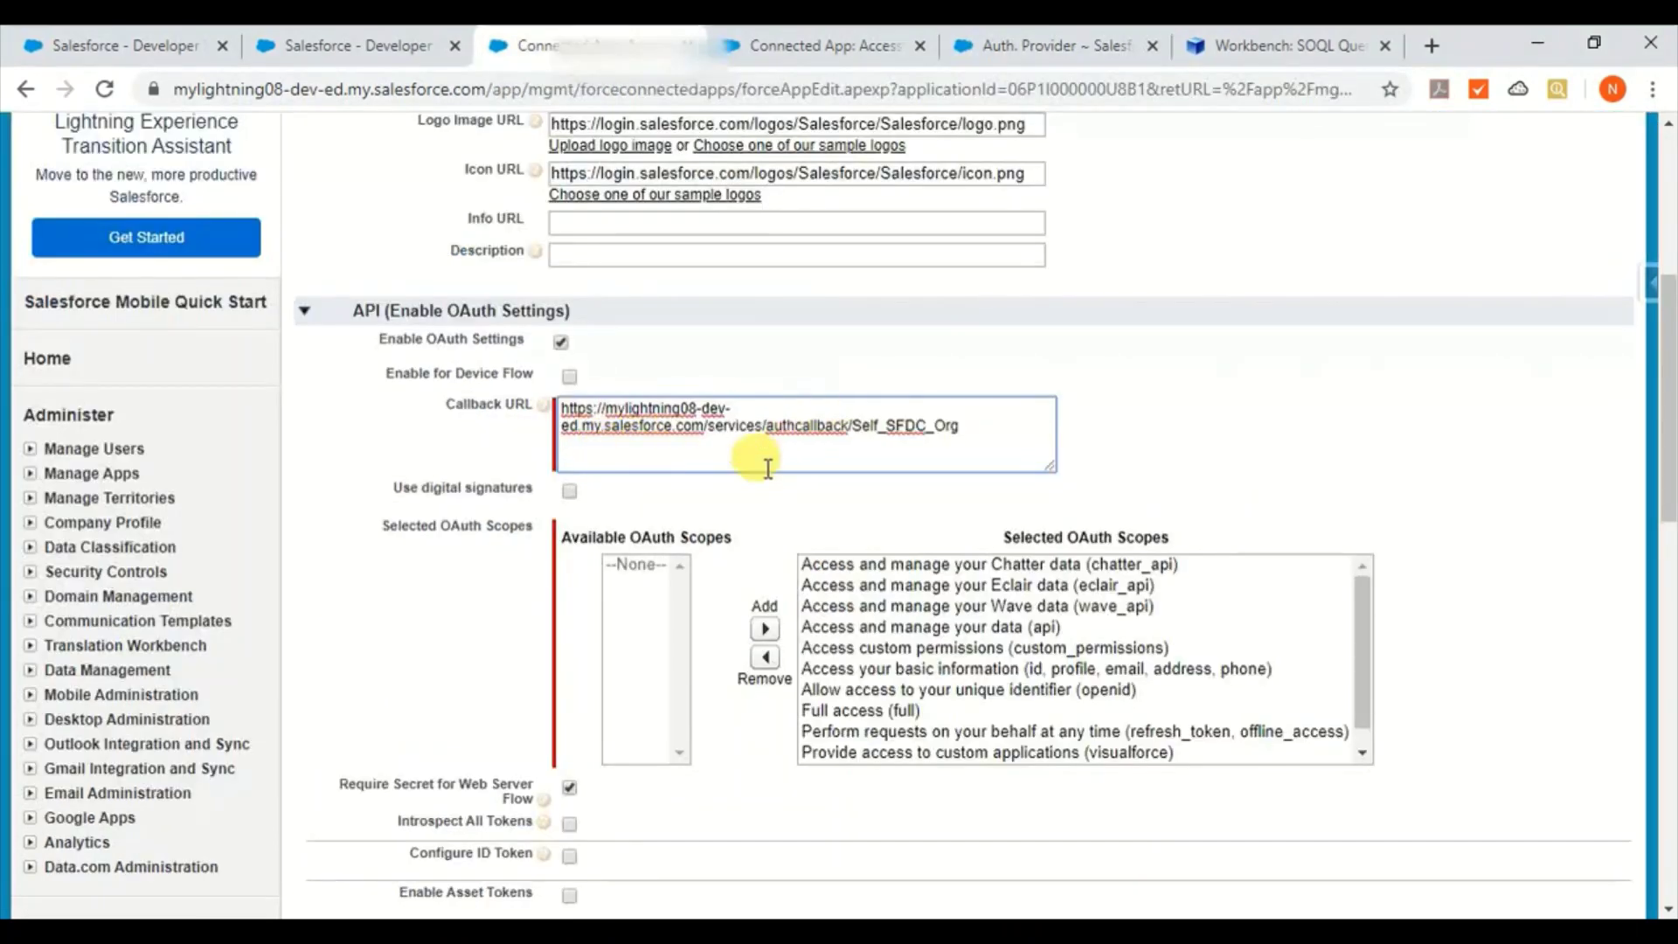
pyautogui.scroll(2, 893, 442)
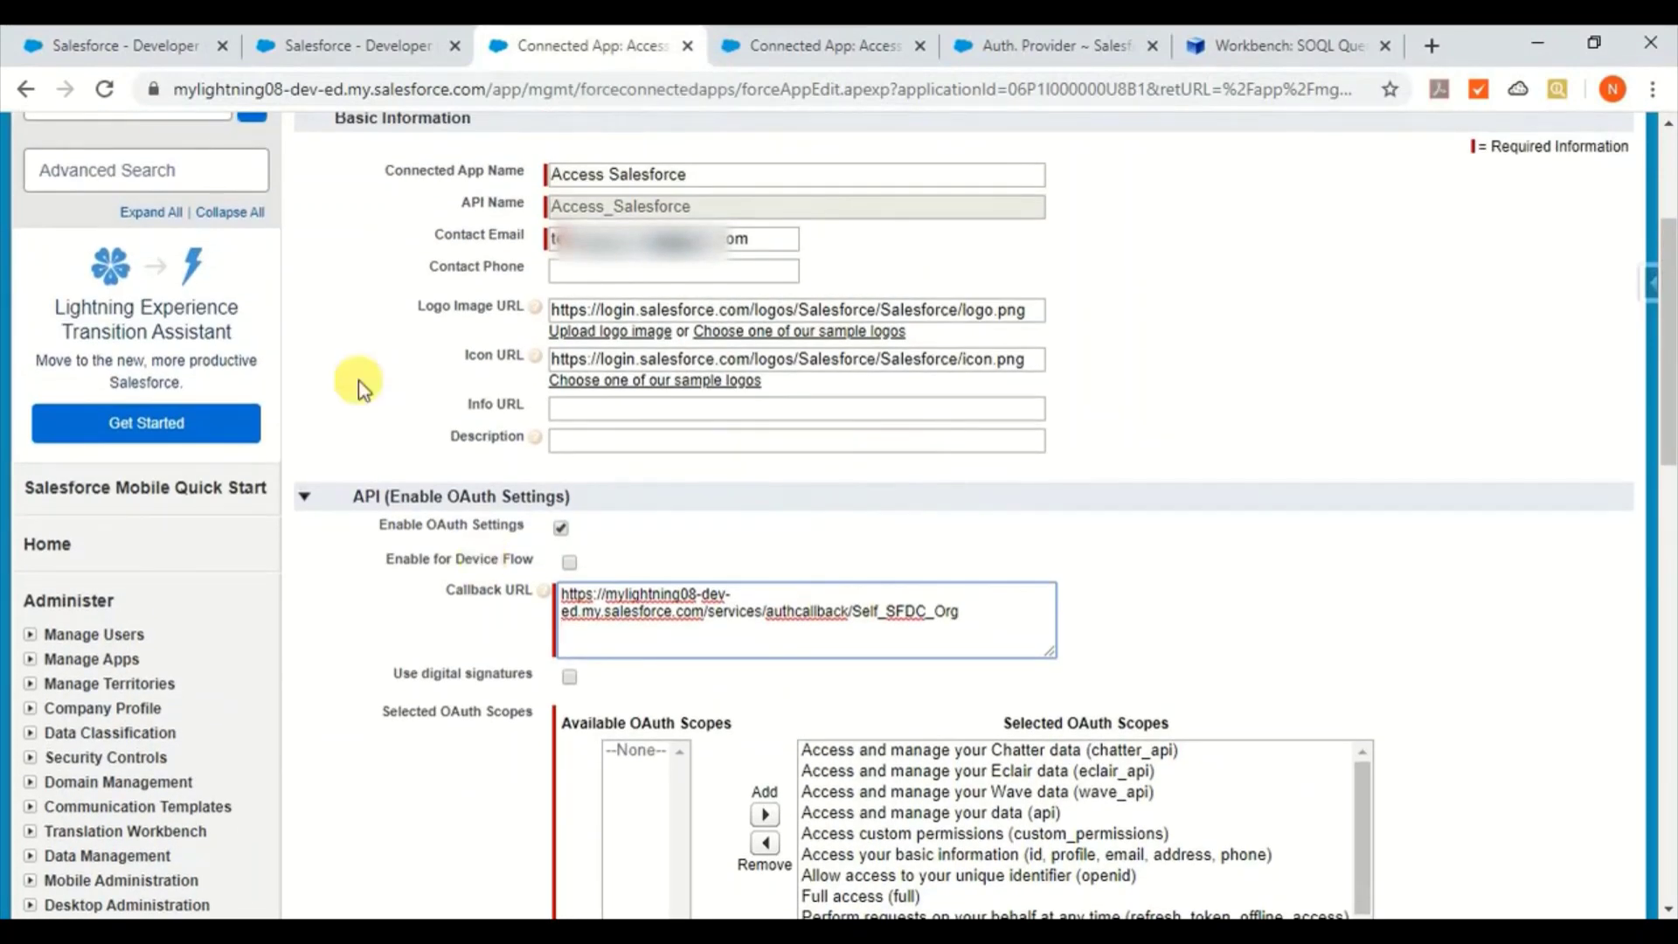
# - Edit Named Cred Example, browse the auth provider lookup, then cancel, keeping OAuth 2.0 and Self SFDC Org
pyautogui.click(369, 55)
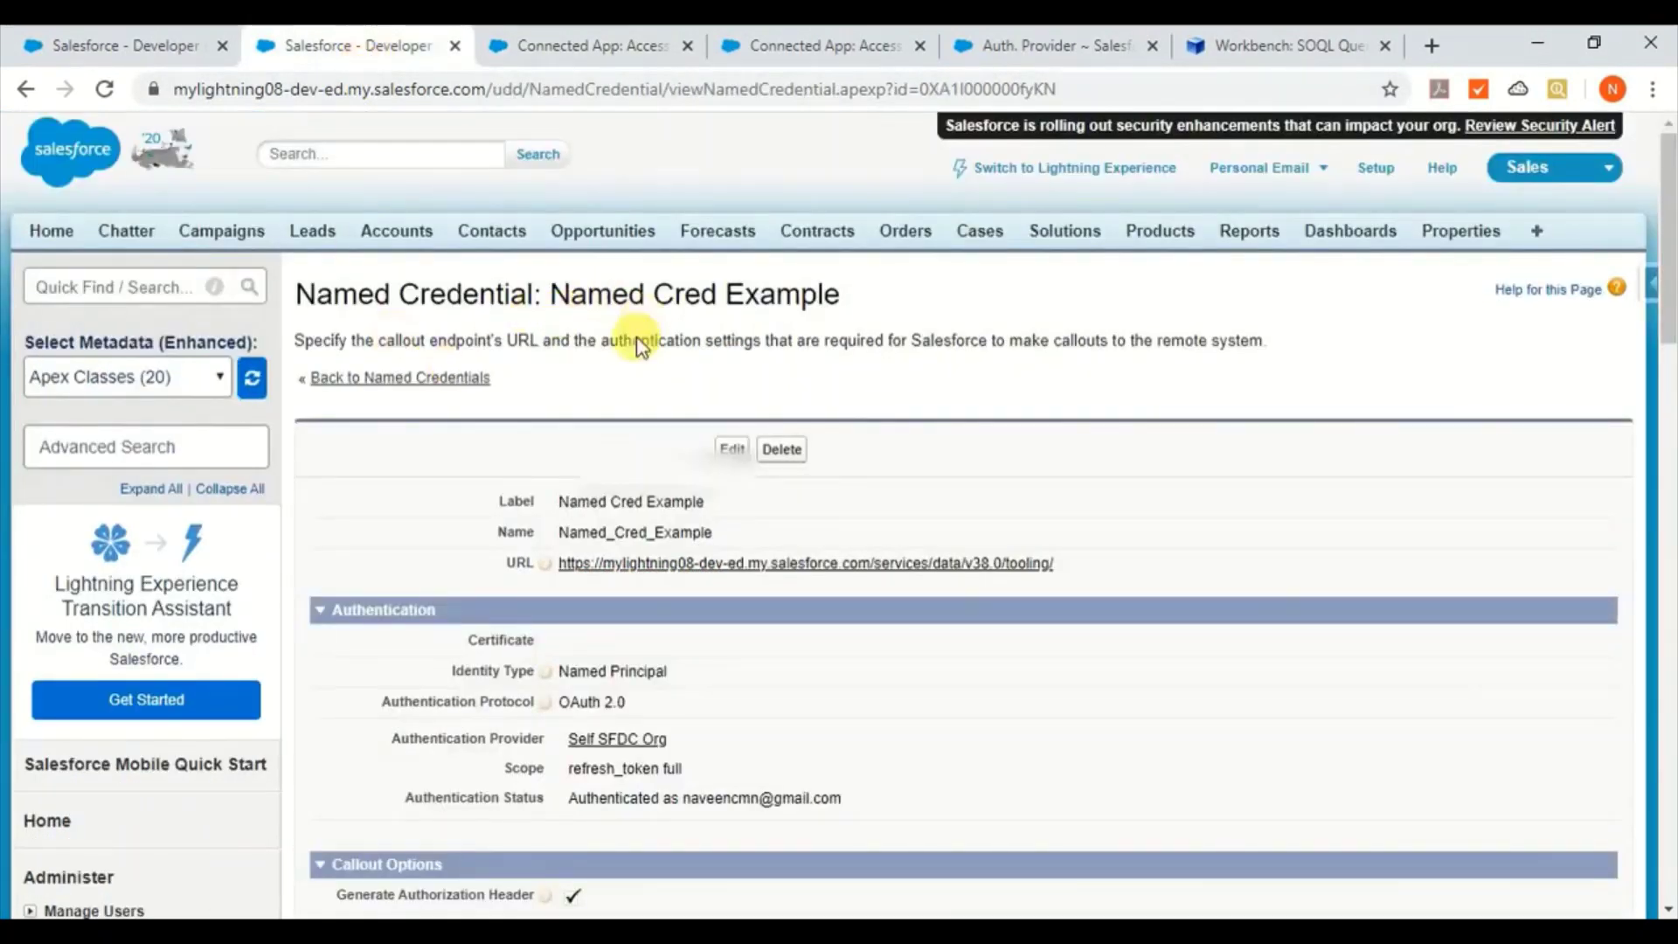
pyautogui.scroll(-3, 601, 371)
pyautogui.click(733, 254)
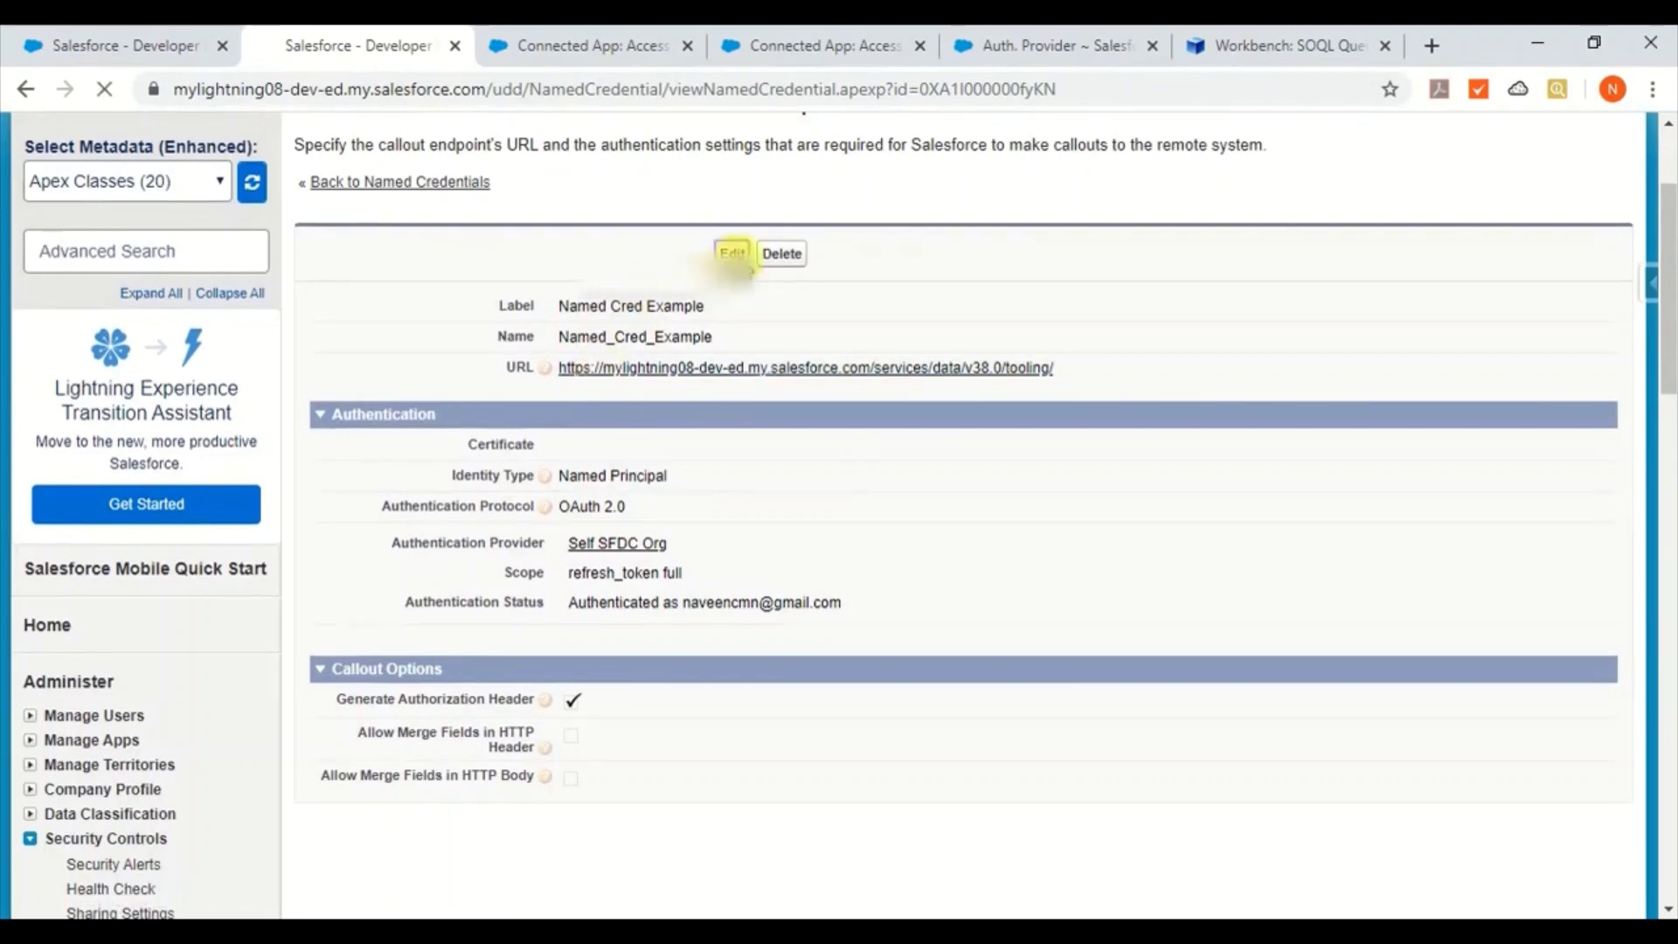
pyautogui.scroll(-5, 822, 577)
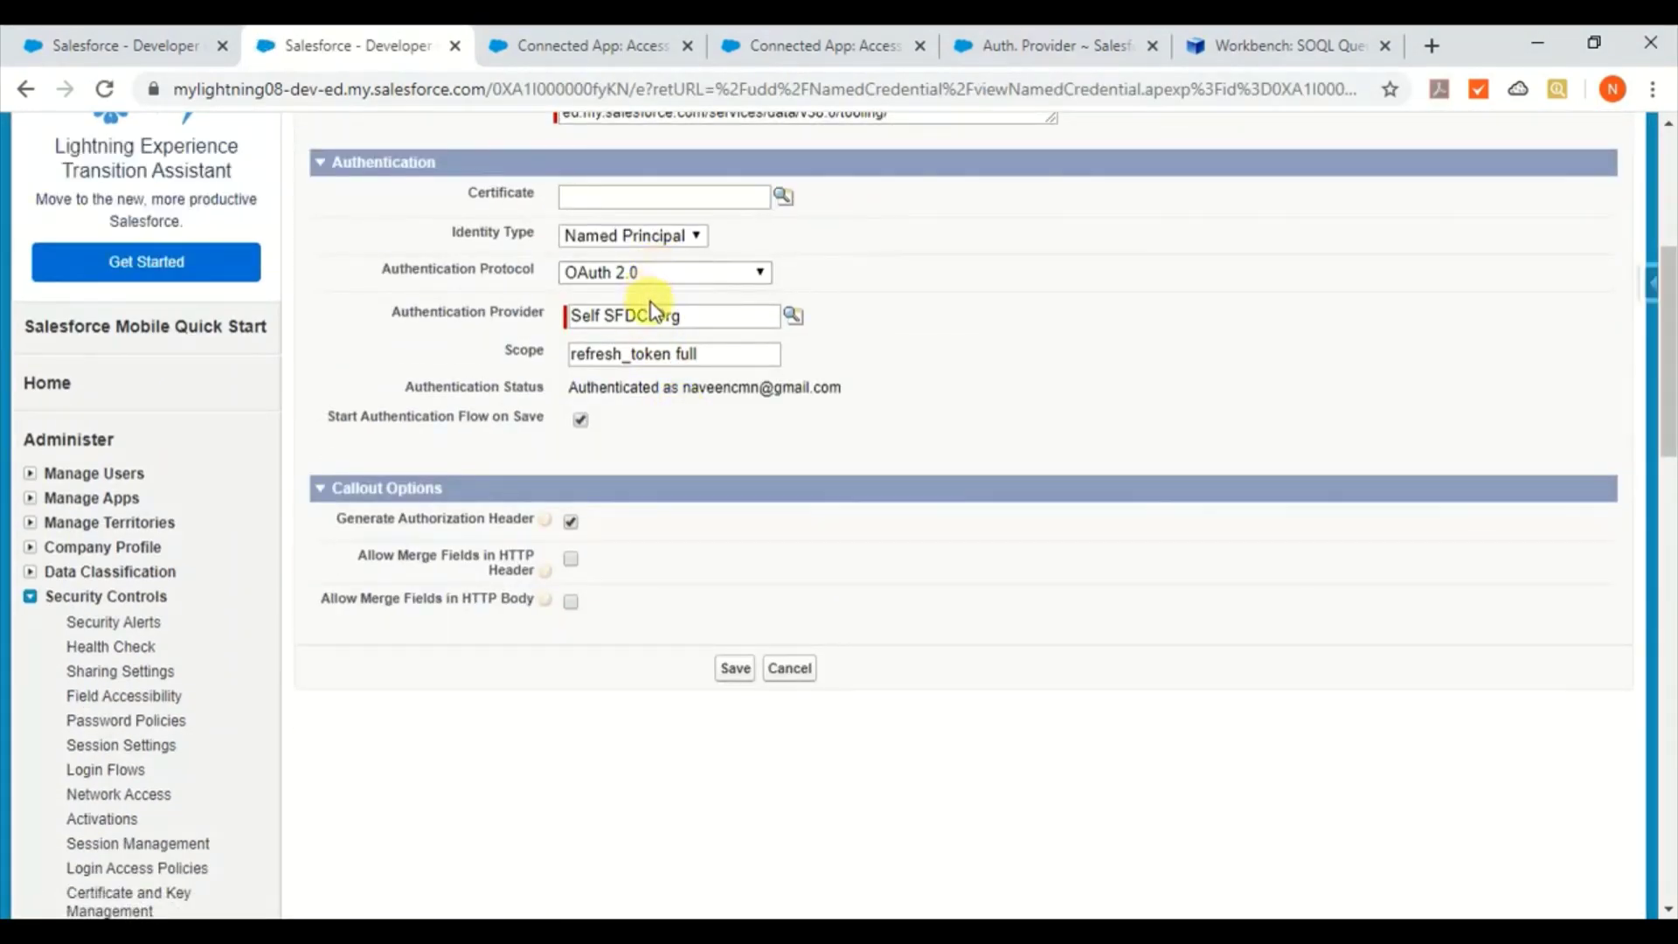
pyautogui.click(794, 317)
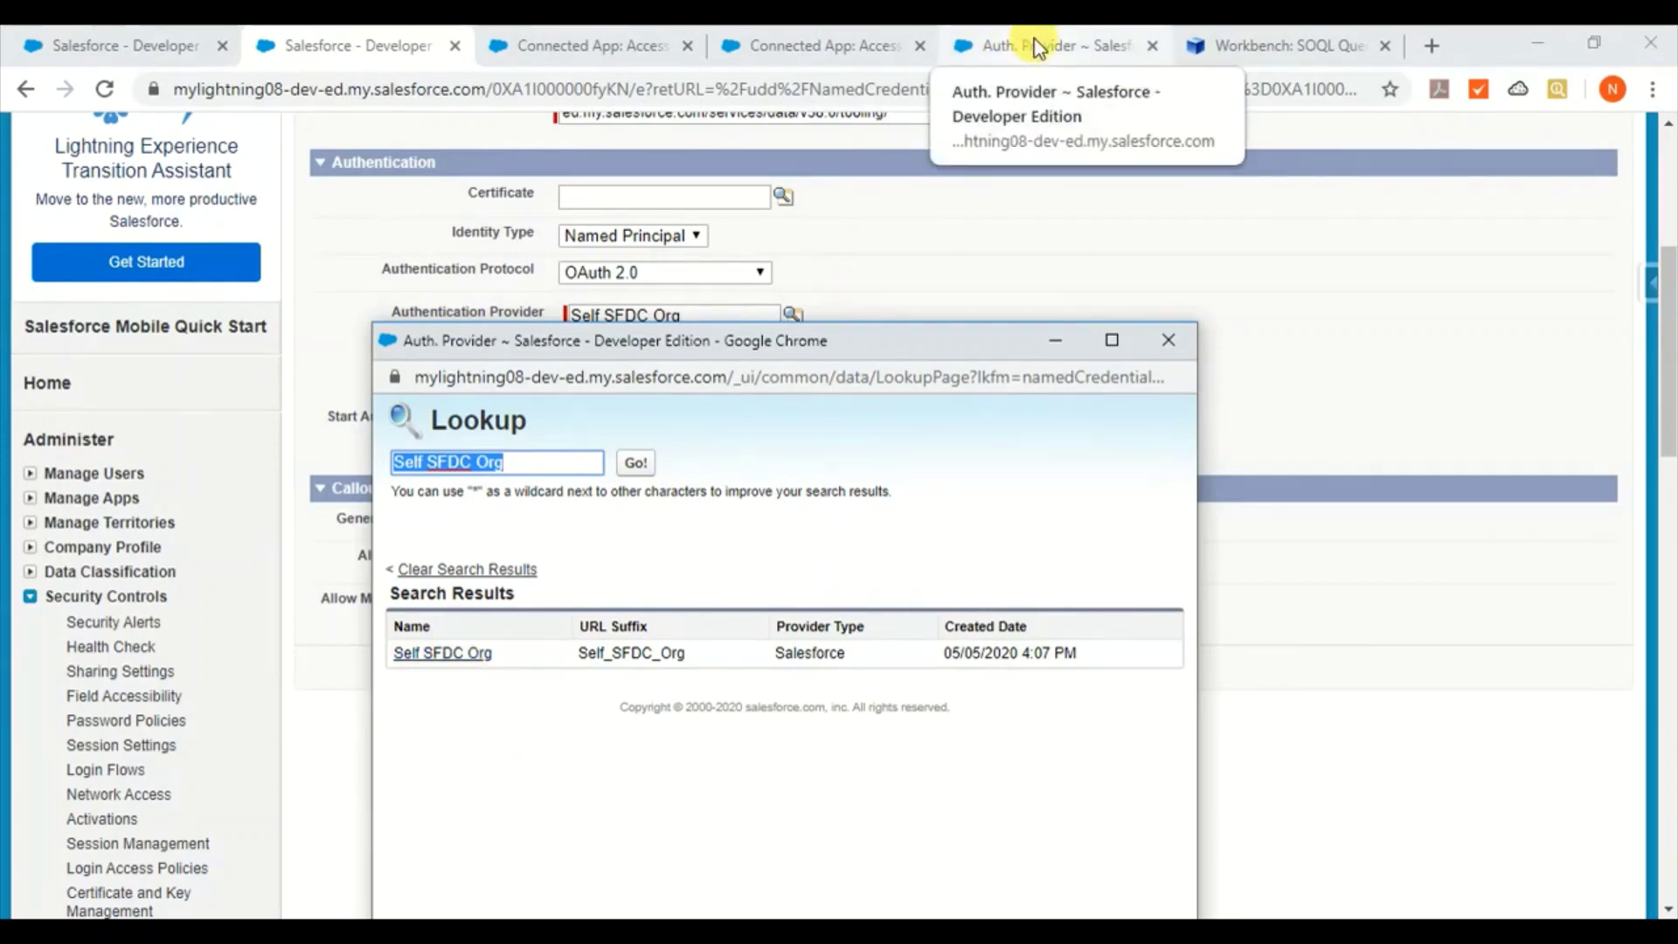
pyautogui.click(1177, 338)
pyautogui.scroll(1, 869, 560)
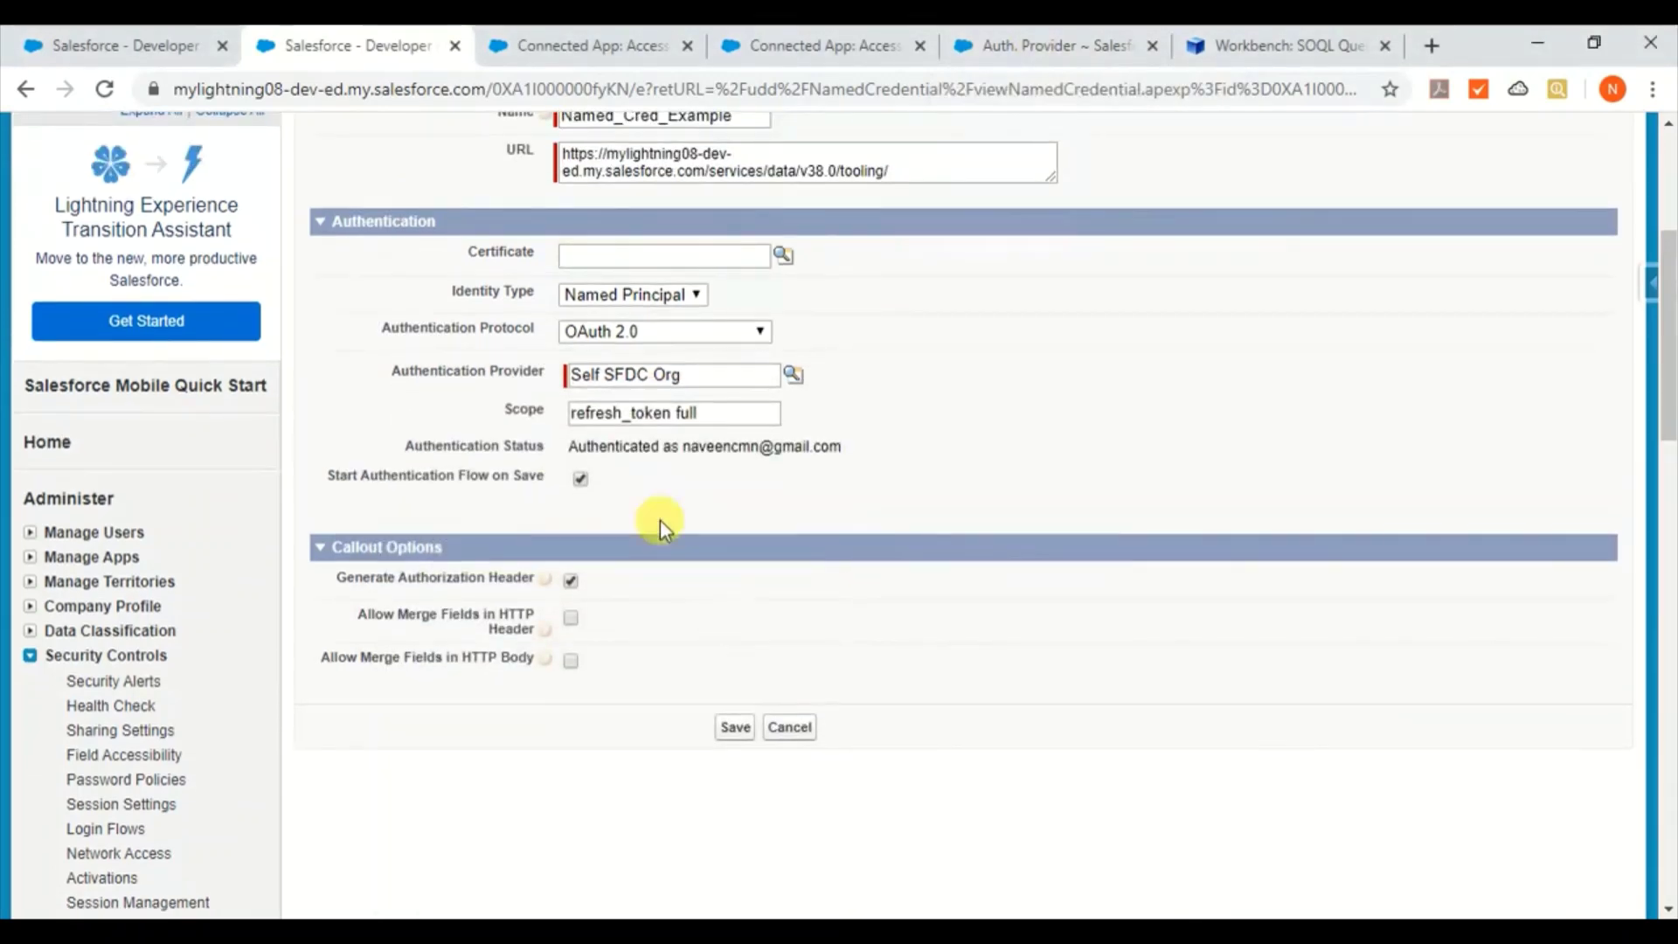
pyautogui.scroll(2, 684, 538)
pyautogui.scroll(-3, 683, 539)
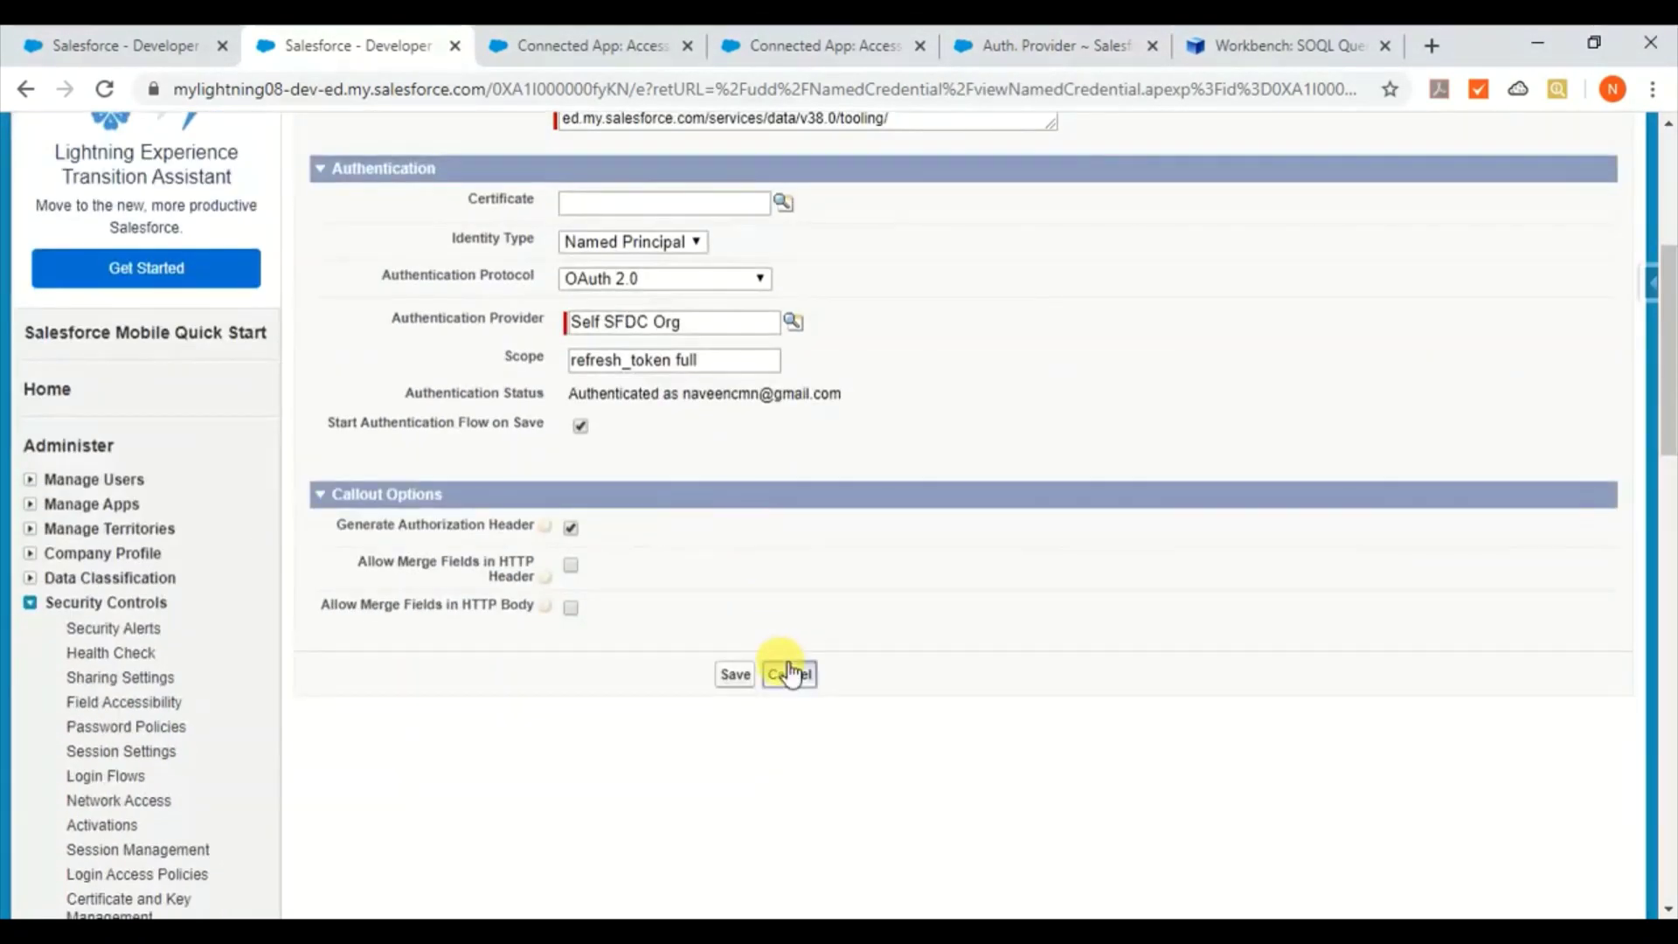
pyautogui.click(790, 674)
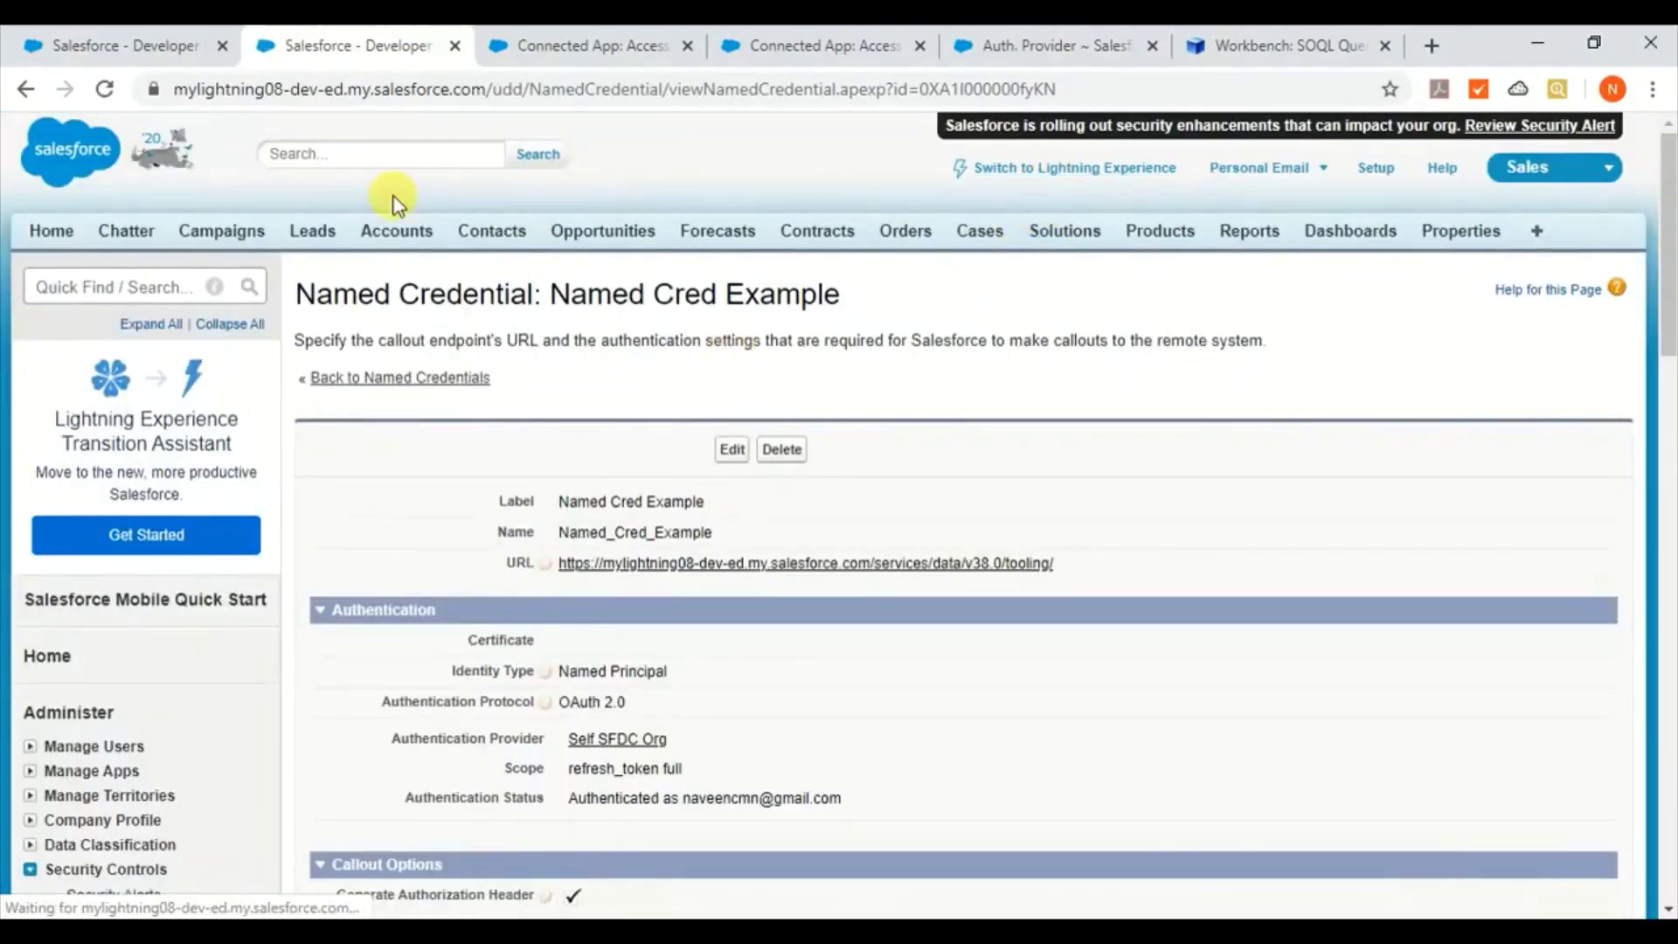
# - Review the class's callout:Named_Cred_Example endpoint and commented-out Authorization line, then switch windows
pyautogui.click(118, 44)
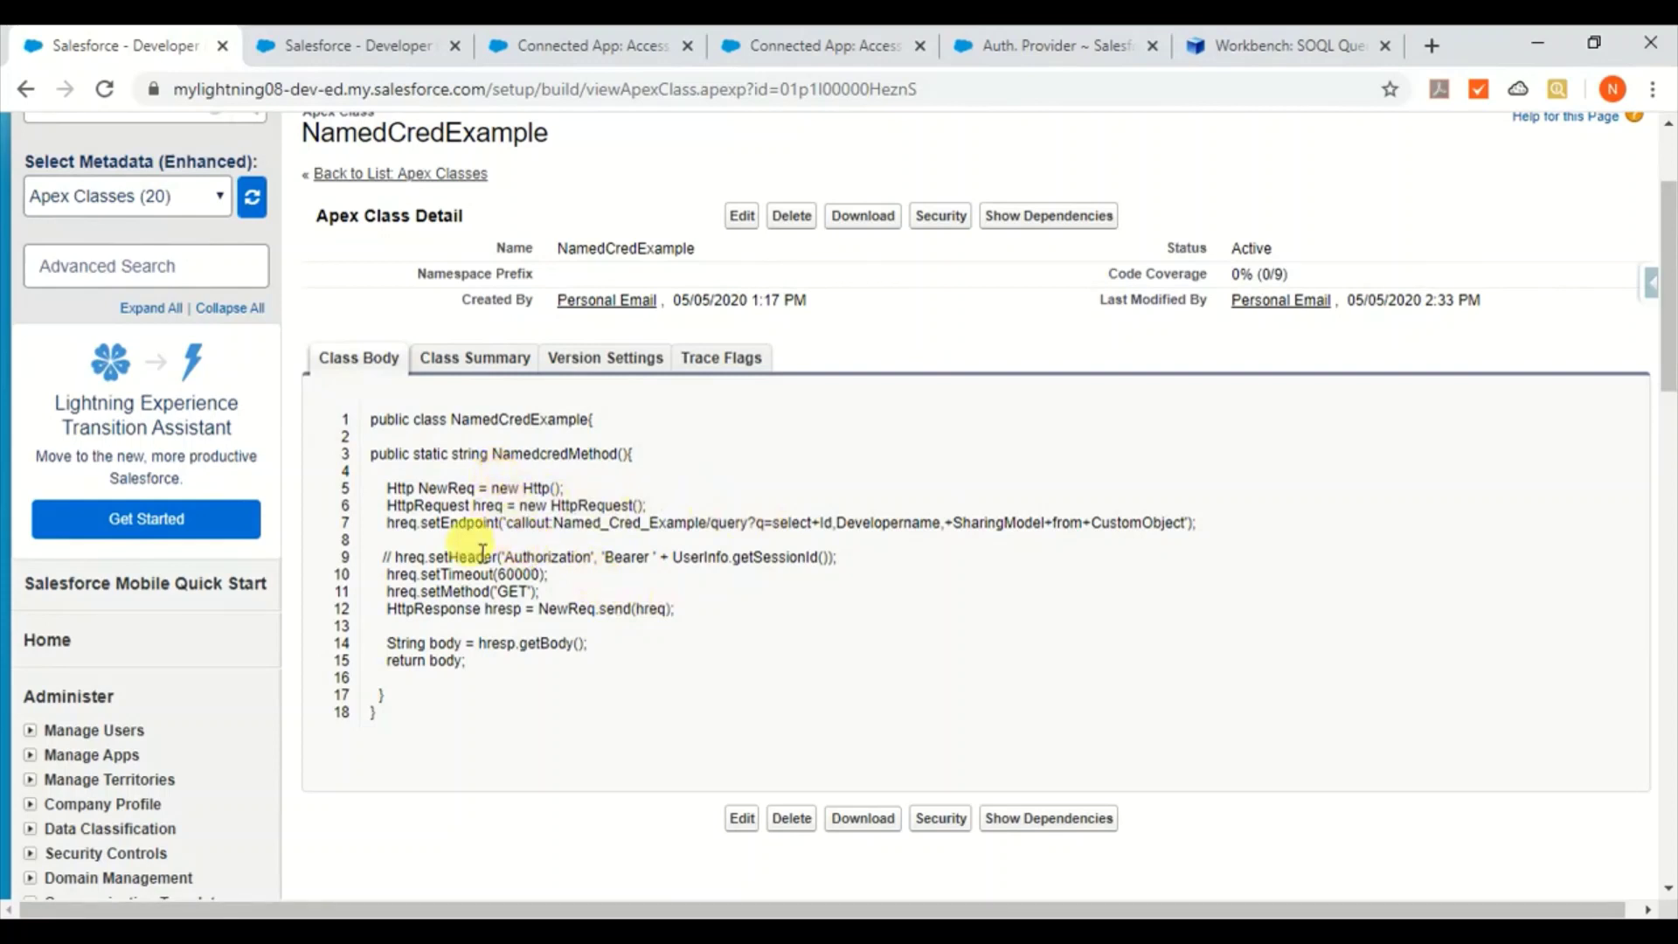
pyautogui.moveTo(514, 529); pyautogui.dragTo(708, 531)
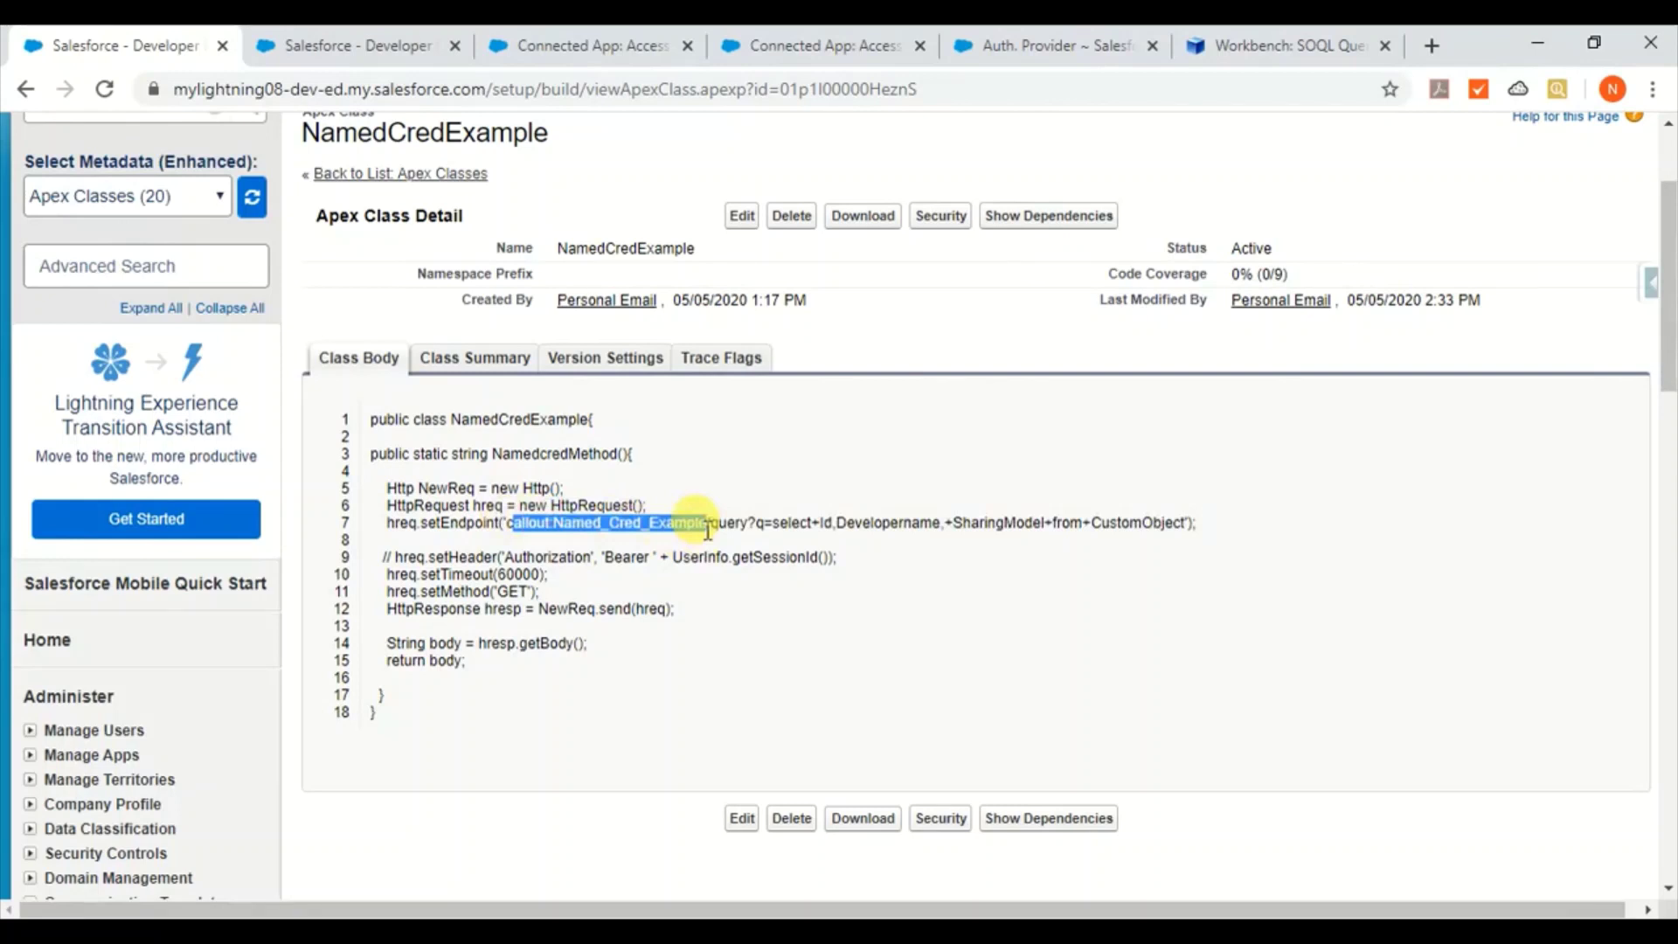
pyautogui.moveTo(395, 557); pyautogui.dragTo(374, 554)
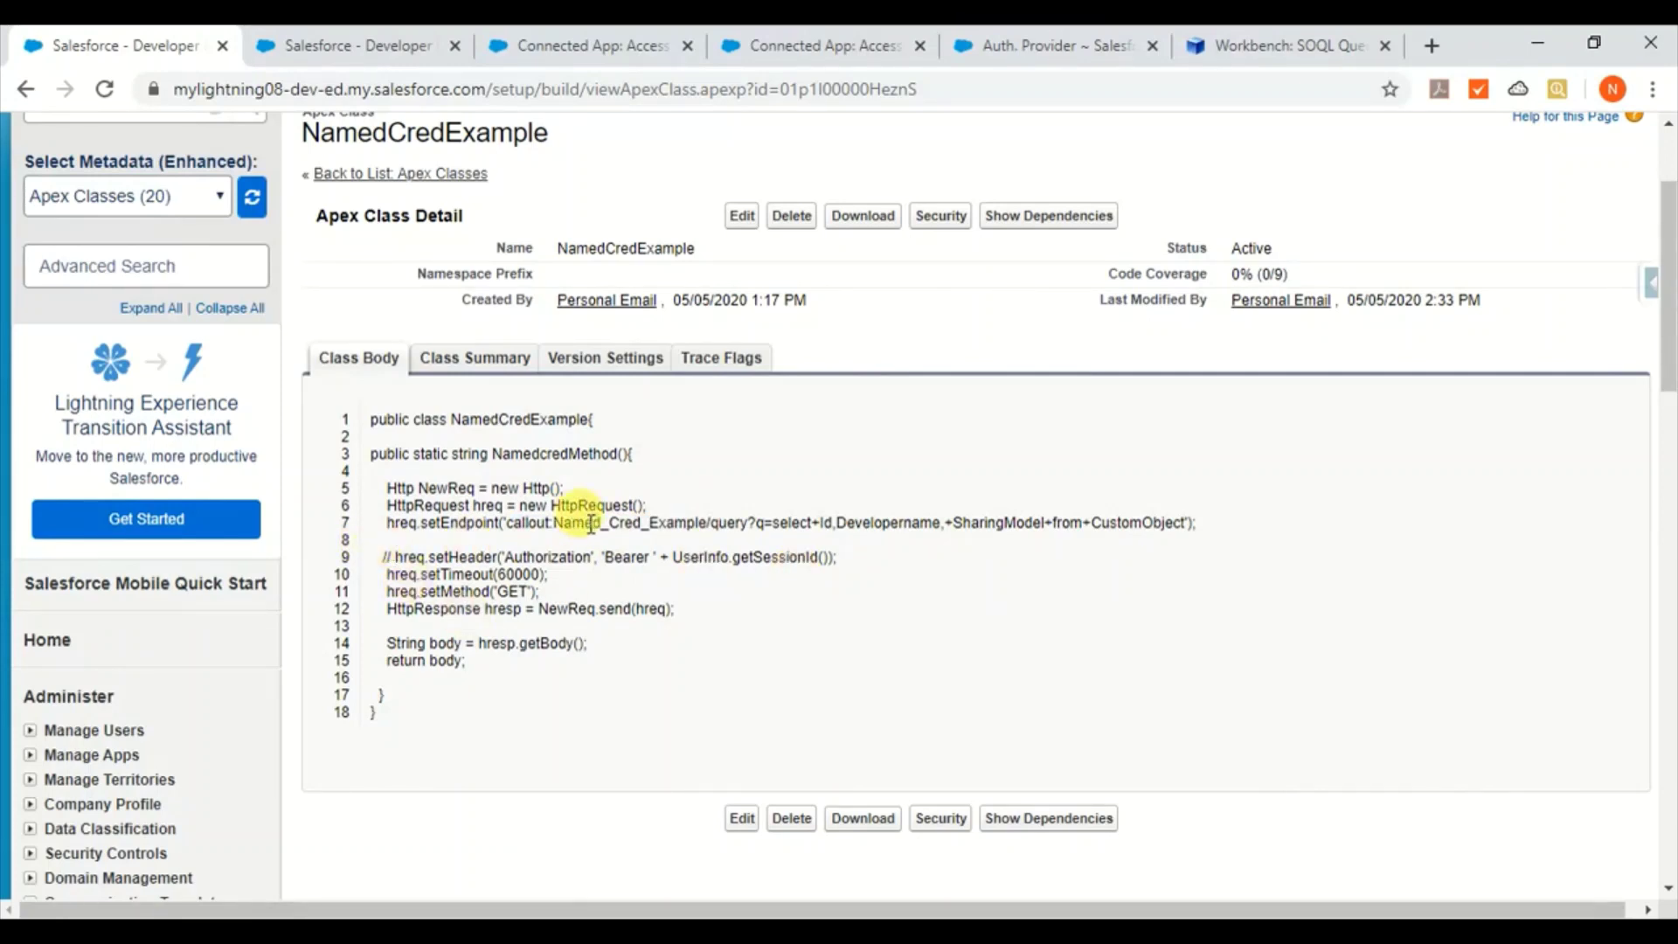
pyautogui.doubleClick(558, 524)
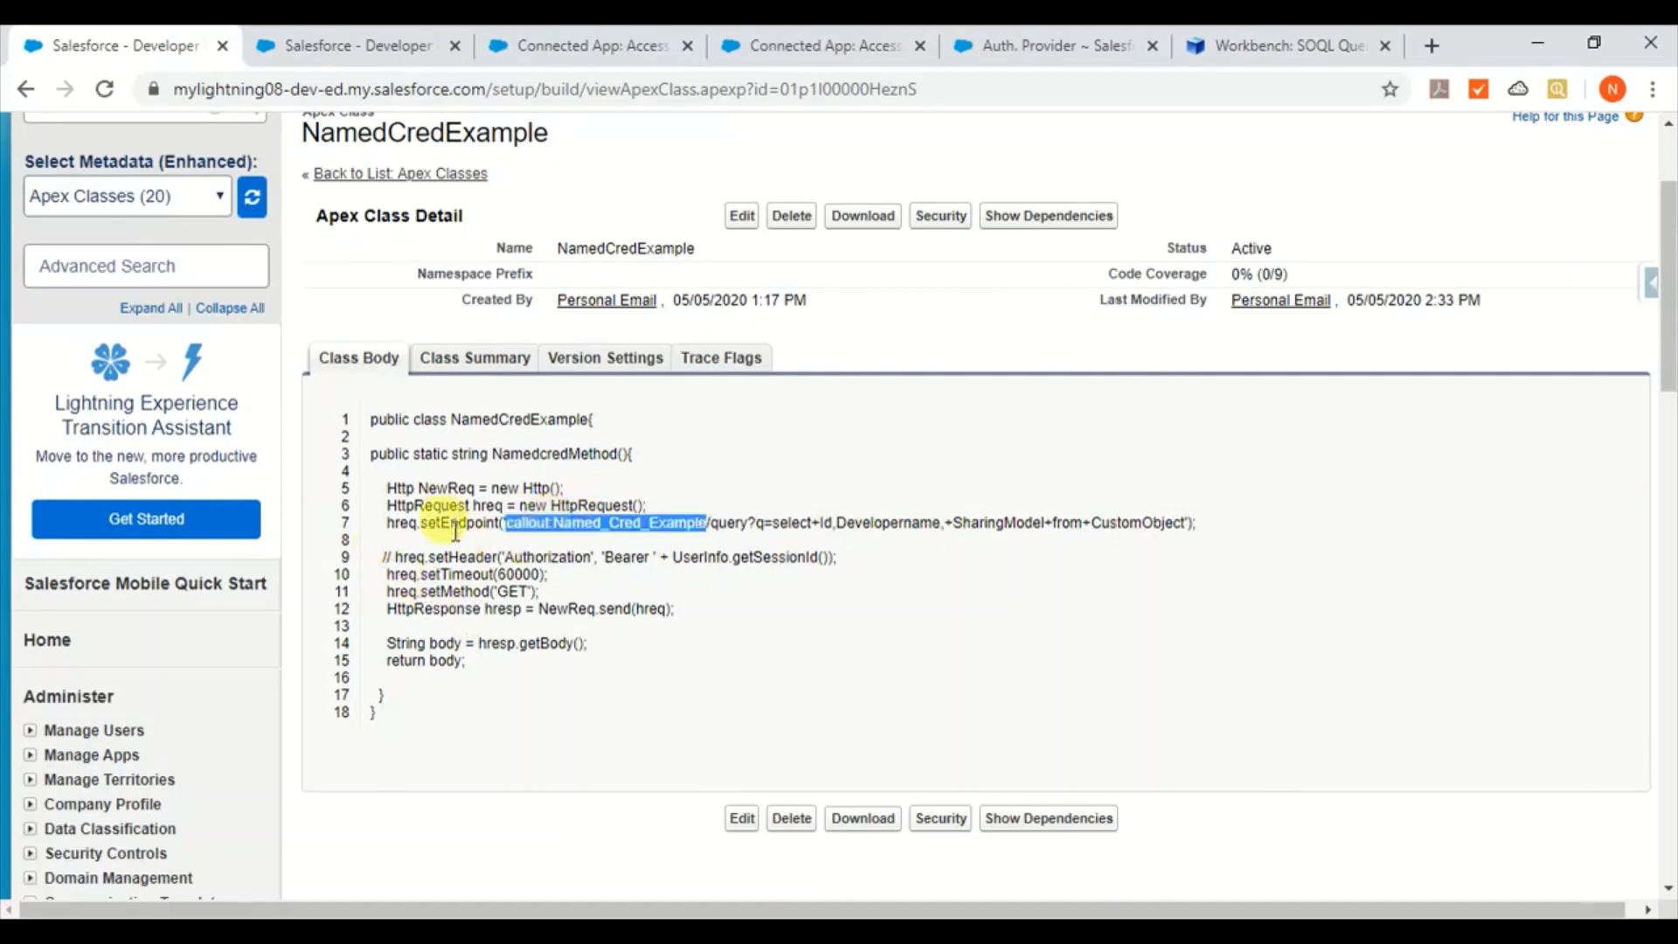
pyautogui.click(648, 518)
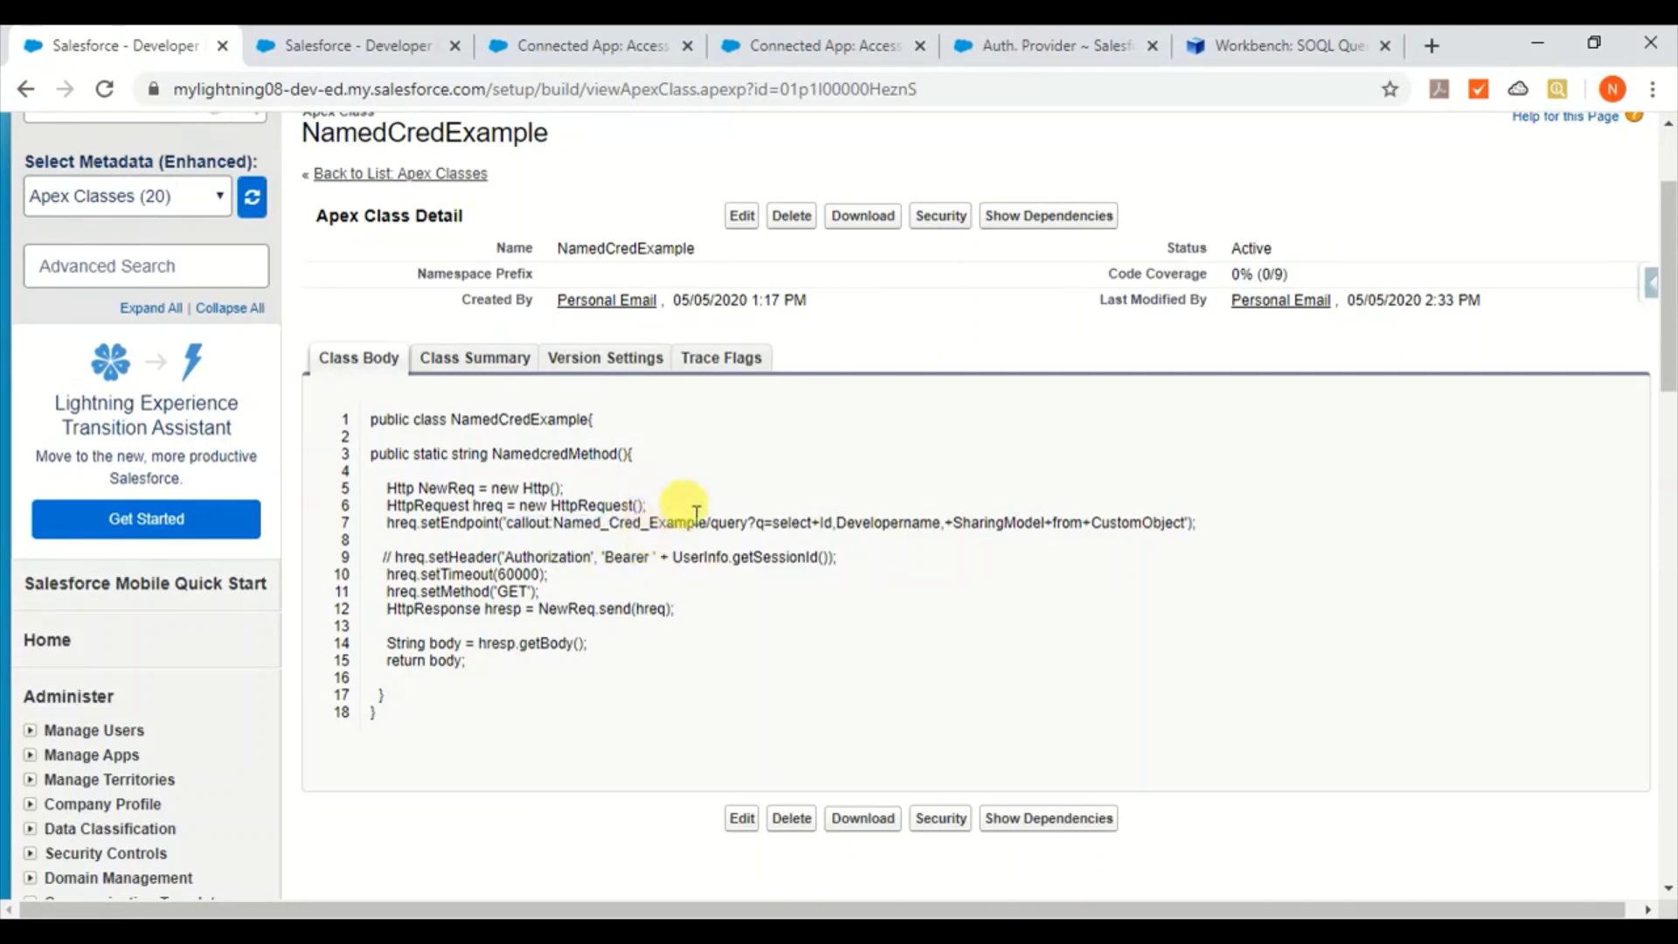
pyautogui.hotkey('alt', 'Tab')
# - Re-run the anonymous Apex script and bring up the new execution log
pyautogui.press('Tab')
pyautogui.press('Tab')
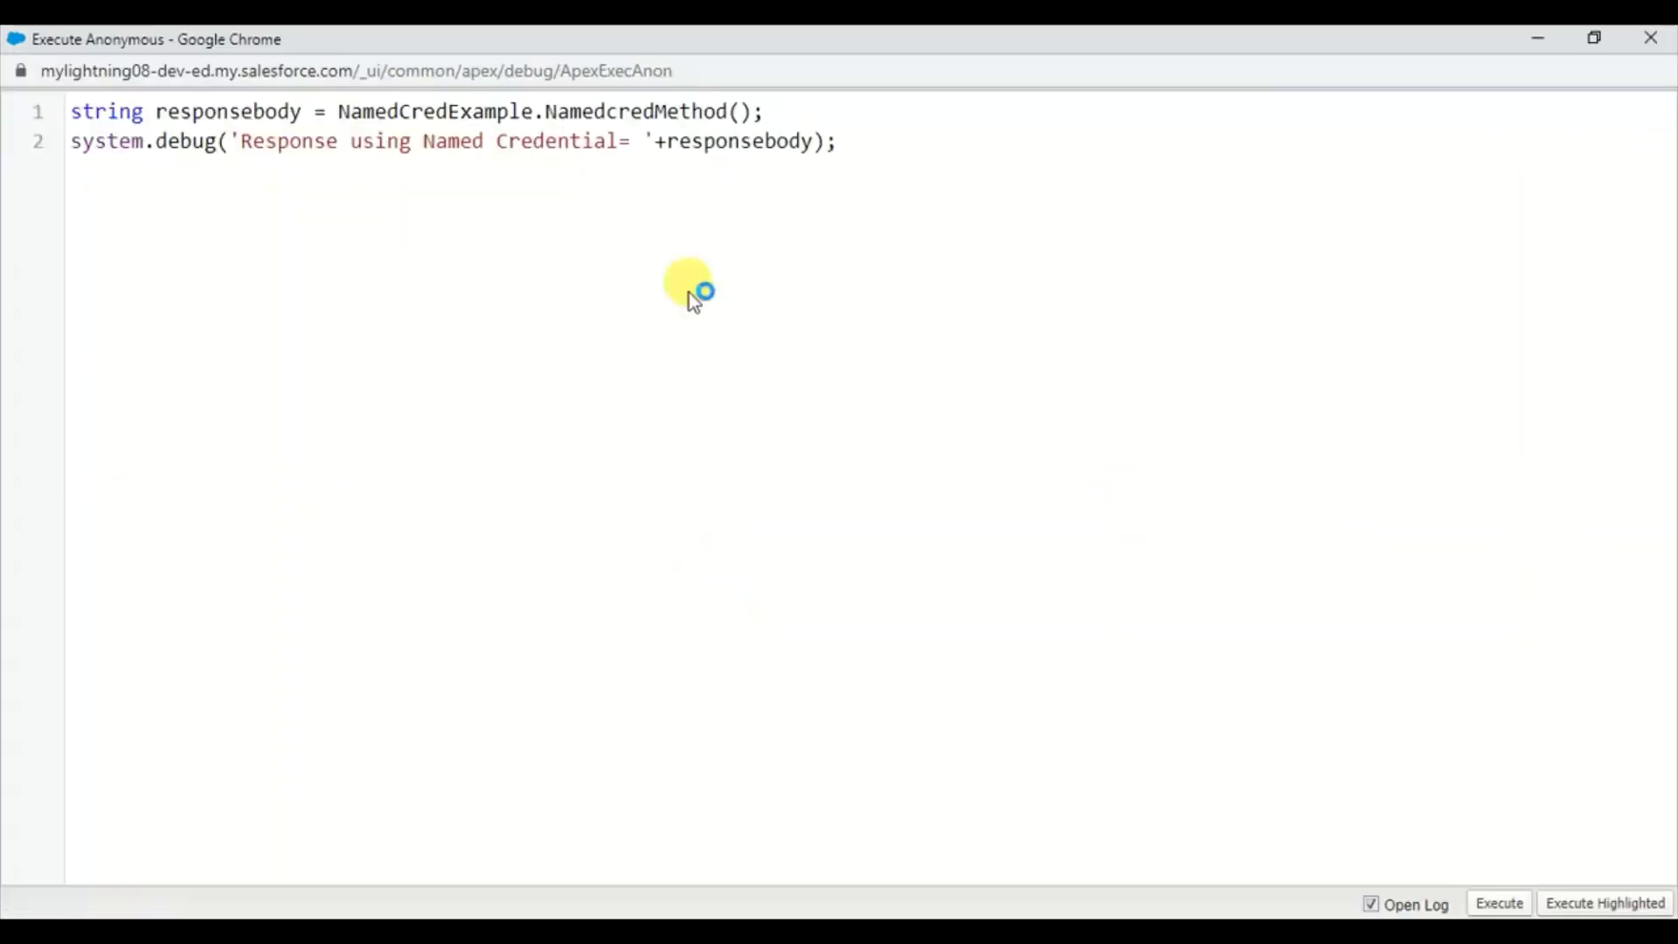
pyautogui.click(1500, 903)
pyautogui.hotkey('alt', 'Tab')
pyautogui.press('Tab')
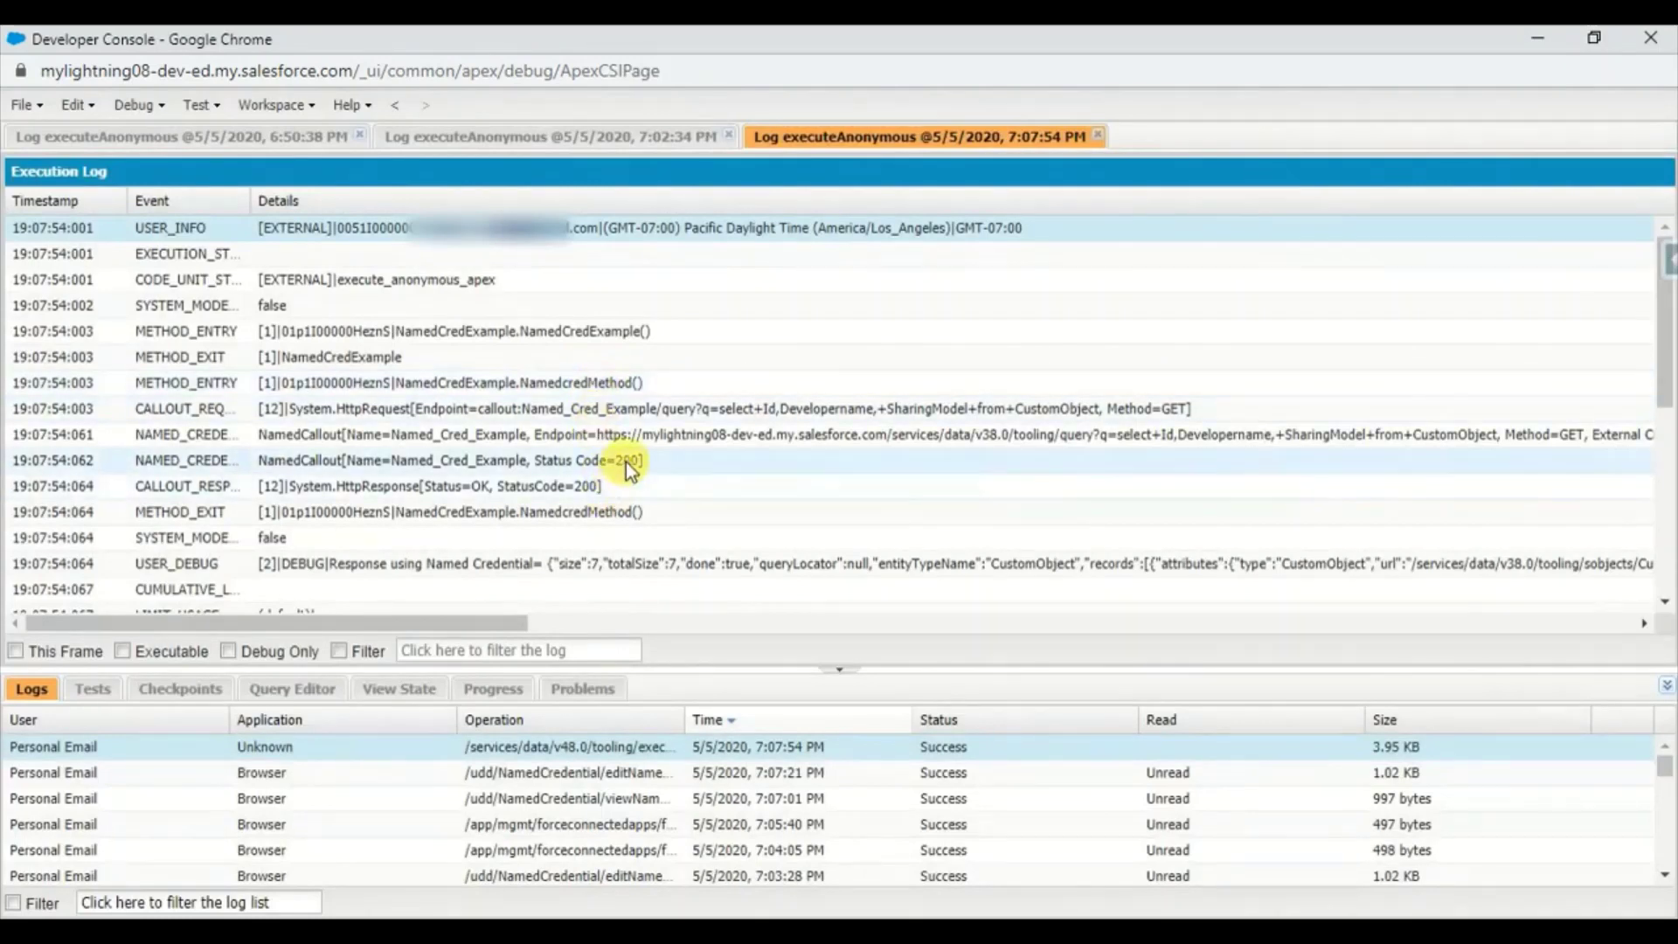
# - Inspect the Named_Cred_Example callout with Status Code=200 and its debug response
pyautogui.click(627, 463)
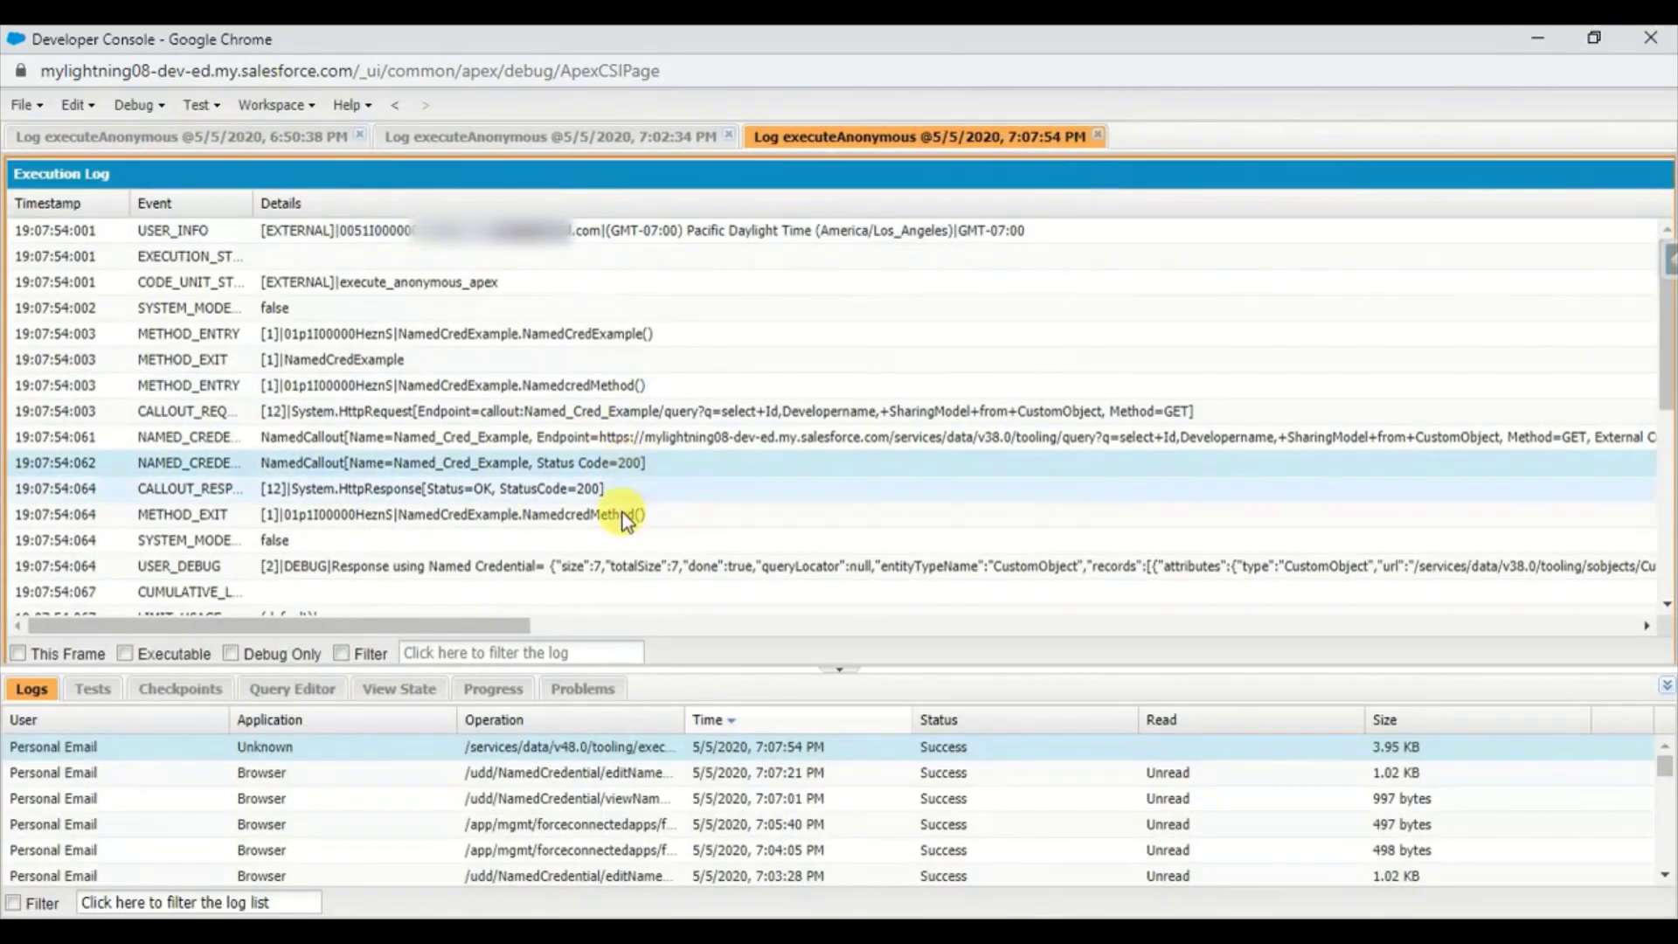
pyautogui.click(626, 565)
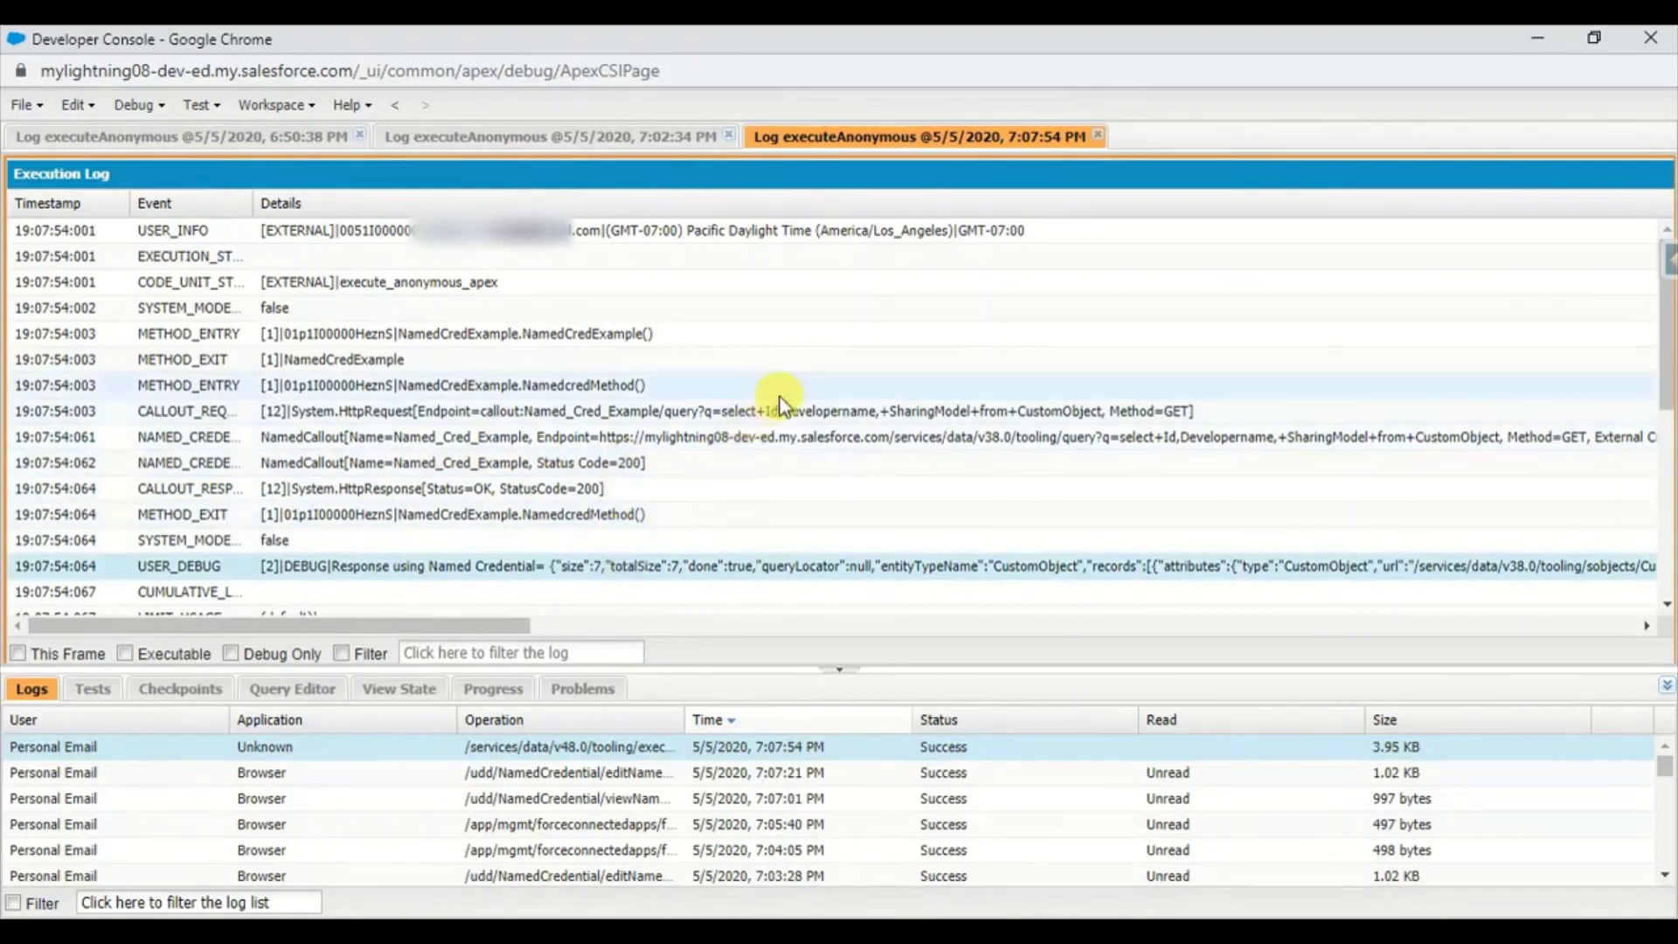
pyautogui.scroll(-2, 762, 540)
pyautogui.scroll(2, 762, 542)
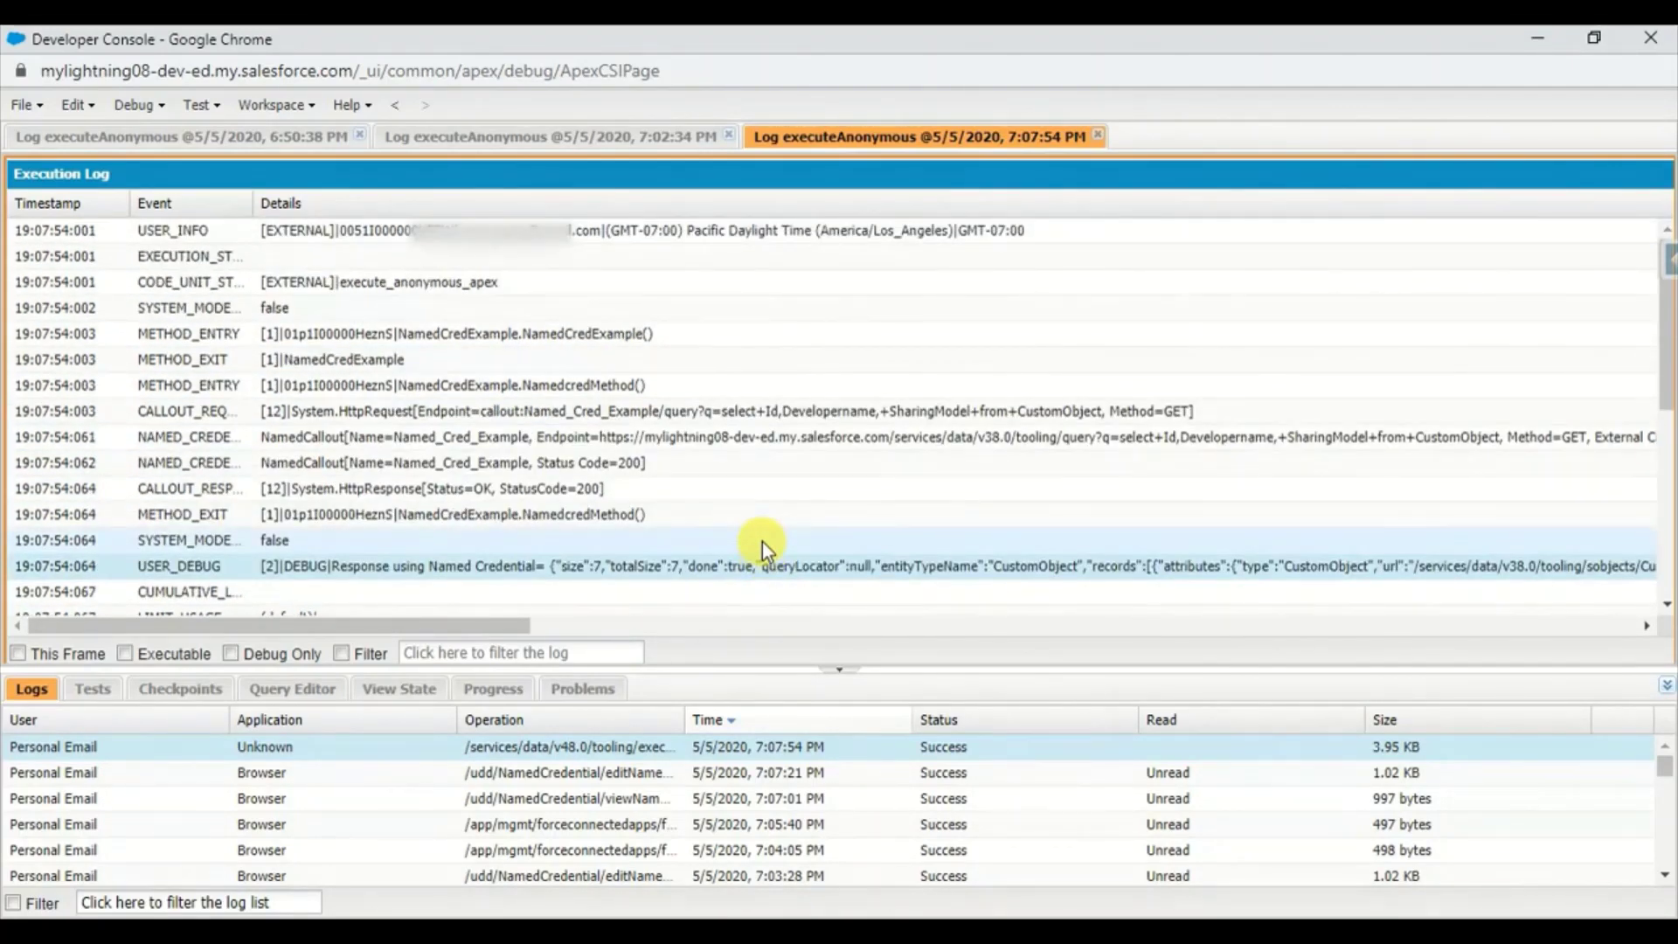